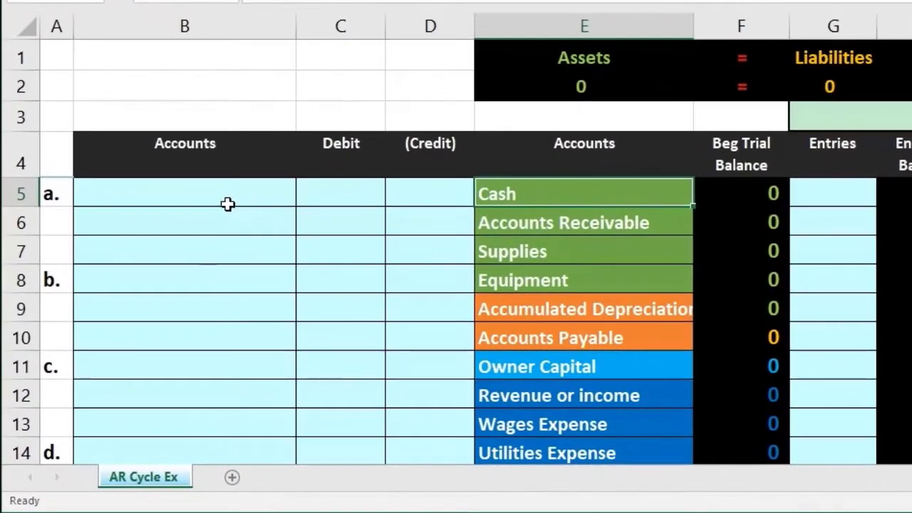
Examine the journal entry area, the colour-coded account list and the beginning balance, entries and ending balance columns.
{"action": "left_click", "coordinate": [168, 278]}
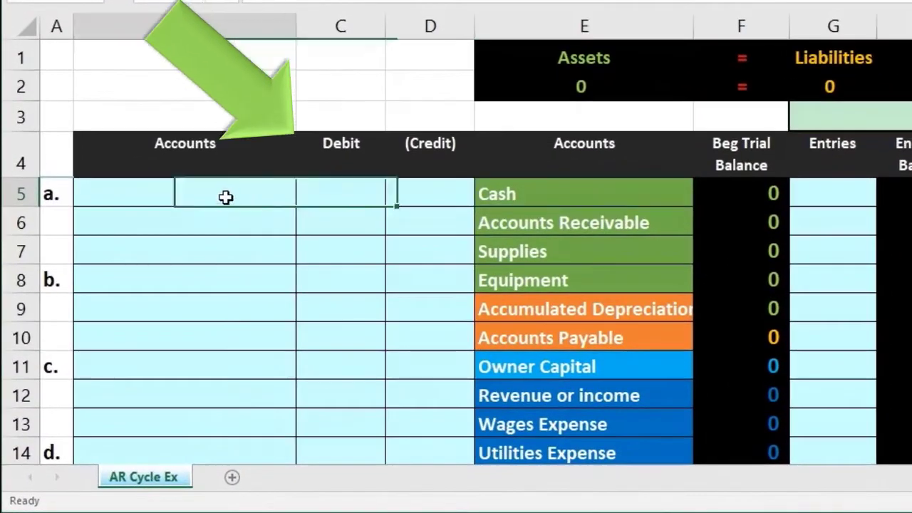
{"action": "left_click_drag", "start_coordinate": [225, 197], "coordinate": [405, 328]}
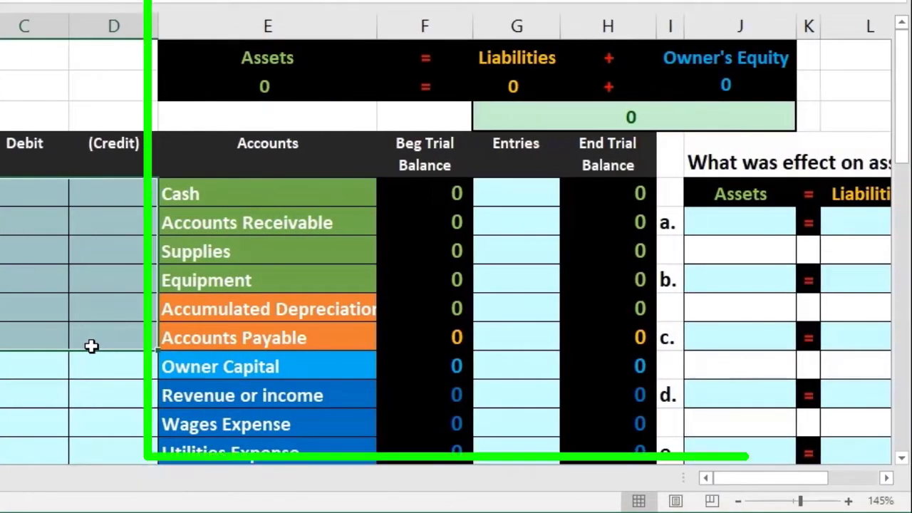
{"action": "left_click_drag", "start_coordinate": [503, 201], "coordinate": [513, 249]}
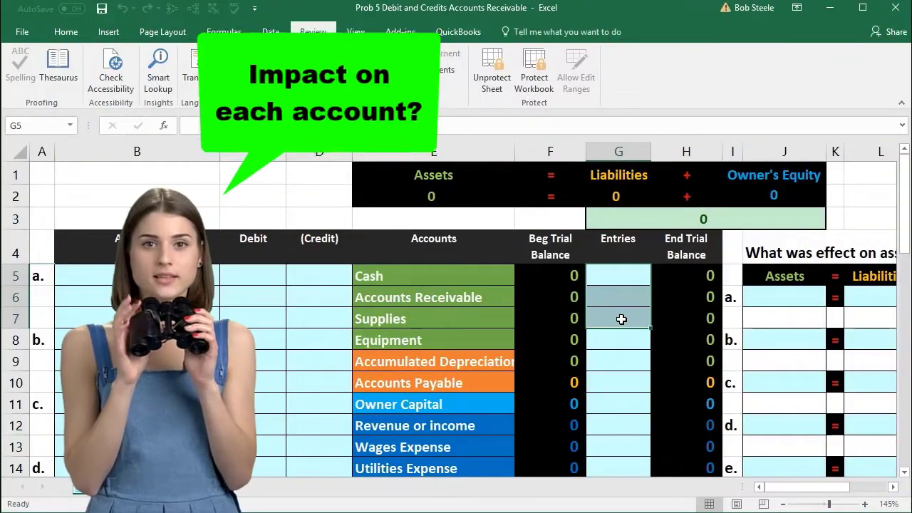
{"action": "scroll", "coordinate": [621, 319], "scroll_direction": "down", "scroll_amount": 1}
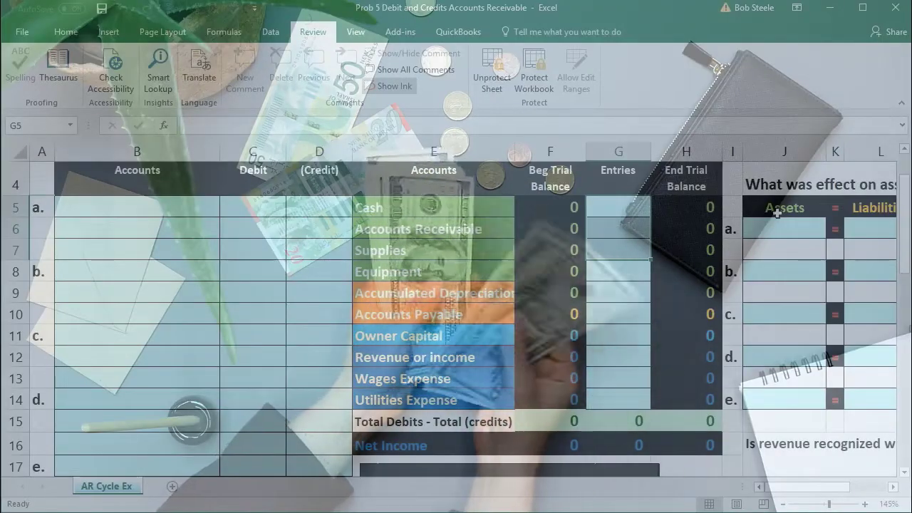
{"action": "left_click", "coordinate": [450, 208]}
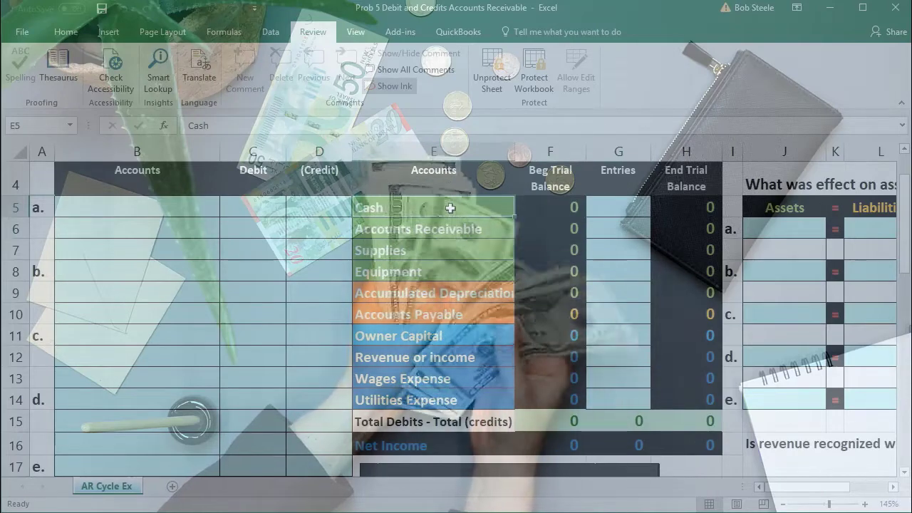
{"action": "left_click_drag", "start_coordinate": [450, 208], "coordinate": [514, 310]}
{"action": "left_click", "coordinate": [497, 333]}
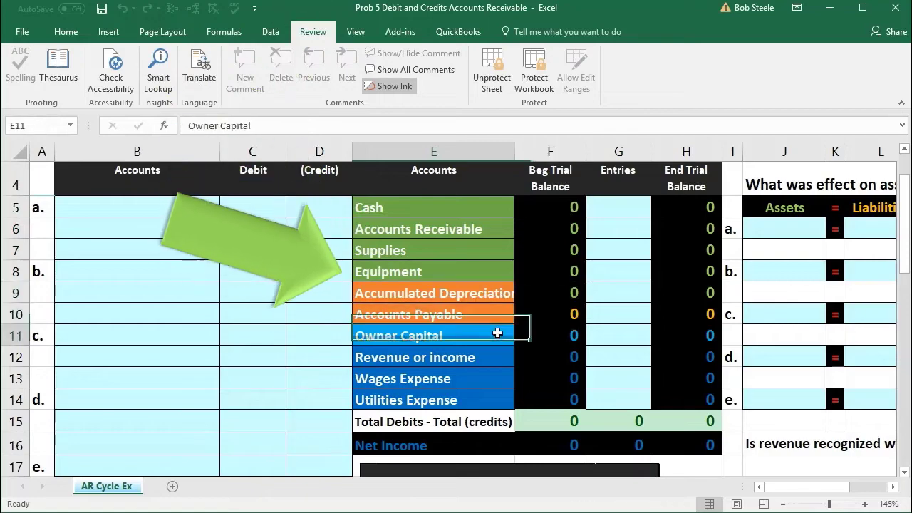
{"action": "left_click", "coordinate": [482, 358]}
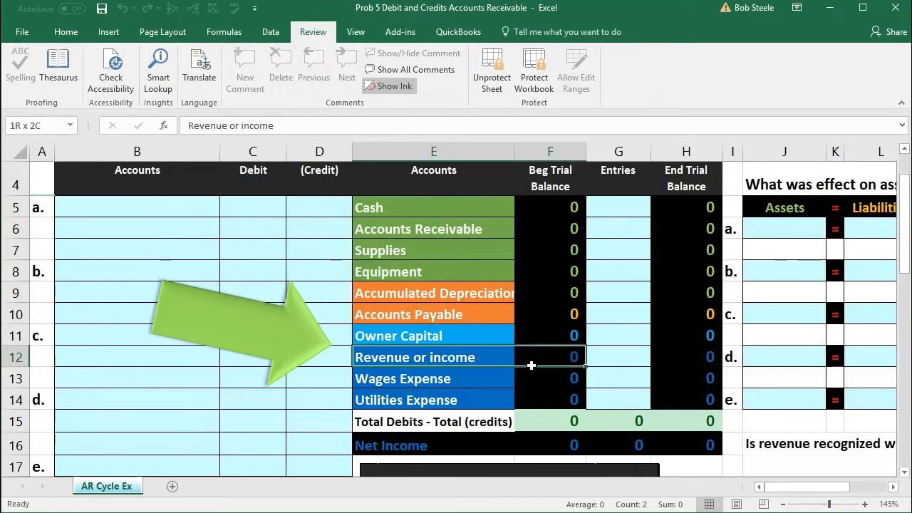
{"action": "left_click_drag", "start_coordinate": [534, 384], "coordinate": [536, 393]}
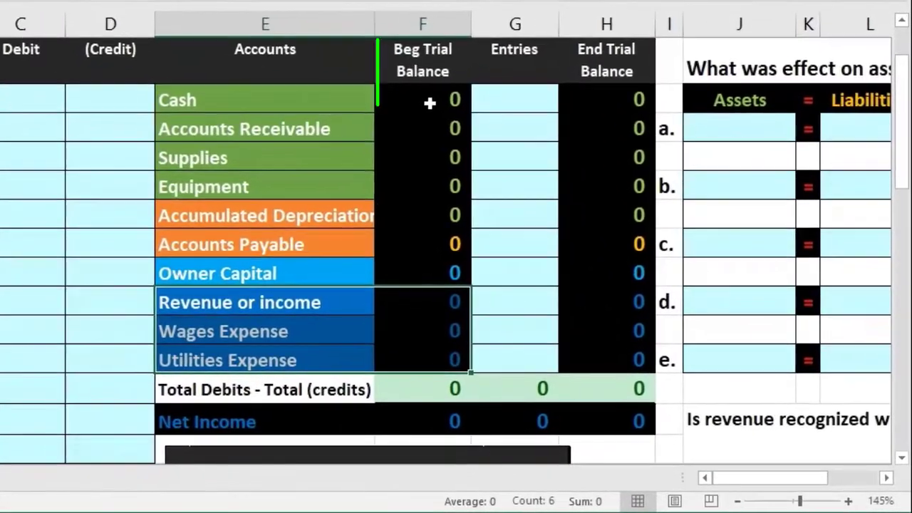
{"action": "left_click_drag", "start_coordinate": [559, 208], "coordinate": [556, 239]}
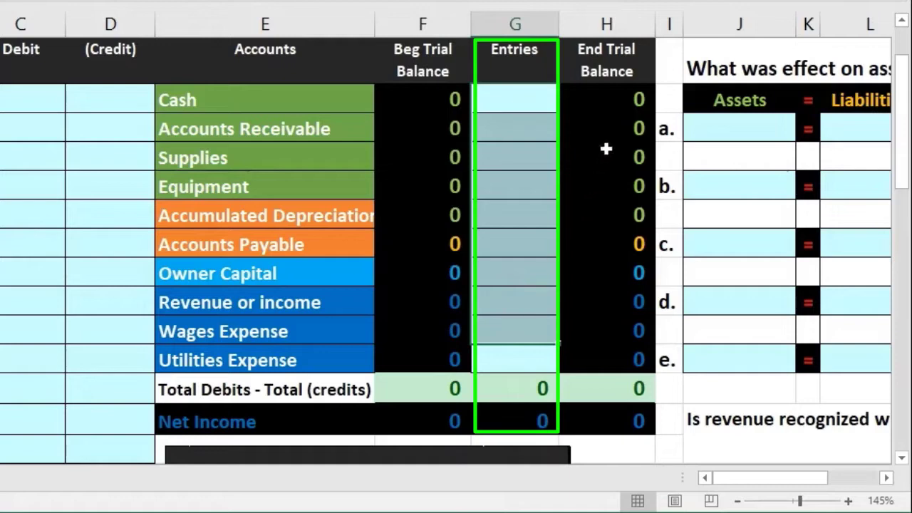
{"action": "left_click_drag", "start_coordinate": [613, 107], "coordinate": [614, 97]}
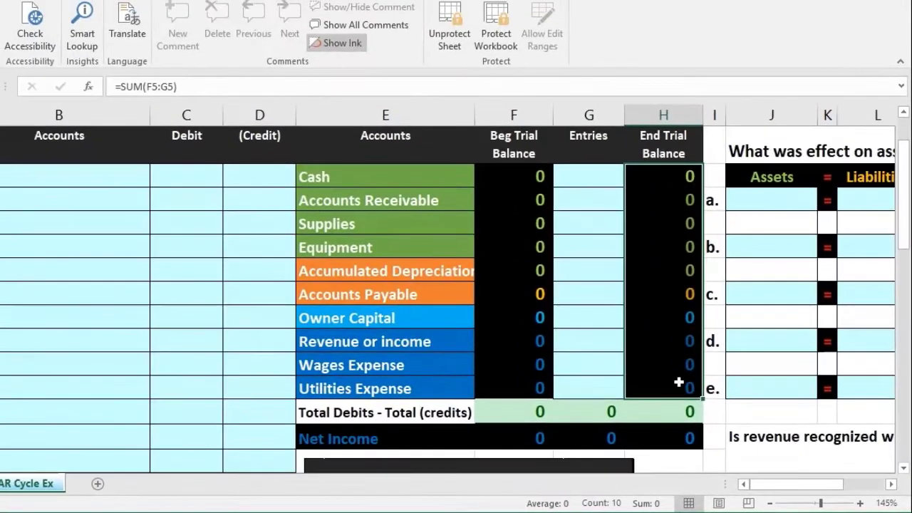
Read transaction a in the Activity table and compare it with the account list to identify the affected accounts.
{"action": "left_click", "coordinate": [285, 385]}
{"action": "scroll", "coordinate": [317, 388], "scroll_direction": "down", "scroll_amount": 2}
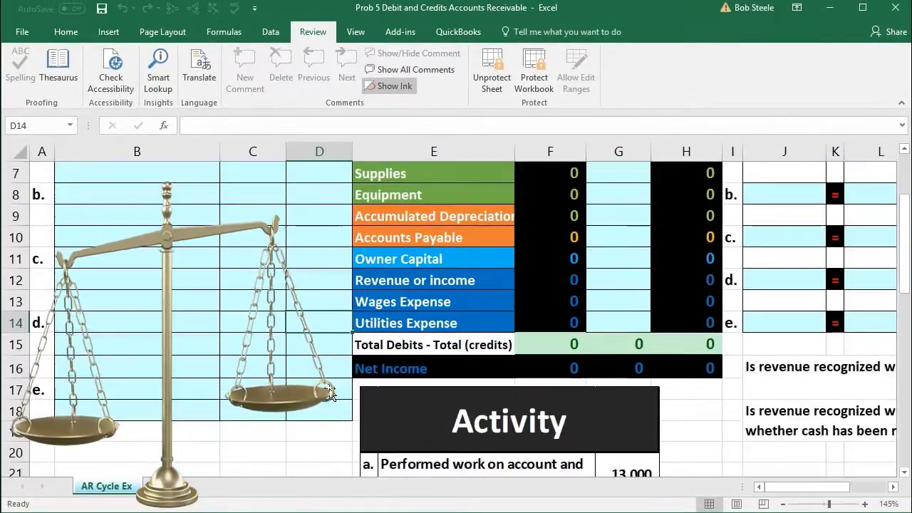
{"action": "scroll", "coordinate": [330, 391], "scroll_direction": "down", "scroll_amount": 1}
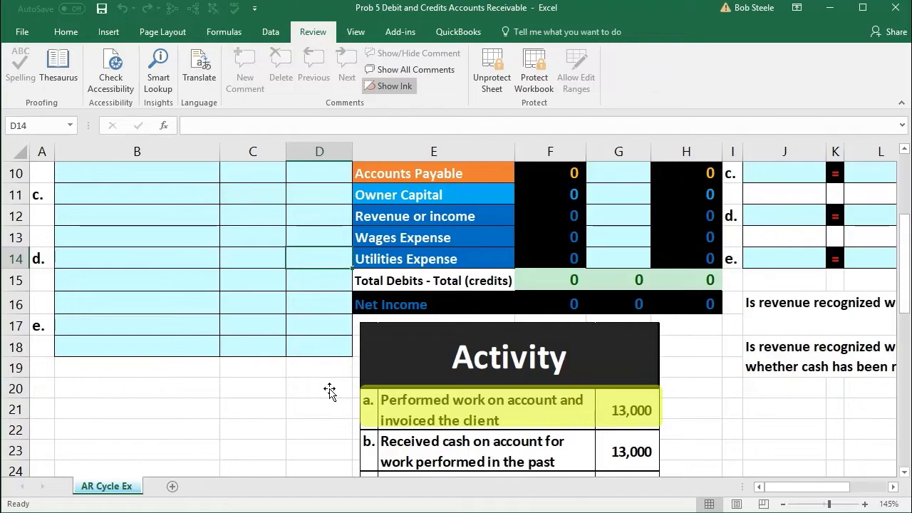
{"action": "scroll", "coordinate": [330, 392], "scroll_direction": "up", "scroll_amount": 2}
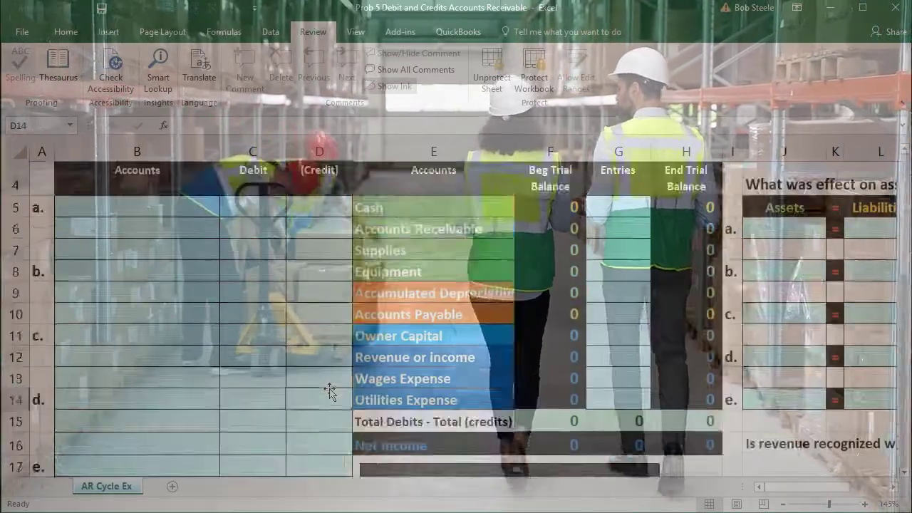
{"action": "scroll", "coordinate": [330, 392], "scroll_direction": "up", "scroll_amount": 1}
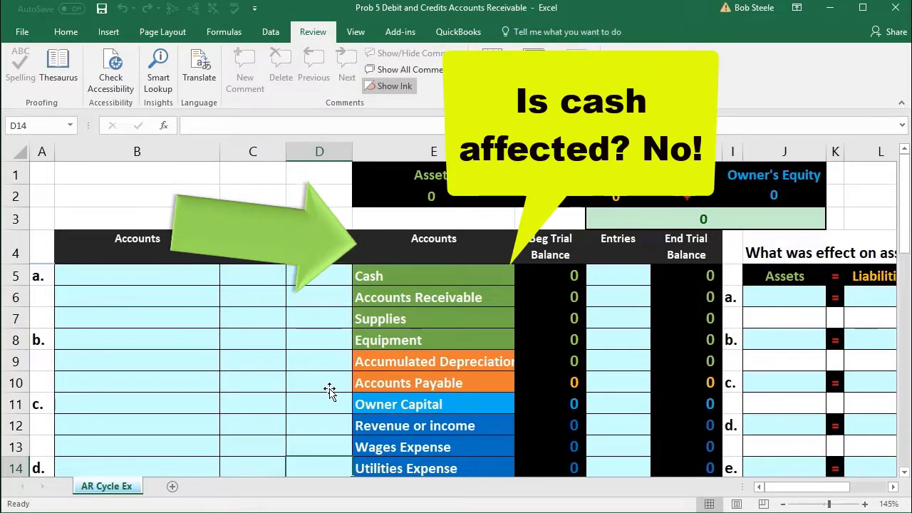
{"action": "scroll", "coordinate": [330, 392], "scroll_direction": "down", "scroll_amount": 2}
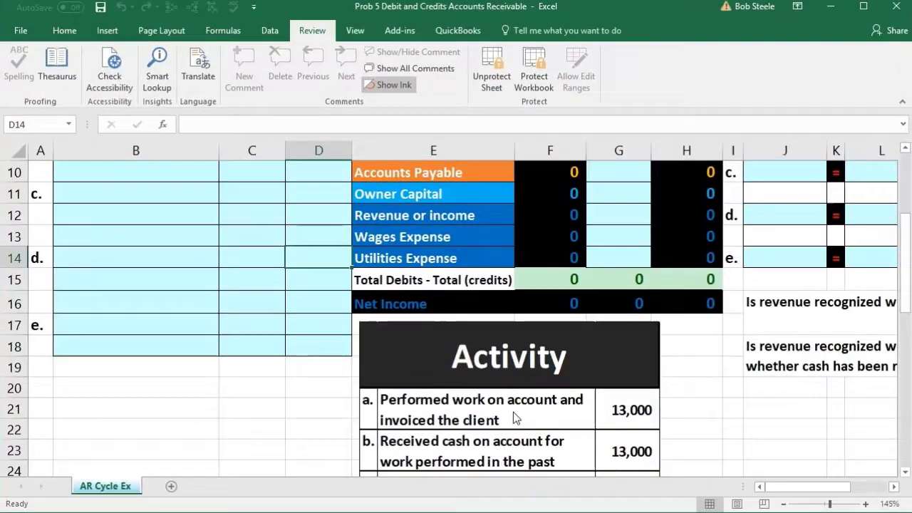
{"action": "scroll", "coordinate": [514, 413], "scroll_direction": "up", "scroll_amount": 2}
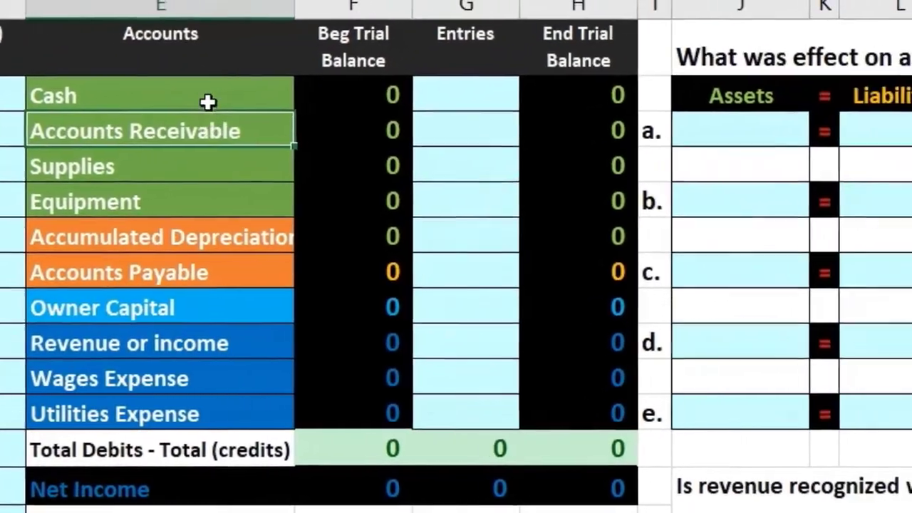
Copy the Accounts Receivable account name from the trial balance into cell B5 as the debit account of entry a.
{"action": "left_click", "coordinate": [312, 81]}
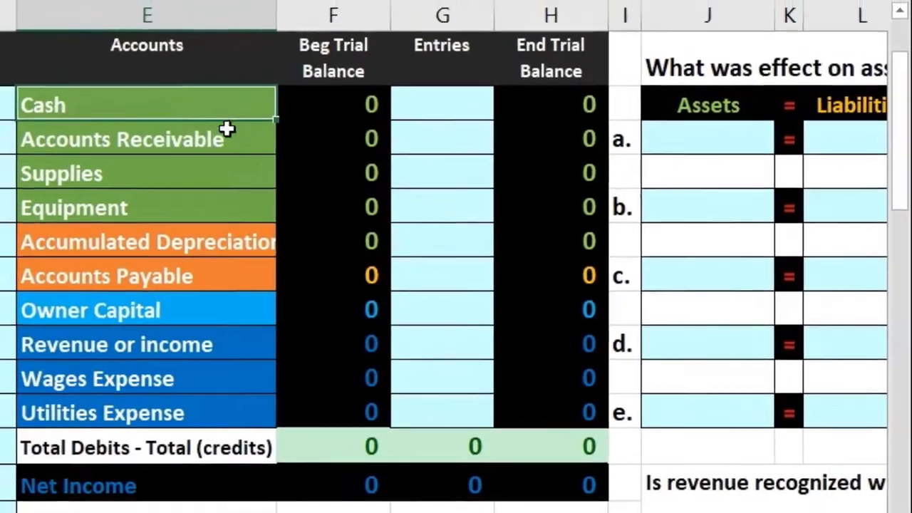
{"action": "left_click", "coordinate": [214, 134]}
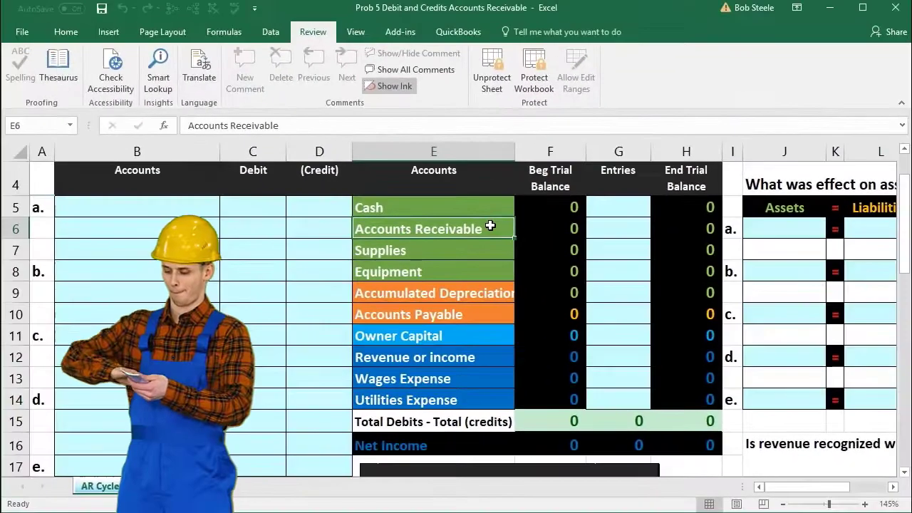
{"action": "right_click", "coordinate": [435, 227]}
{"action": "left_click", "coordinate": [454, 251]}
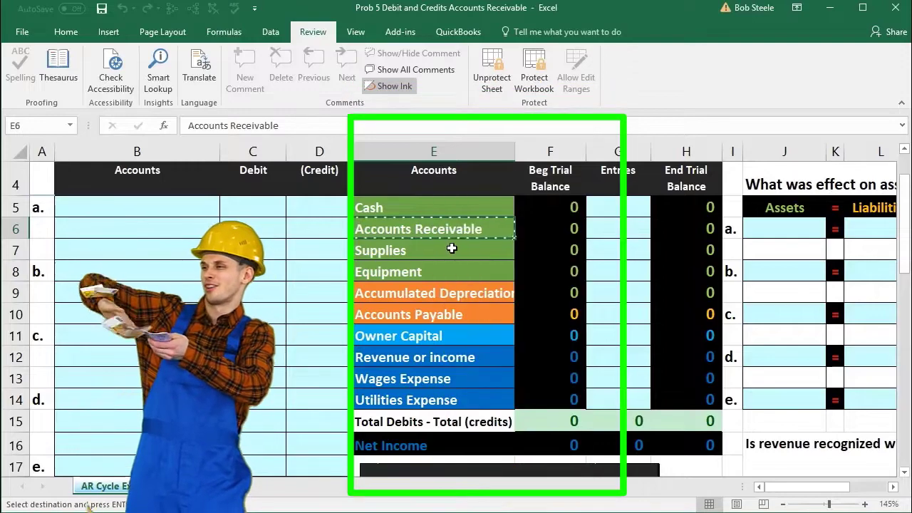
{"action": "left_click", "coordinate": [109, 205]}
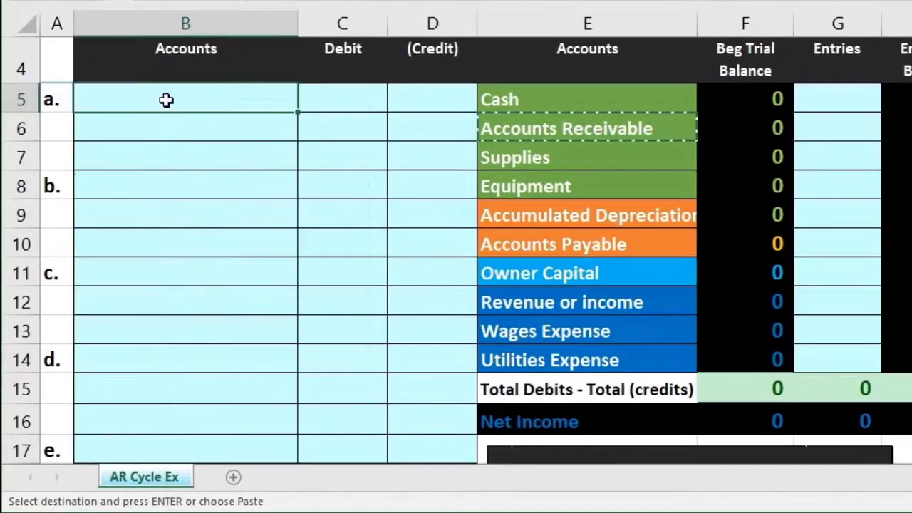
{"action": "right_click", "coordinate": [166, 101]}
{"action": "left_click", "coordinate": [206, 184]}
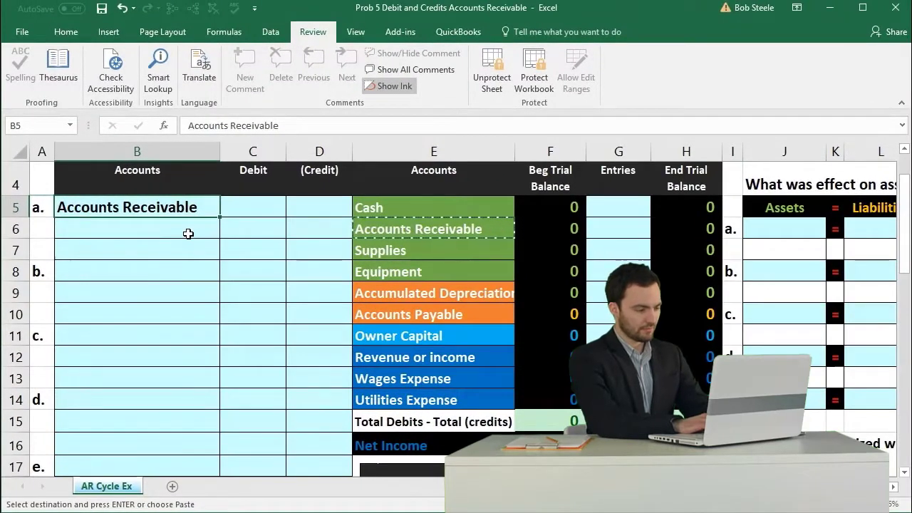
Enter a debit of 13,000 for Accounts Receivable in cell C5, using the amount from activity a.
{"action": "left_click", "coordinate": [235, 243]}
{"action": "scroll", "coordinate": [235, 244], "scroll_direction": "down", "scroll_amount": 2}
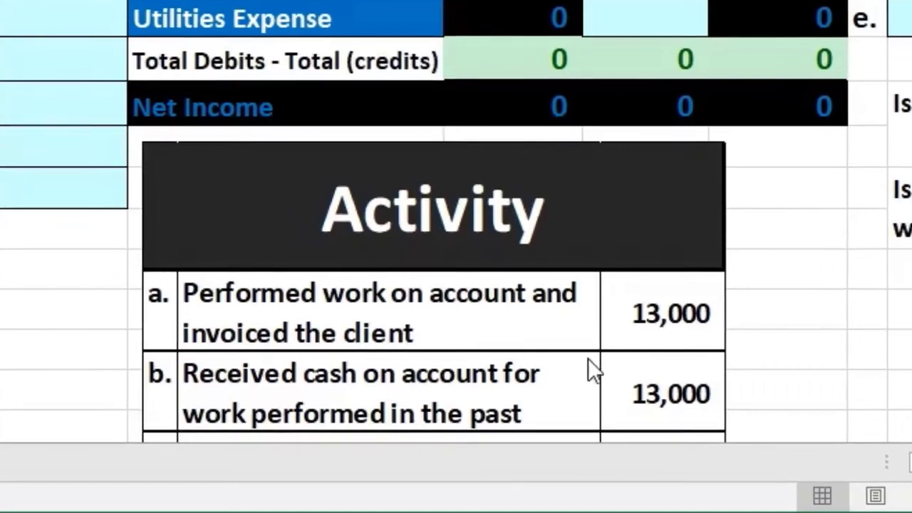
{"action": "scroll", "coordinate": [92, 285], "scroll_direction": "up", "scroll_amount": 2}
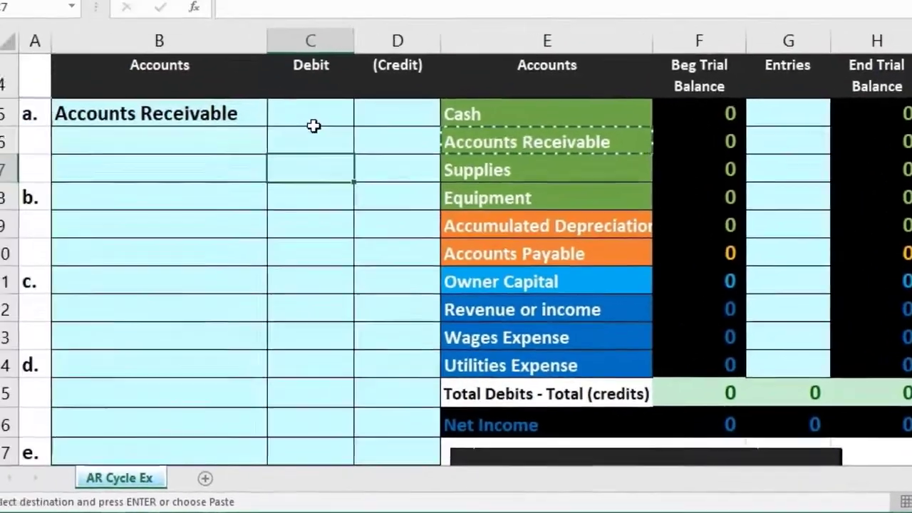
{"action": "left_click", "coordinate": [325, 129]}
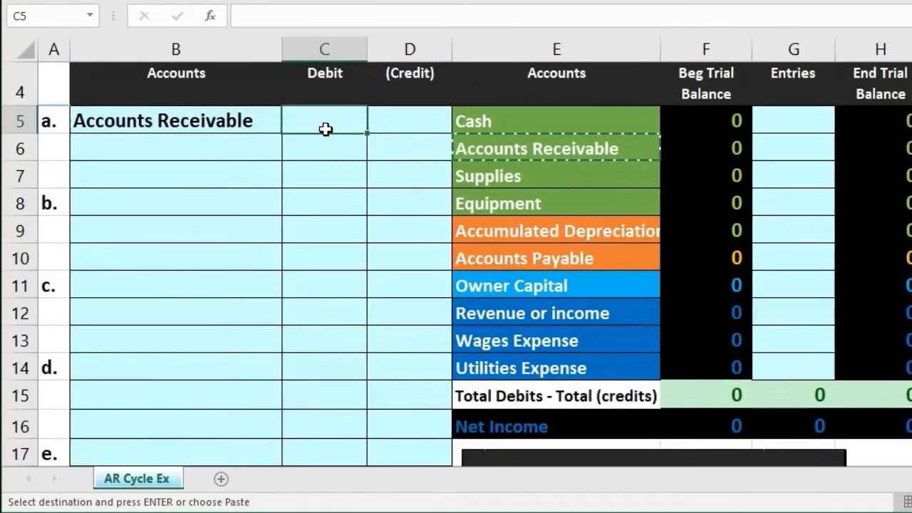
{"action": "type", "text": "13,000"}
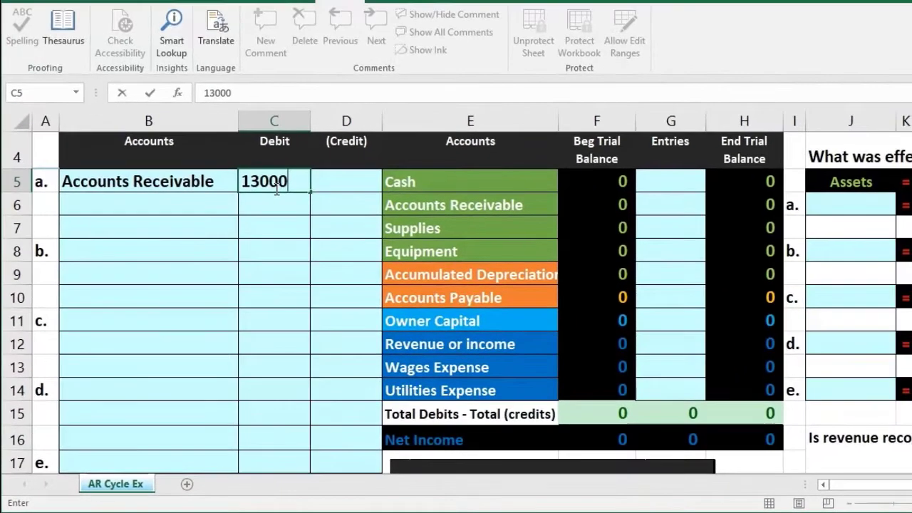
{"action": "key", "text": "Return"}
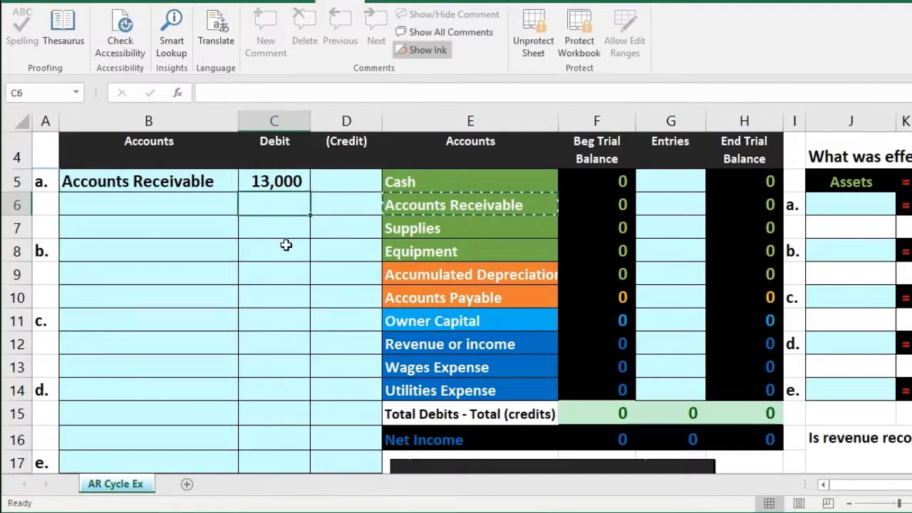
{"action": "key", "text": "Tab"}
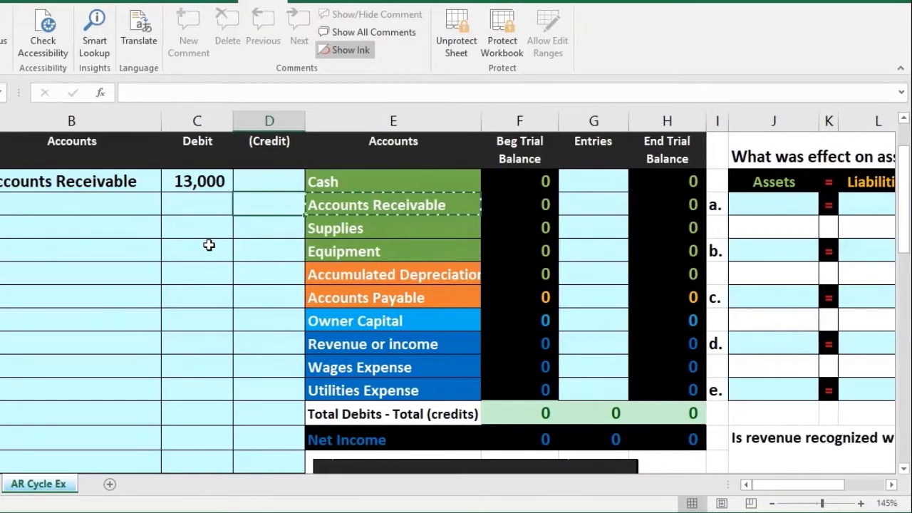
{"action": "type", "text": "-13000"}
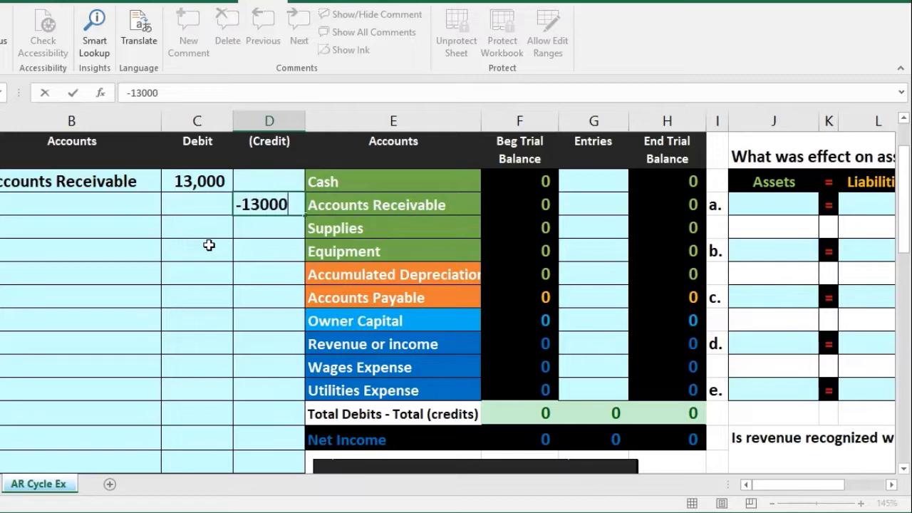
{"action": "key", "text": "ctrl+Return"}
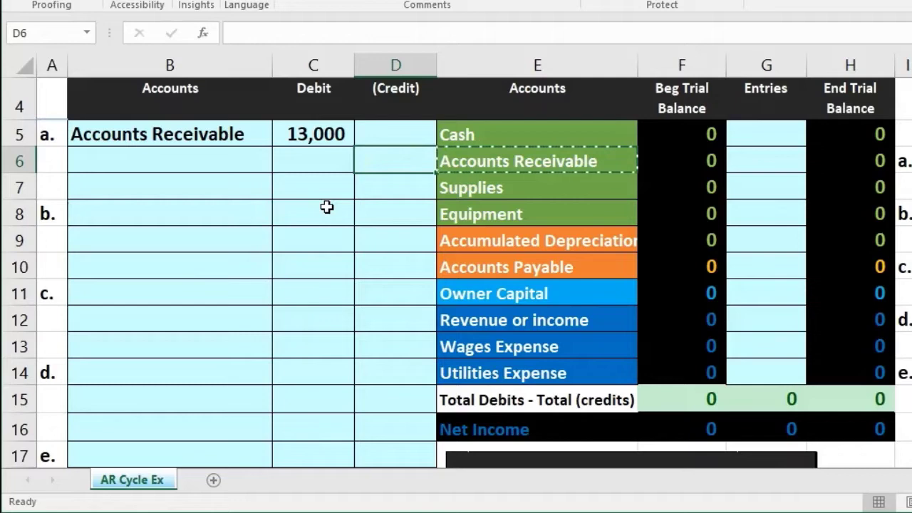
Enter the formula -C5 in cell D6 so the credit is the negative of the debit amount.
{"action": "left_click", "coordinate": [314, 140]}
{"action": "left_click", "coordinate": [391, 162]}
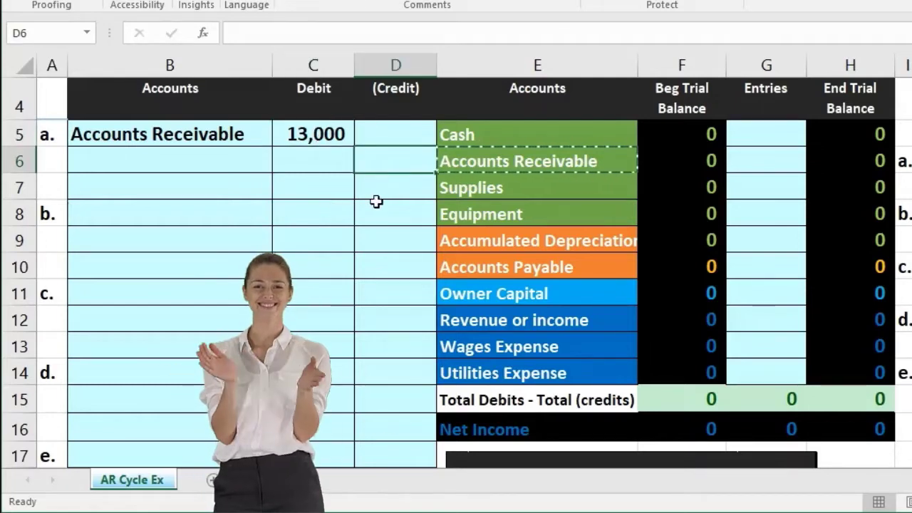
{"action": "type", "text": "=-"}
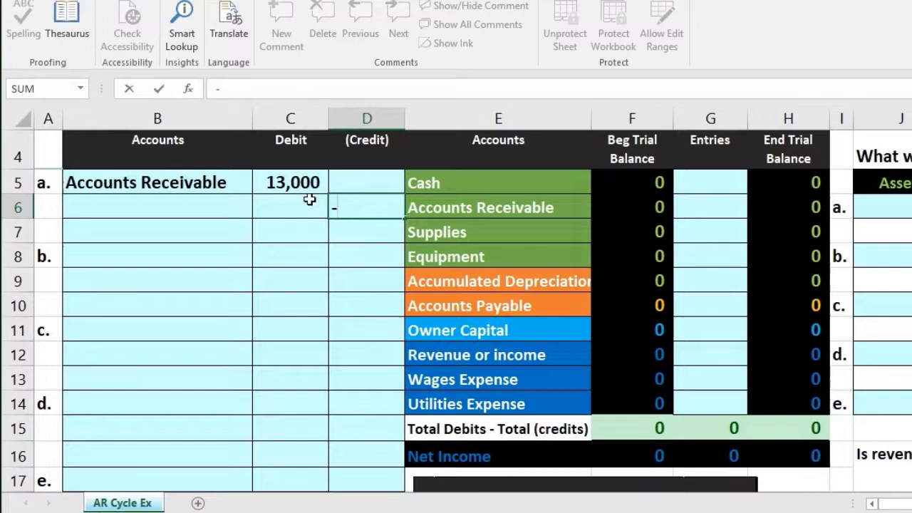
{"action": "left_click", "coordinate": [327, 135]}
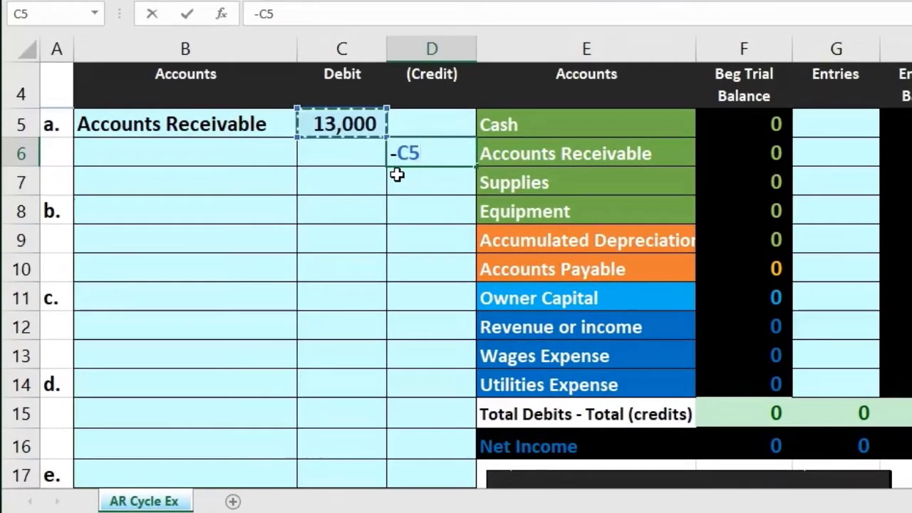
{"action": "key", "text": "Return"}
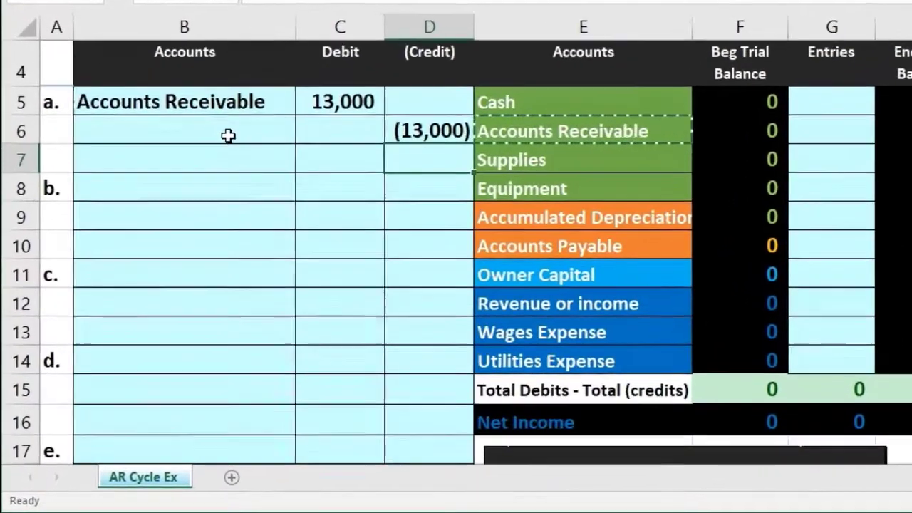
Copy the Revenue or income account name as values into cell B6 as the credit account of entry a, and indent it.
{"action": "left_click", "coordinate": [192, 191]}
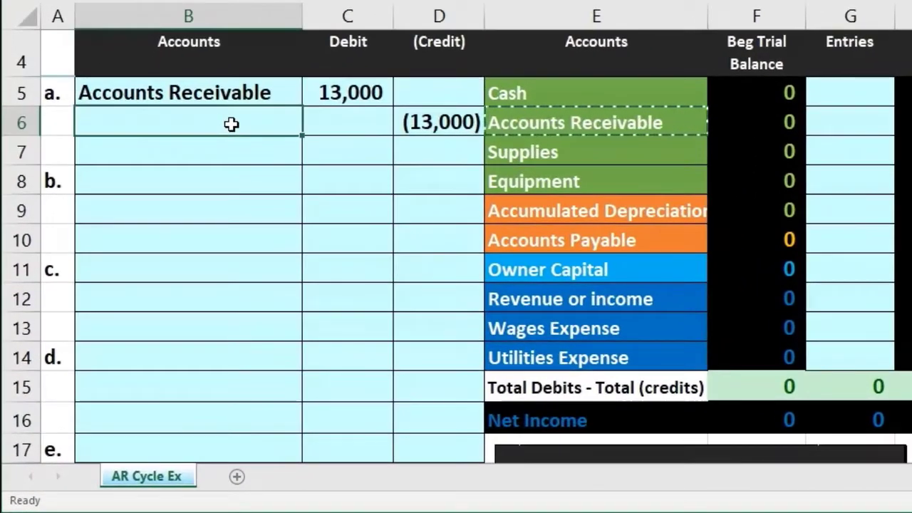
{"action": "left_click", "coordinate": [316, 97]}
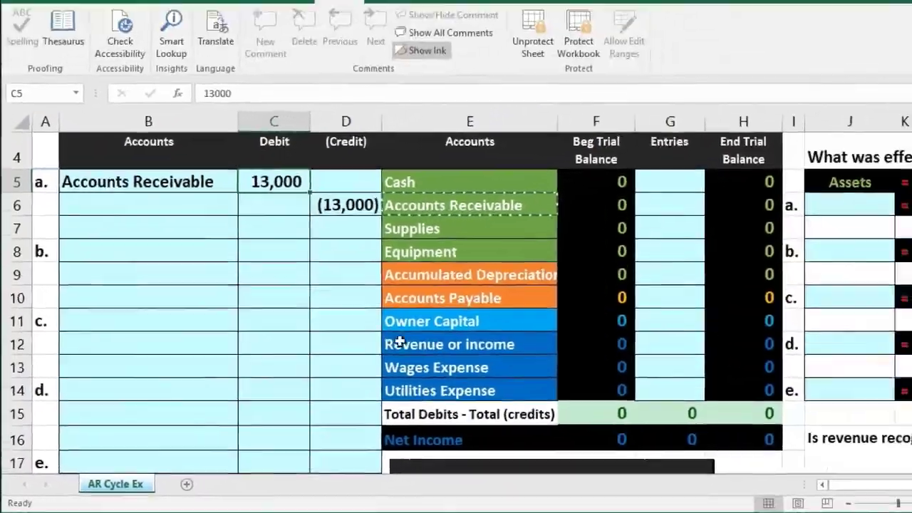
{"action": "left_click", "coordinate": [400, 344]}
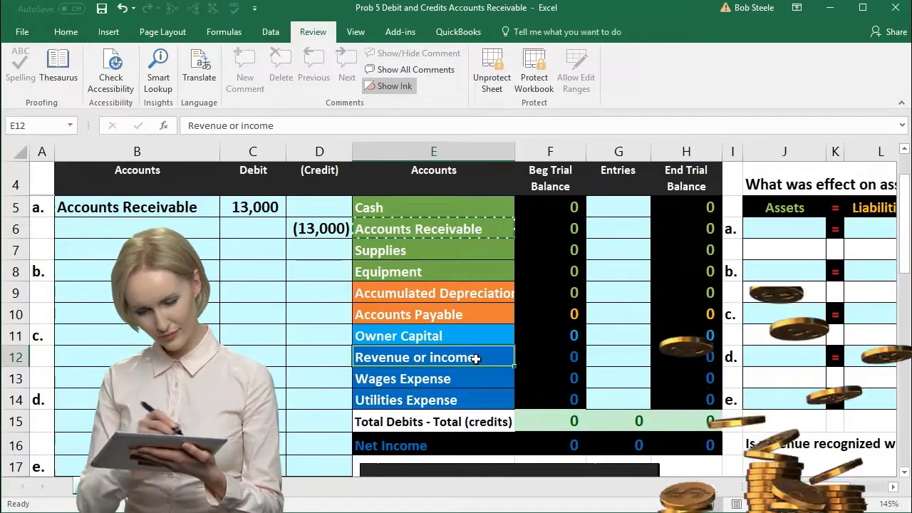
{"action": "right_click", "coordinate": [476, 359]}
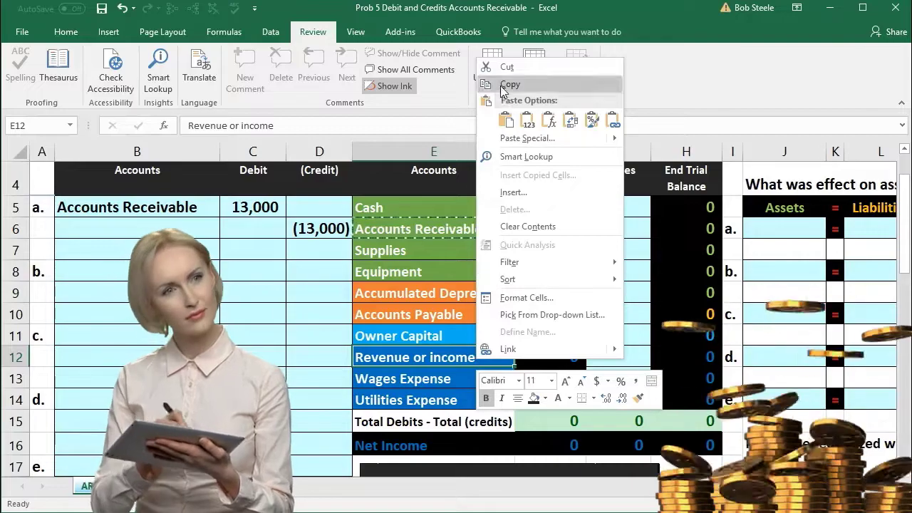
{"action": "left_click", "coordinate": [509, 84]}
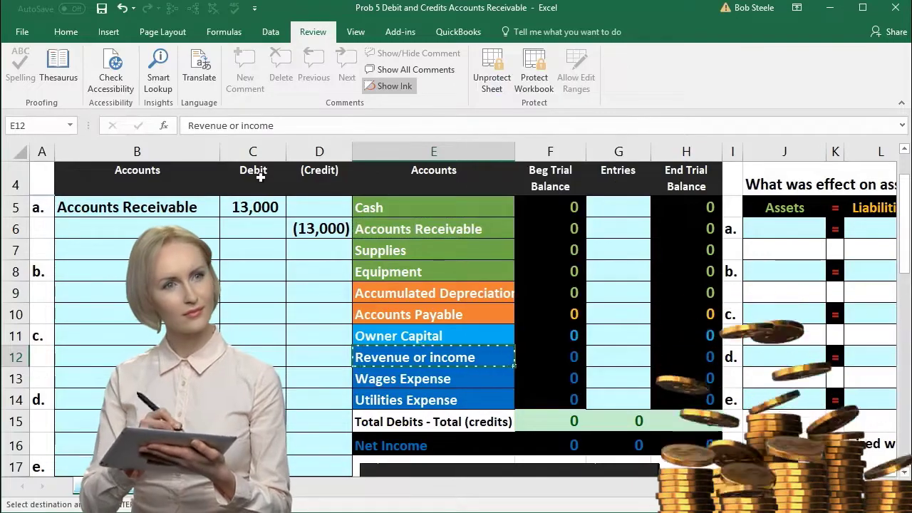
{"action": "left_click", "coordinate": [191, 226]}
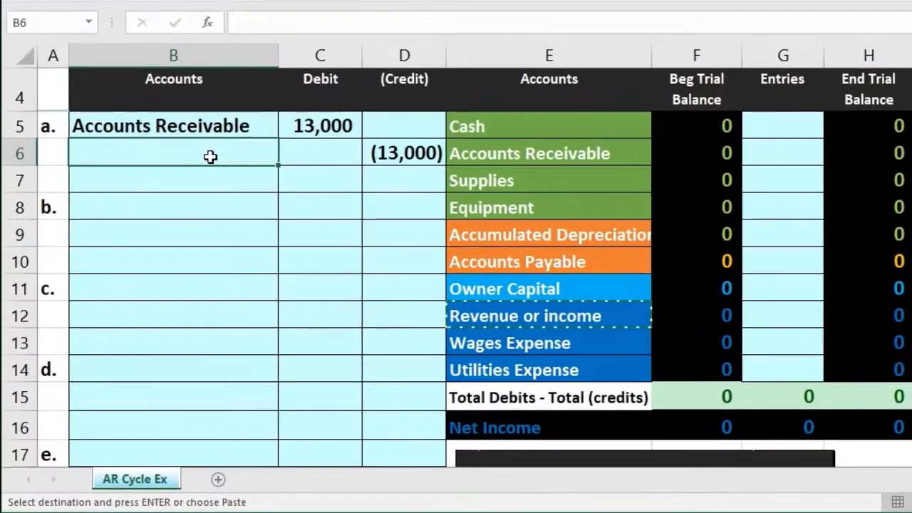
{"action": "right_click", "coordinate": [200, 173]}
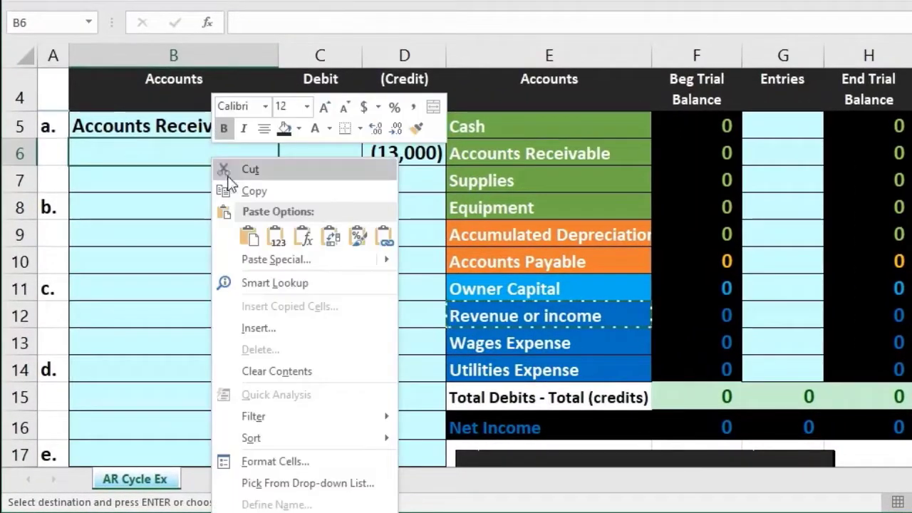
{"action": "left_click", "coordinate": [278, 237]}
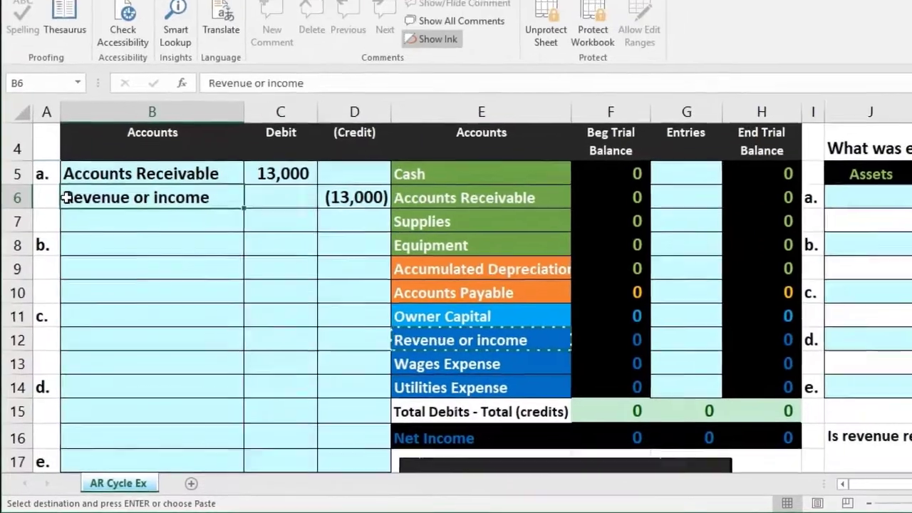
{"action": "key", "text": "F2"}
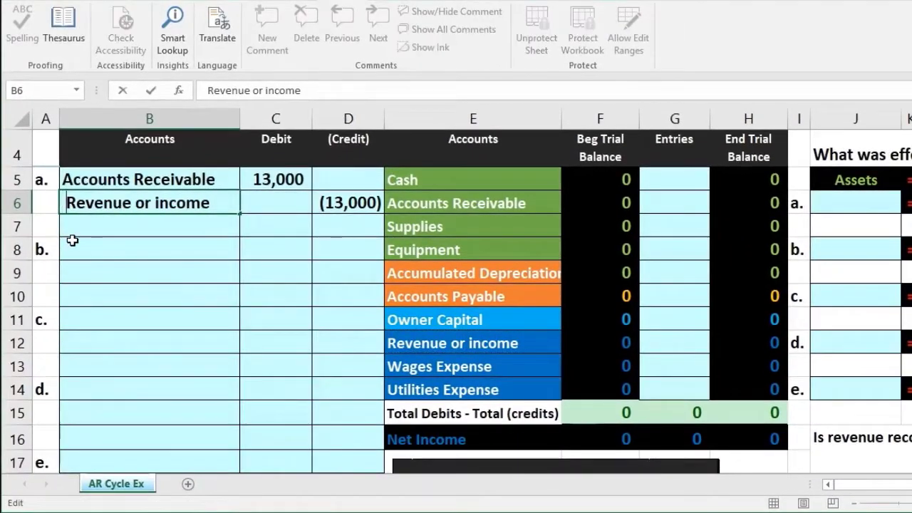
{"action": "key", "text": "Return"}
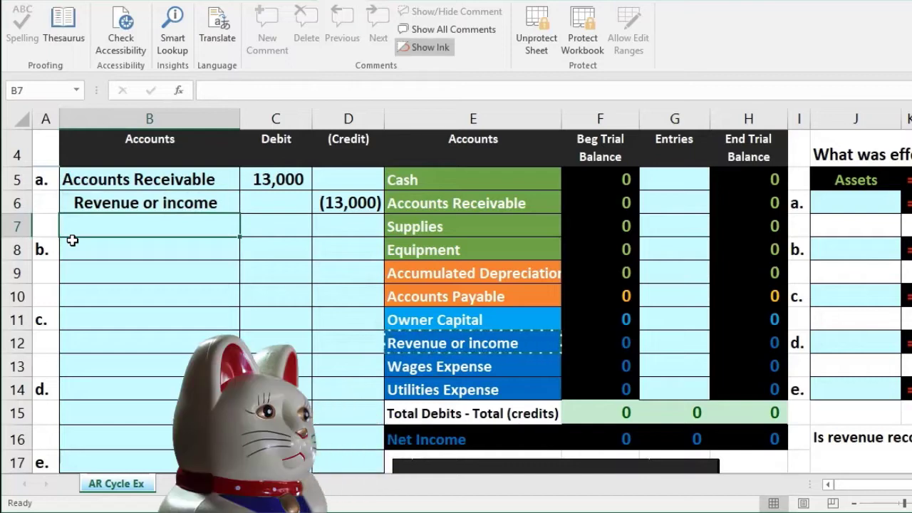
Post the debit of entry a to Accounts Receivable in the Entries column, entering =C5 in cell G6.
{"action": "left_click", "coordinate": [121, 204]}
{"action": "left_click_drag", "start_coordinate": [235, 204], "coordinate": [322, 203]}
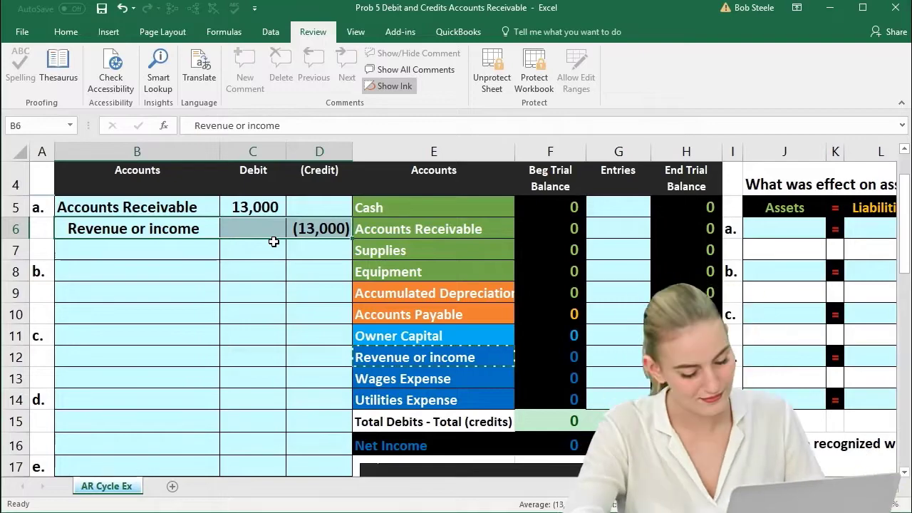
{"action": "left_click", "coordinate": [379, 359]}
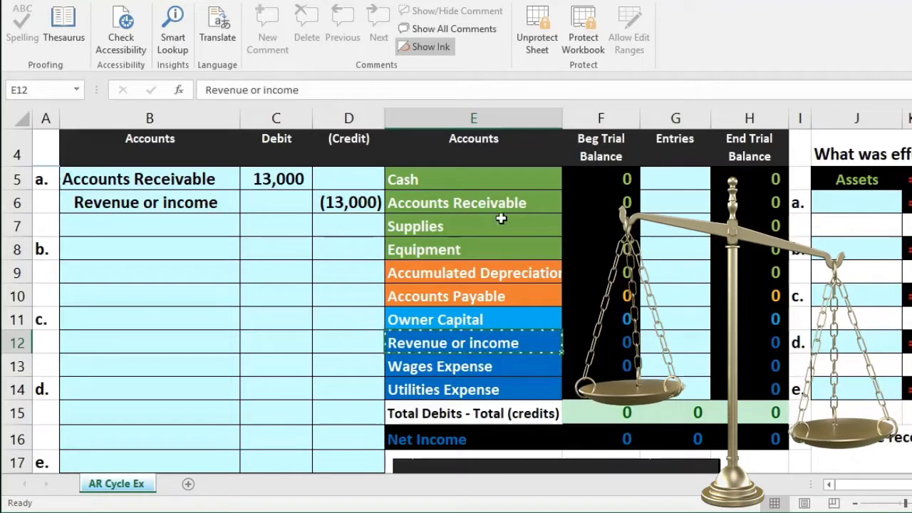
{"action": "left_click_drag", "start_coordinate": [586, 185], "coordinate": [587, 389]}
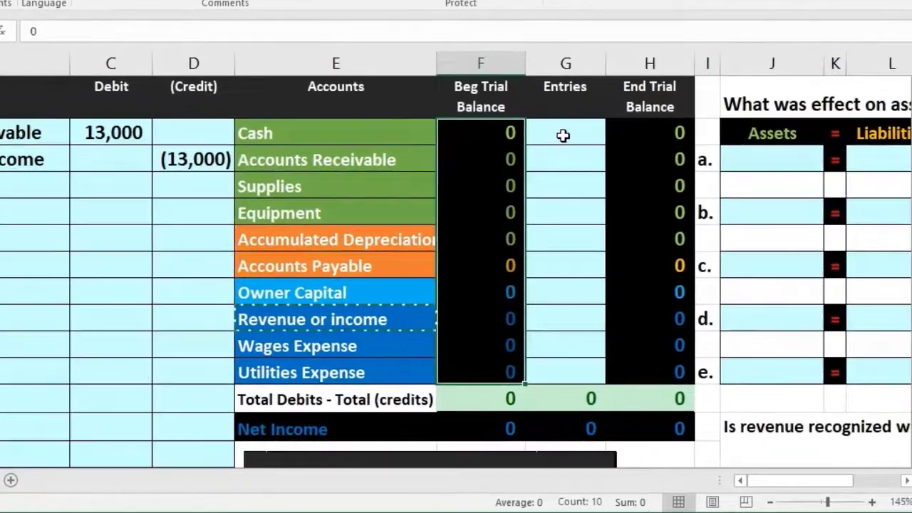
{"action": "left_click_drag", "start_coordinate": [663, 179], "coordinate": [685, 326]}
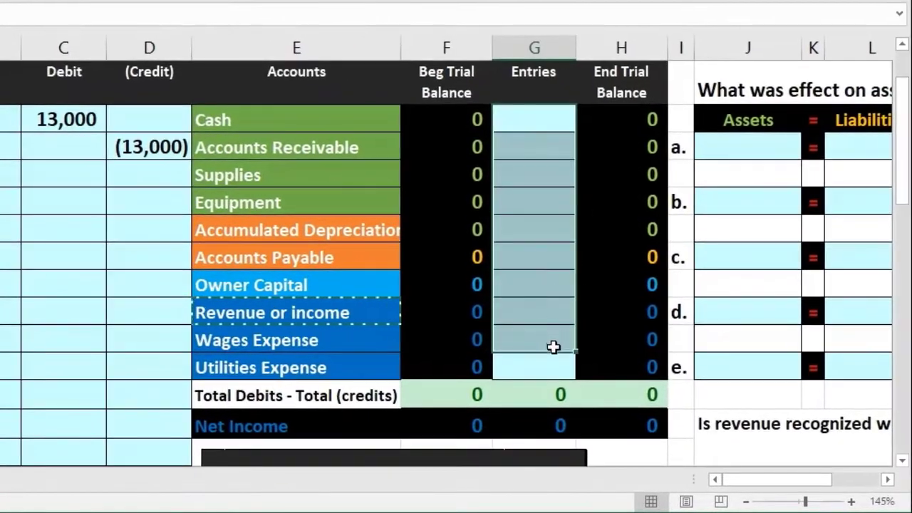
{"action": "left_click", "coordinate": [364, 148]}
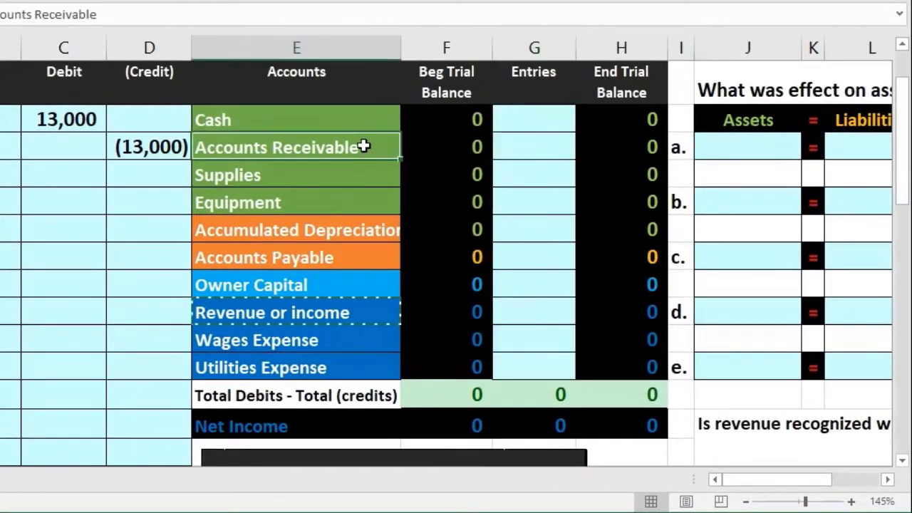
{"action": "left_click", "coordinate": [521, 142]}
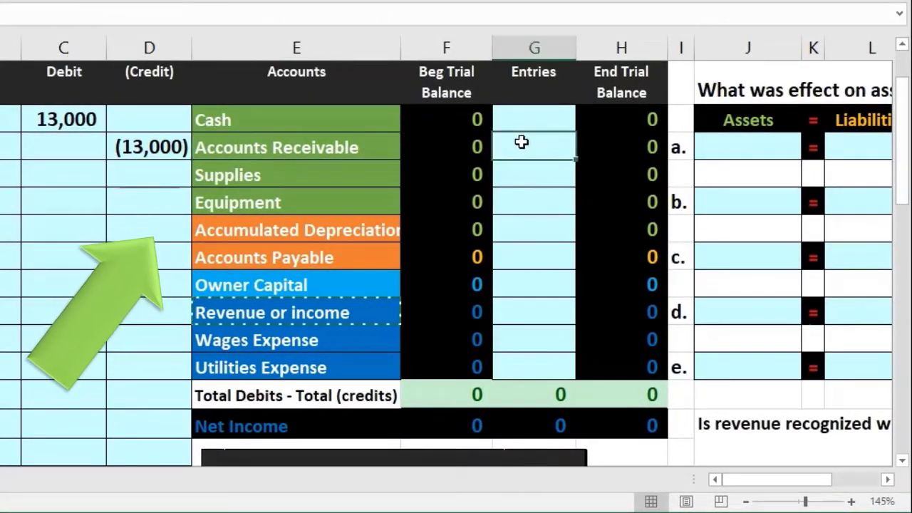
{"action": "type", "text": "="}
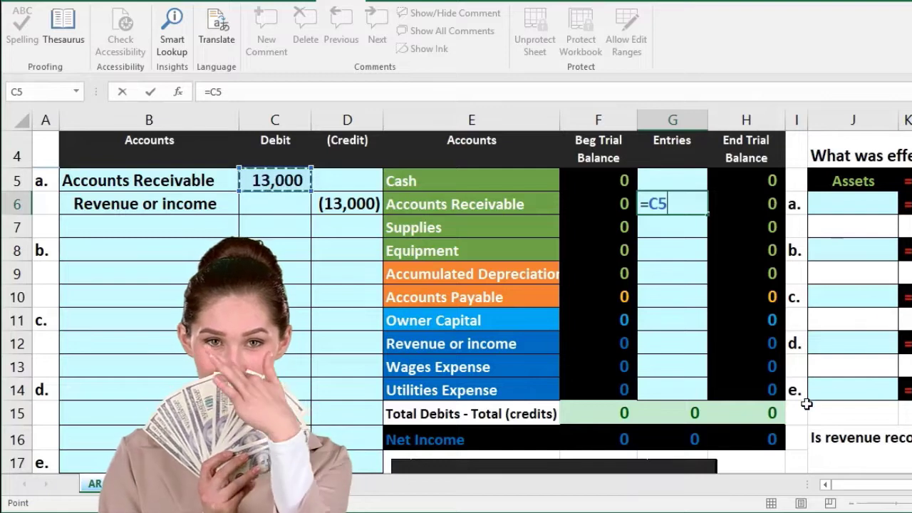
{"action": "key", "text": "Return"}
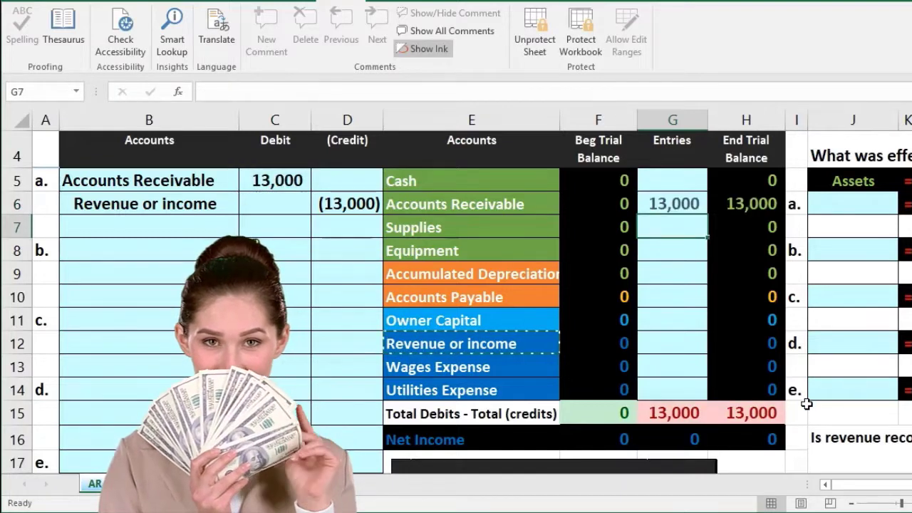
Post the credit of entry a to Revenue or income in the Entries column, entering =D6 in cell G12.
{"action": "left_click", "coordinate": [768, 440]}
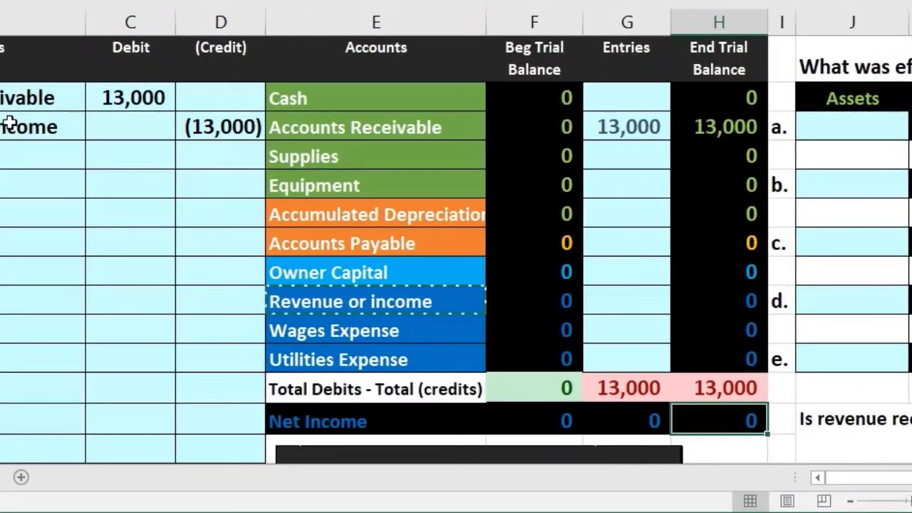
{"action": "left_click_drag", "start_coordinate": [8, 123], "coordinate": [144, 119]}
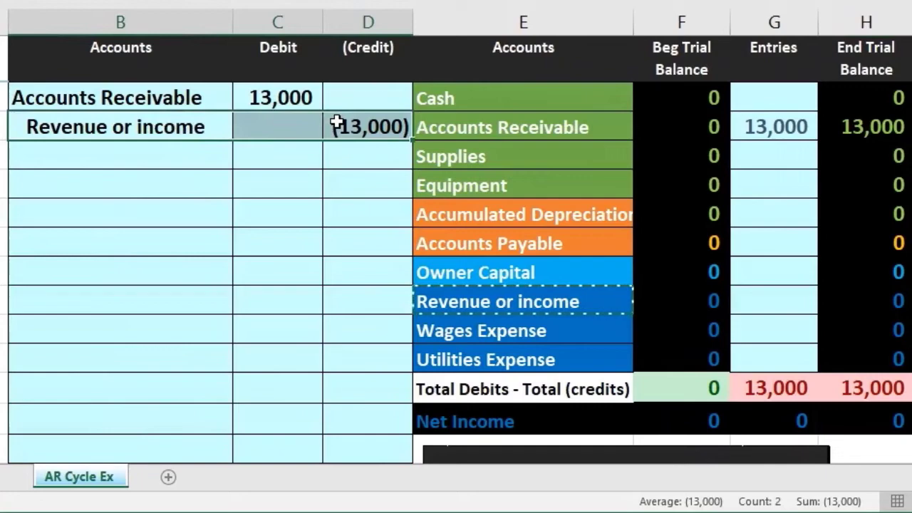
{"action": "left_click", "coordinate": [449, 301]}
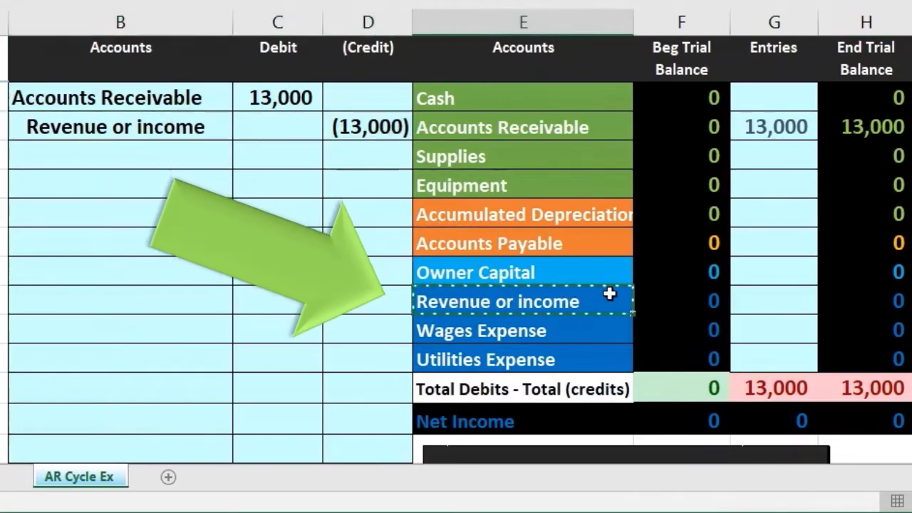
{"action": "left_click", "coordinate": [685, 297]}
{"action": "left_click", "coordinate": [760, 301]}
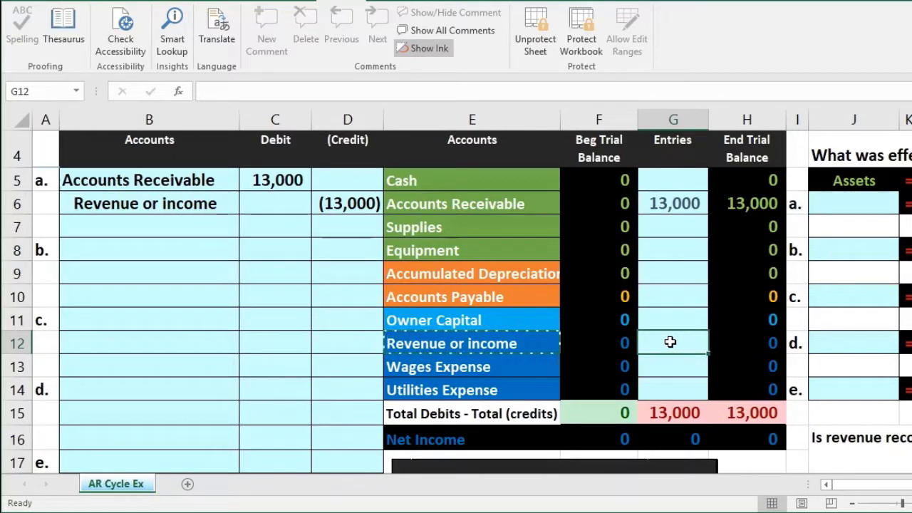
{"action": "type", "text": "="}
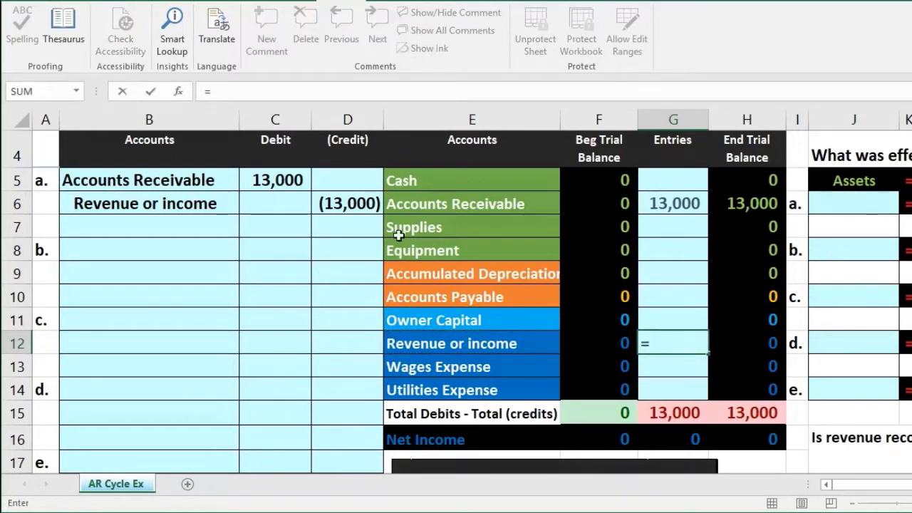
{"action": "left_click", "coordinate": [352, 205]}
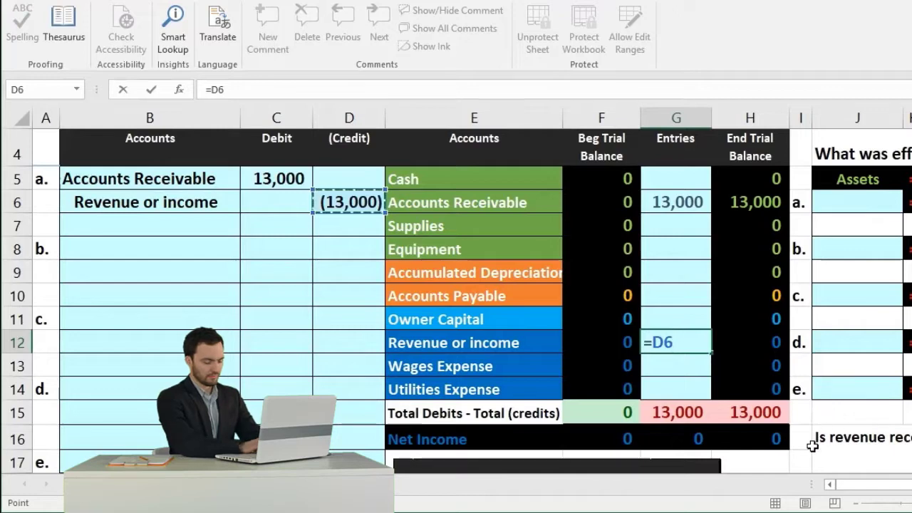
{"action": "key", "text": "Return"}
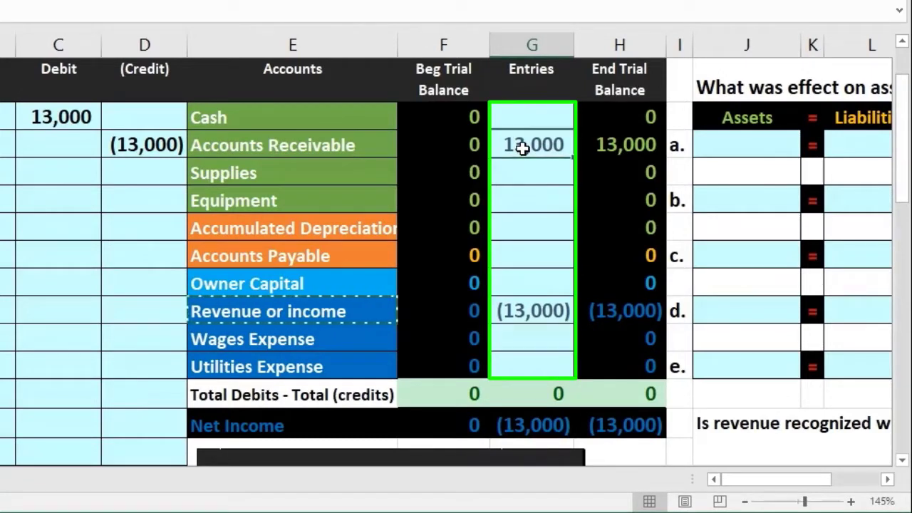
Examine entry a's debit and credit, the posted amounts, the total debits less credits, and the net income in the trial balance.
{"action": "left_click", "coordinate": [514, 310]}
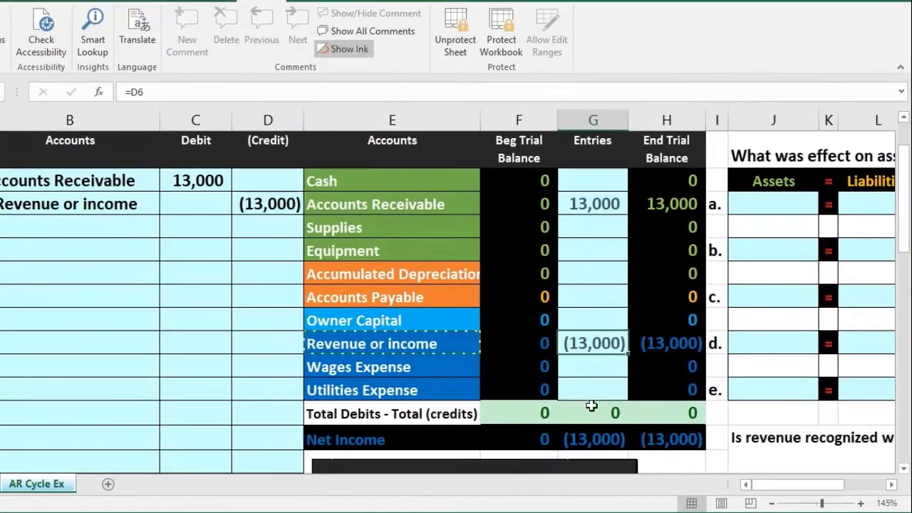
{"action": "left_click", "coordinate": [591, 409]}
{"action": "key", "text": "alt+equal"}
{"action": "key", "text": "Return"}
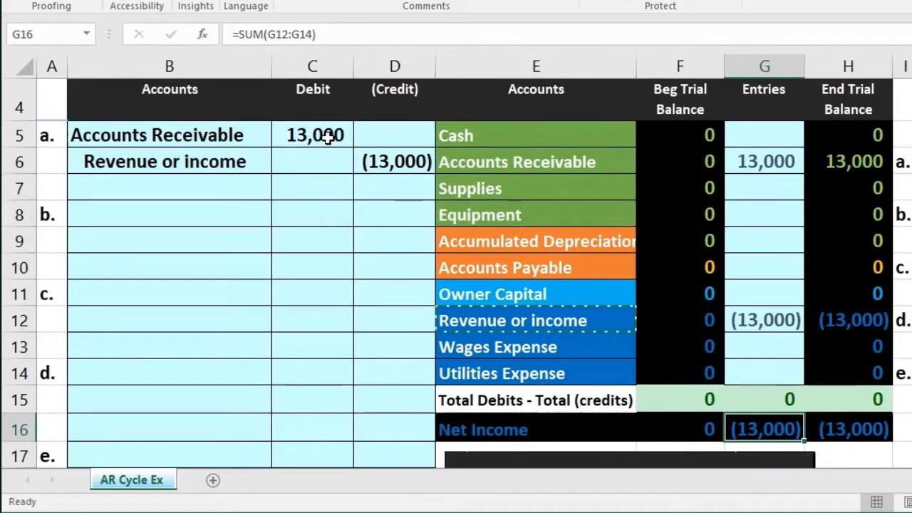
{"action": "left_click", "coordinate": [327, 137]}
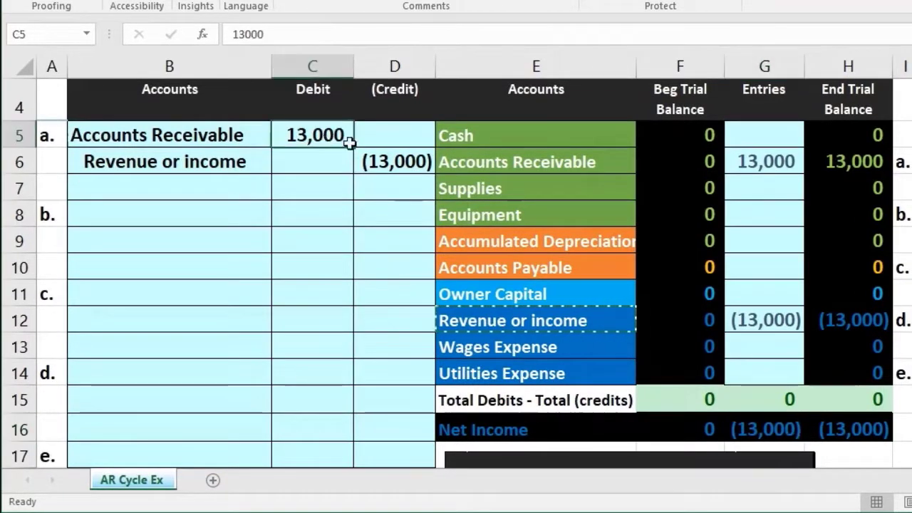
{"action": "left_click", "coordinate": [393, 137]}
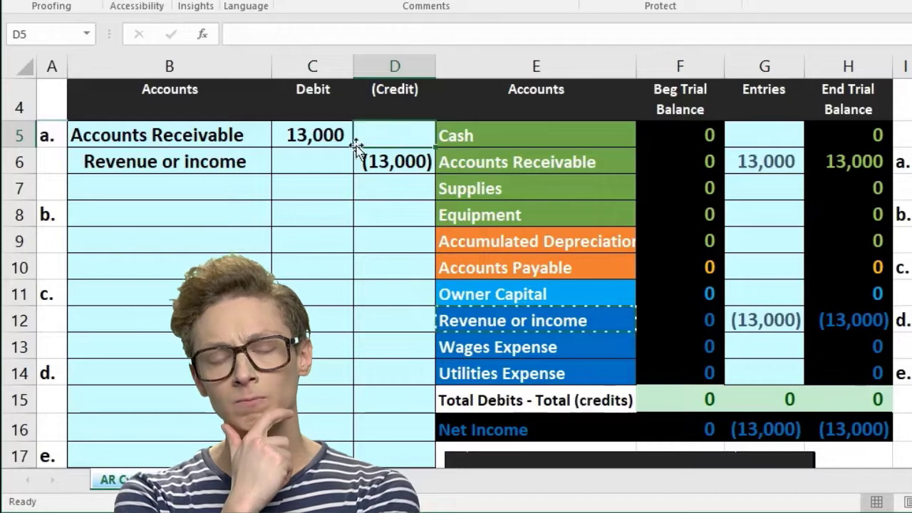
{"action": "left_click", "coordinate": [377, 161]}
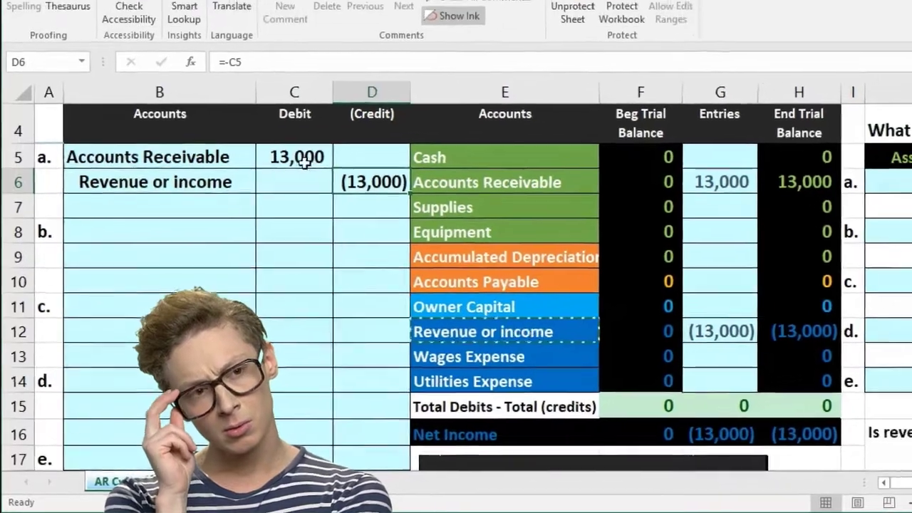
{"action": "left_click_drag", "start_coordinate": [313, 135], "coordinate": [349, 162]}
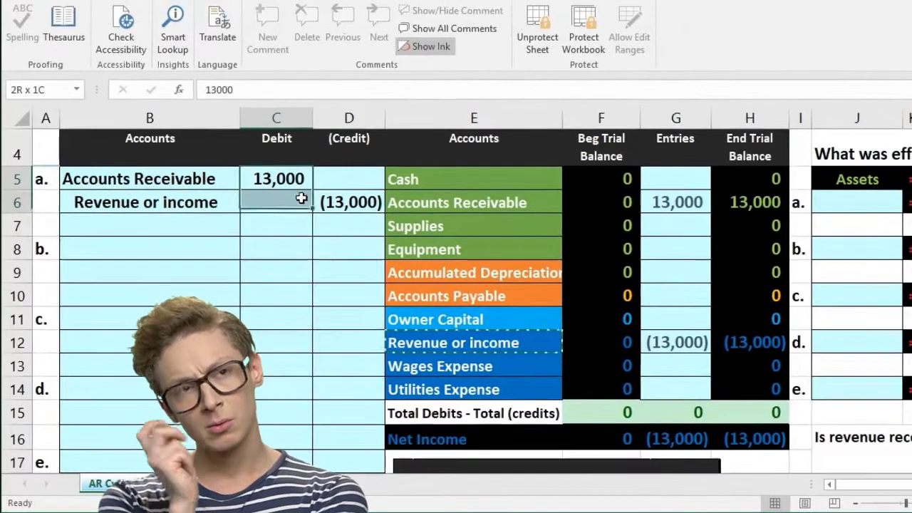
{"action": "left_click_drag", "start_coordinate": [312, 206], "coordinate": [326, 211]}
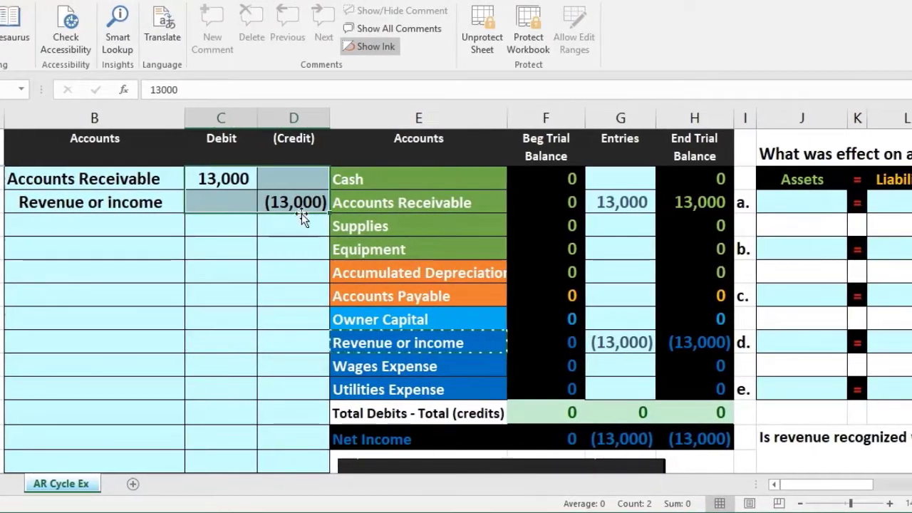
{"action": "left_click", "coordinate": [297, 202]}
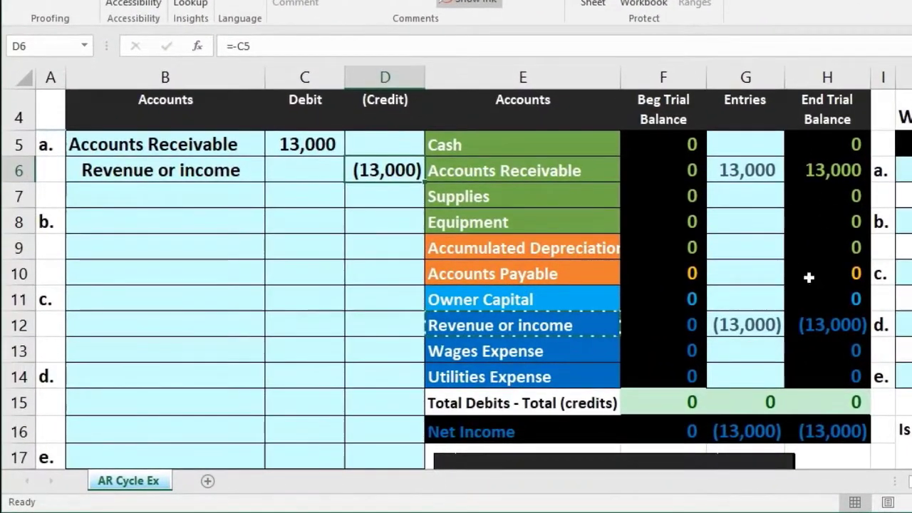
{"action": "left_click", "coordinate": [852, 439]}
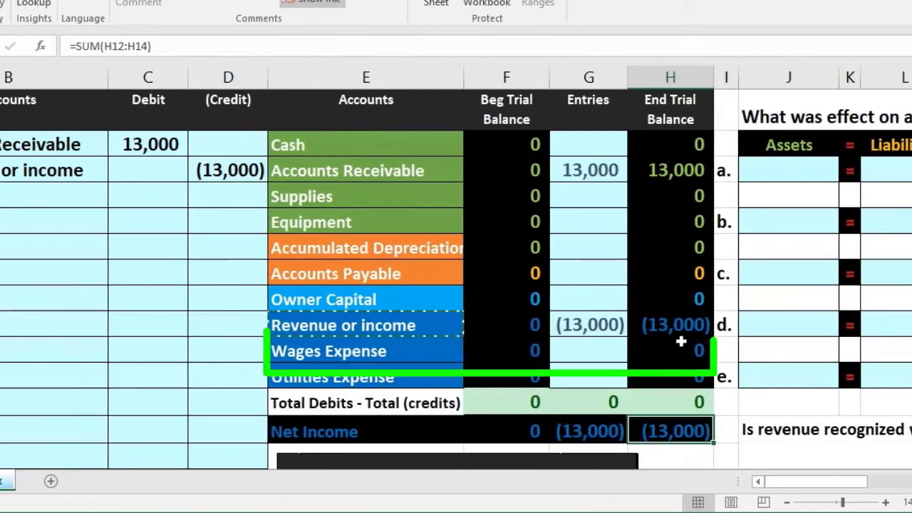
{"action": "left_click", "coordinate": [681, 325]}
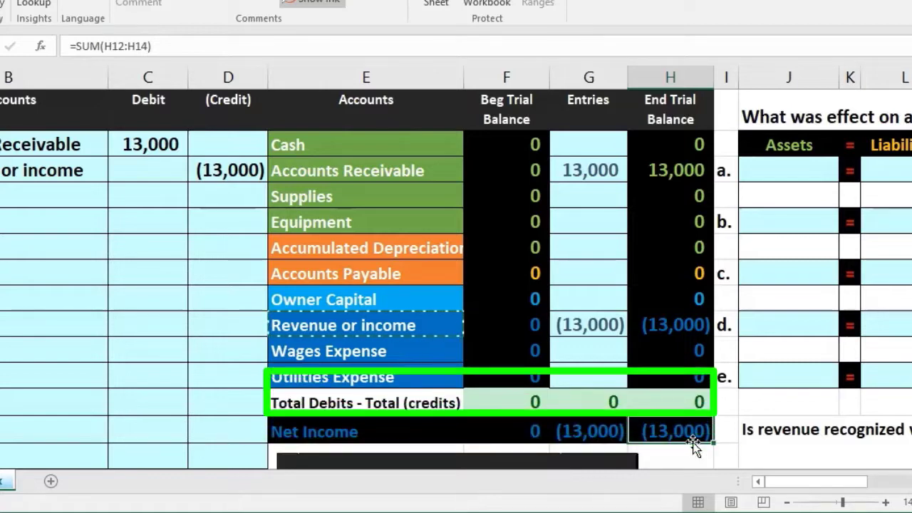
Inspect the SUM formula behind the ending Net Income in cell H16.
{"action": "double_click", "coordinate": [693, 431]}
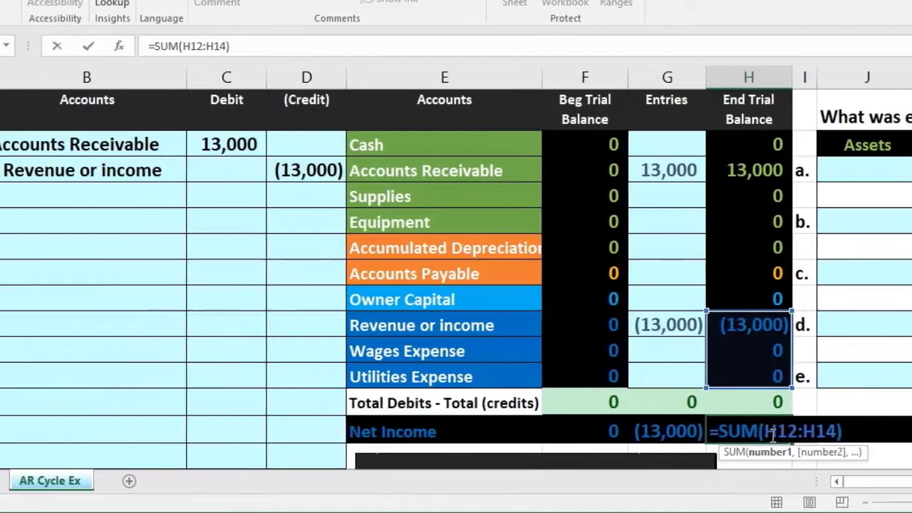
{"action": "key", "text": "Return"}
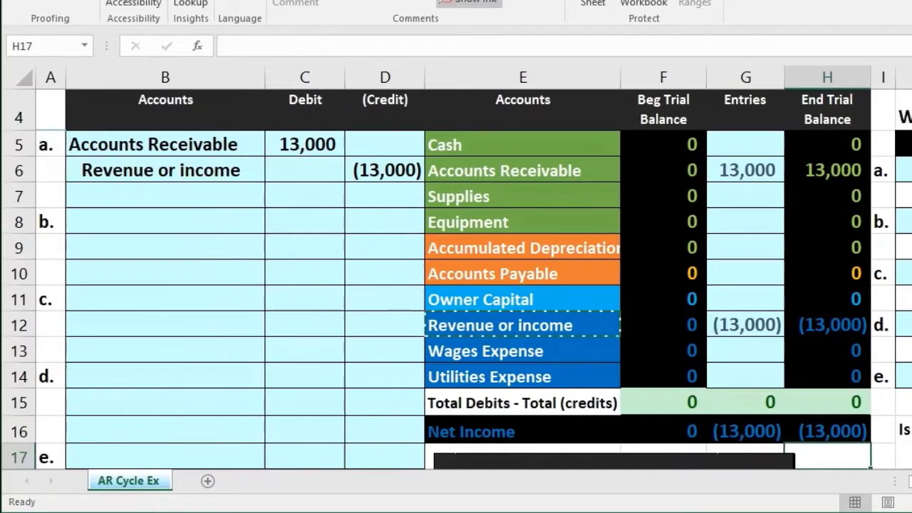
Set the effect of transaction a on Assets to Increase in the accounting equation table.
{"action": "left_click", "coordinate": [911, 179]}
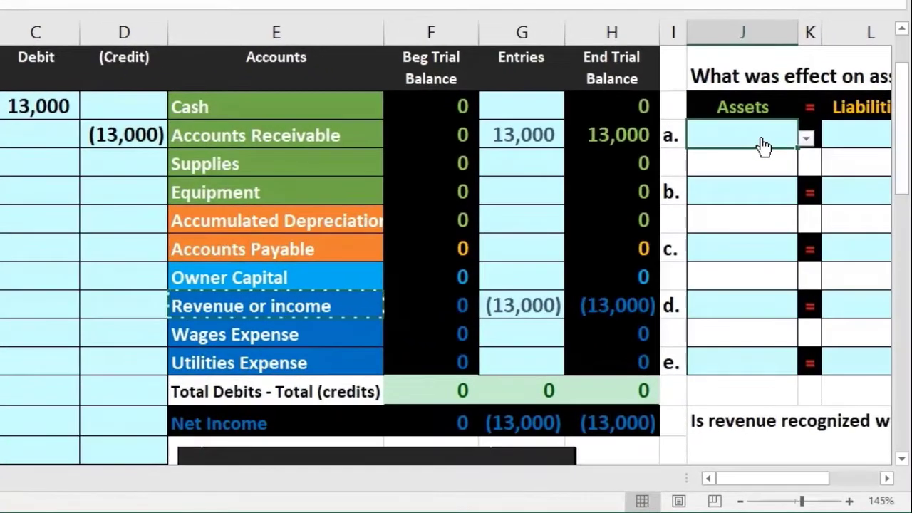
{"action": "left_click_drag", "start_coordinate": [349, 112], "coordinate": [336, 186]}
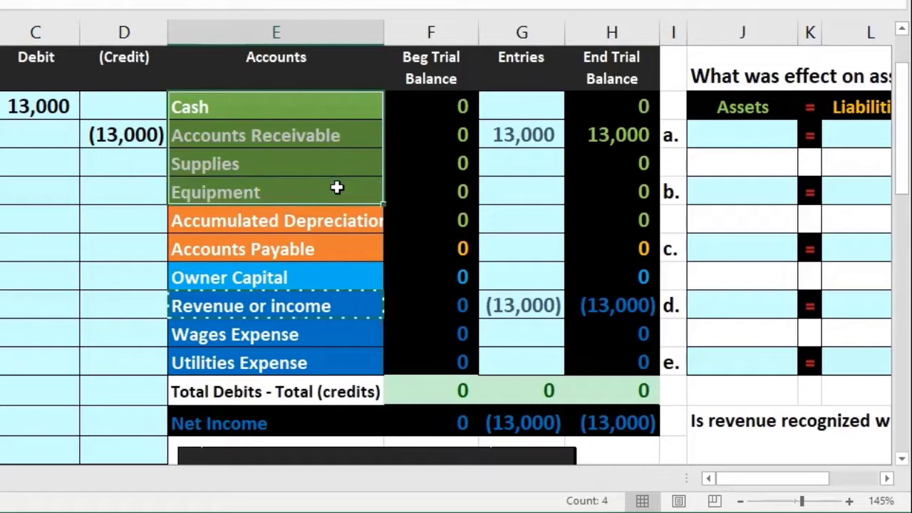
{"action": "left_click", "coordinate": [767, 136]}
{"action": "left_click", "coordinate": [805, 137]}
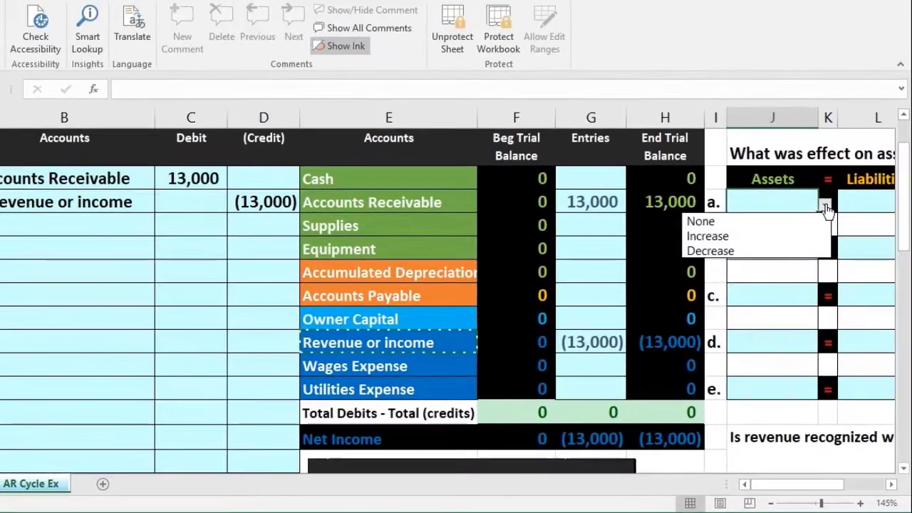
{"action": "left_click", "coordinate": [807, 236]}
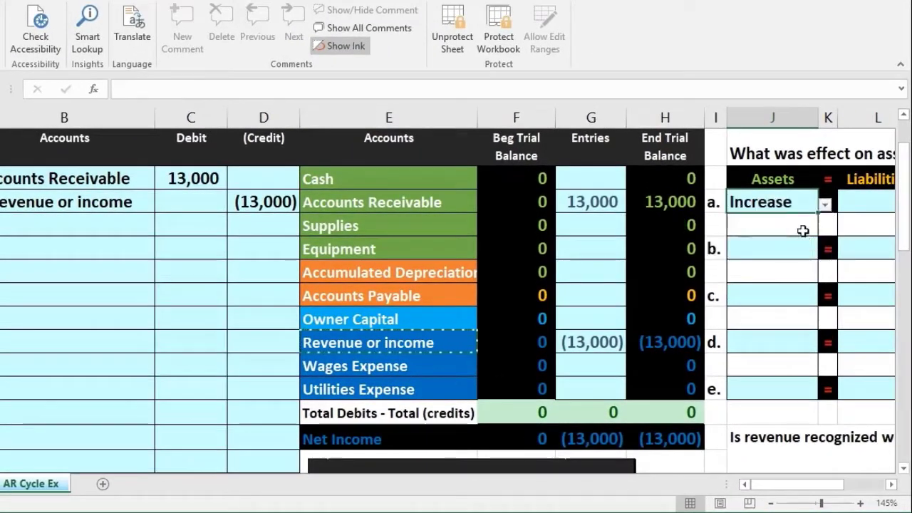
Set the effect of transaction a on Liabilities to None in the accounting equation table.
{"action": "left_click", "coordinate": [616, 262]}
{"action": "key", "text": "Right"}
{"action": "key", "text": "Right"}
{"action": "key", "text": "Right"}
{"action": "key", "text": "Right"}
{"action": "key", "text": "Right"}
{"action": "key", "text": "Right"}
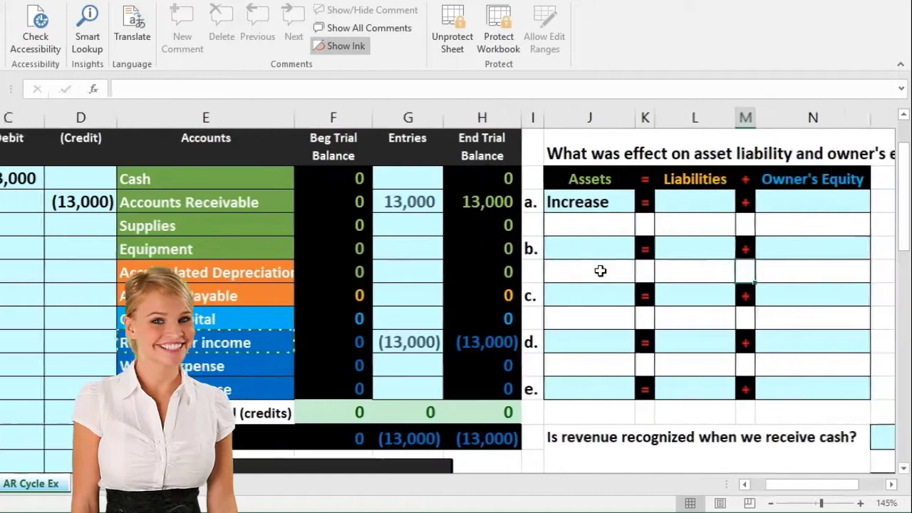
{"action": "left_click", "coordinate": [652, 204]}
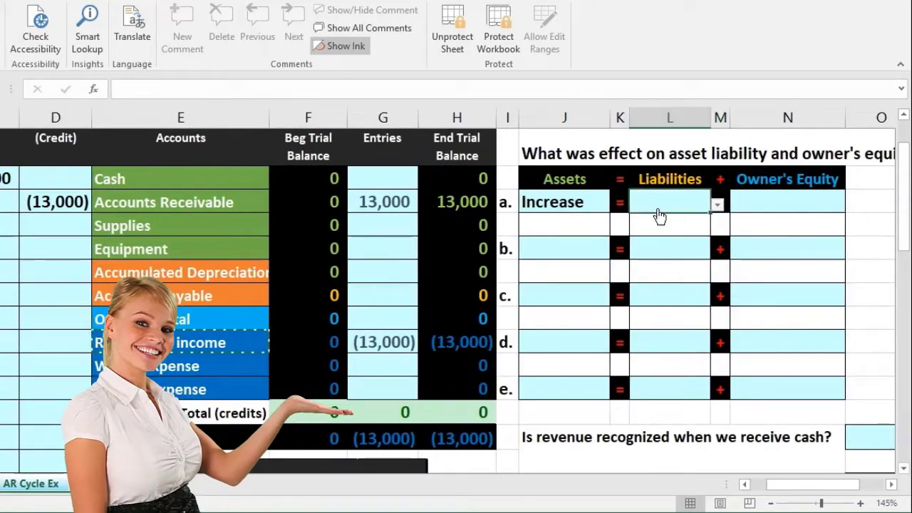
{"action": "left_click", "coordinate": [720, 205]}
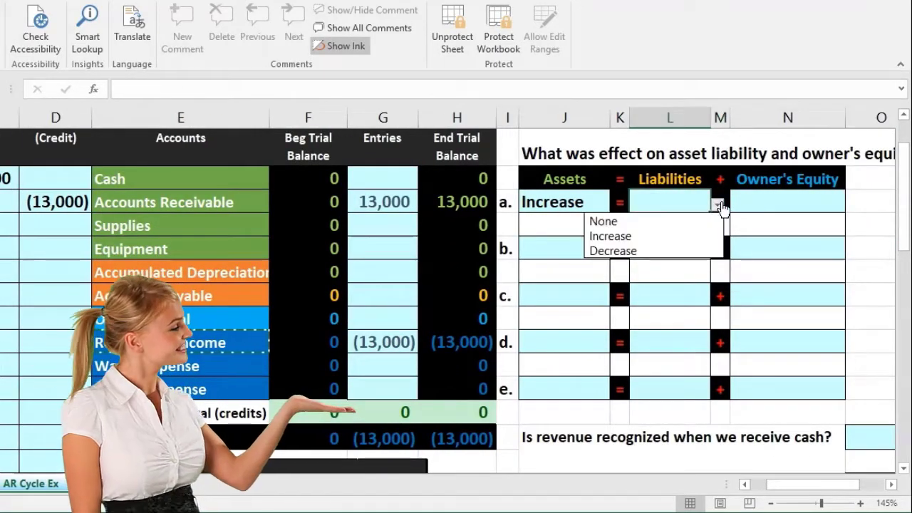
{"action": "left_click", "coordinate": [665, 221]}
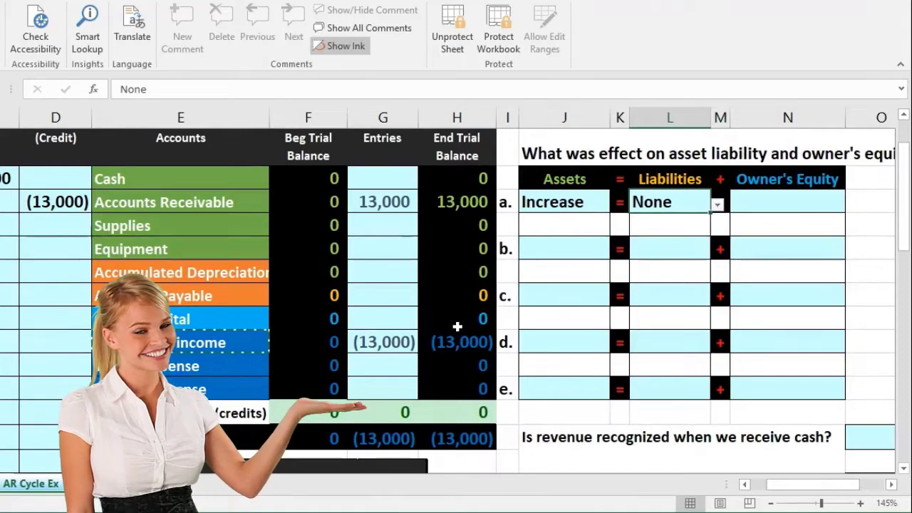
Review the ending equity balances and set the effect of transaction a on Owner's Equity to Increase.
{"action": "left_click_drag", "start_coordinate": [457, 326], "coordinate": [455, 389]}
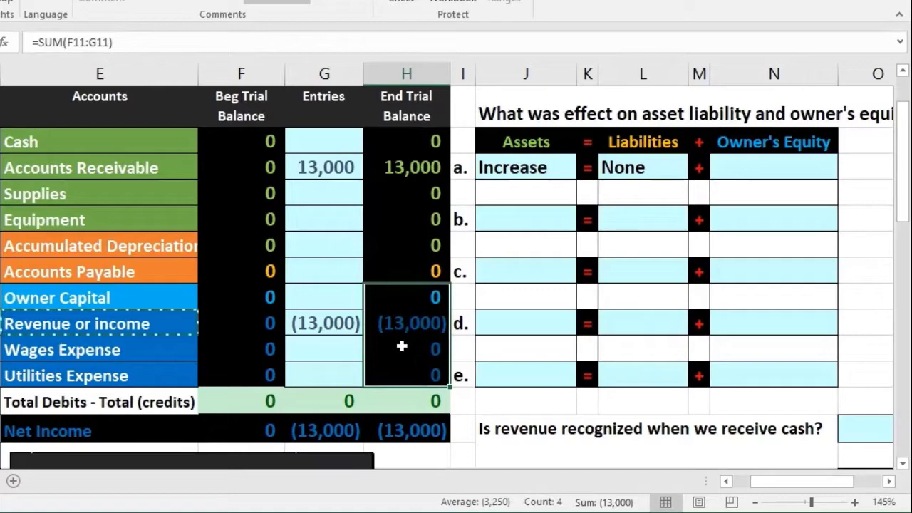
{"action": "left_click", "coordinate": [735, 166]}
{"action": "left_click", "coordinate": [844, 169]}
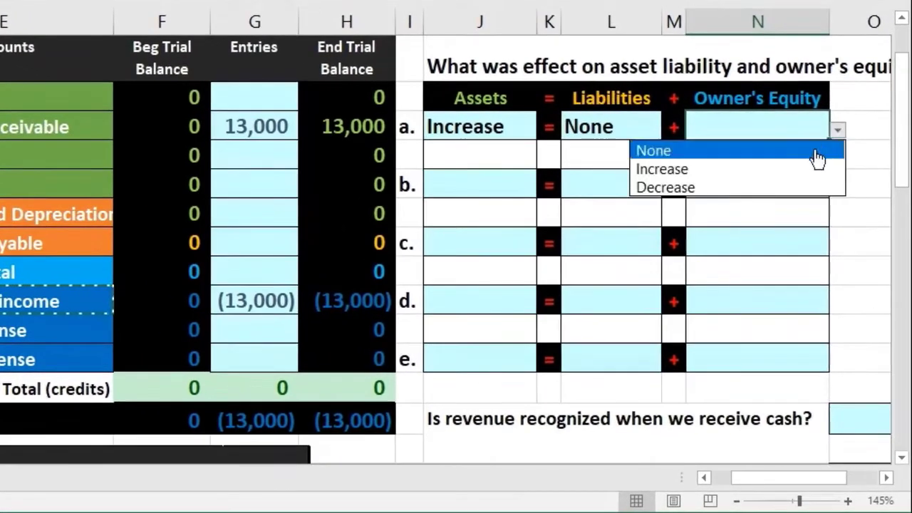
{"action": "left_click", "coordinate": [789, 170]}
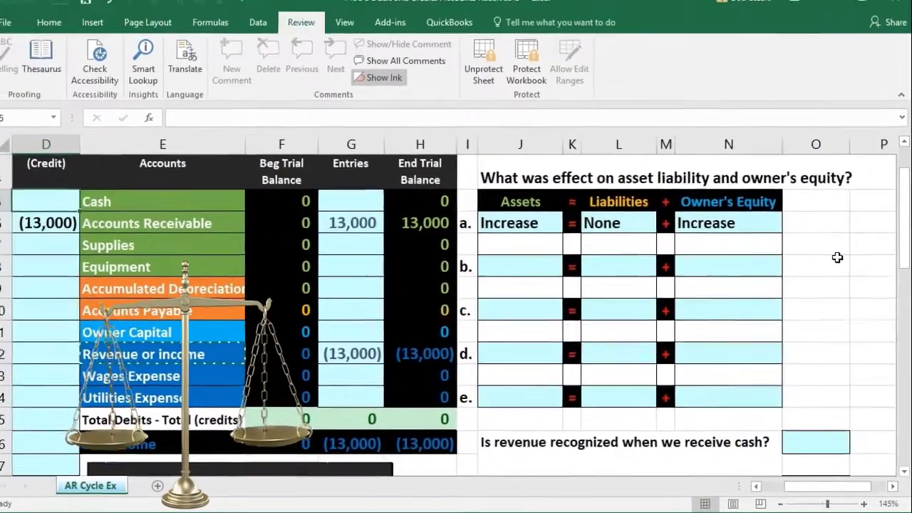
Read transaction b in the Activity list and copy the Cash account name as values into cell B8 as its debit account.
{"action": "left_click_drag", "start_coordinate": [794, 489], "coordinate": [772, 490]}
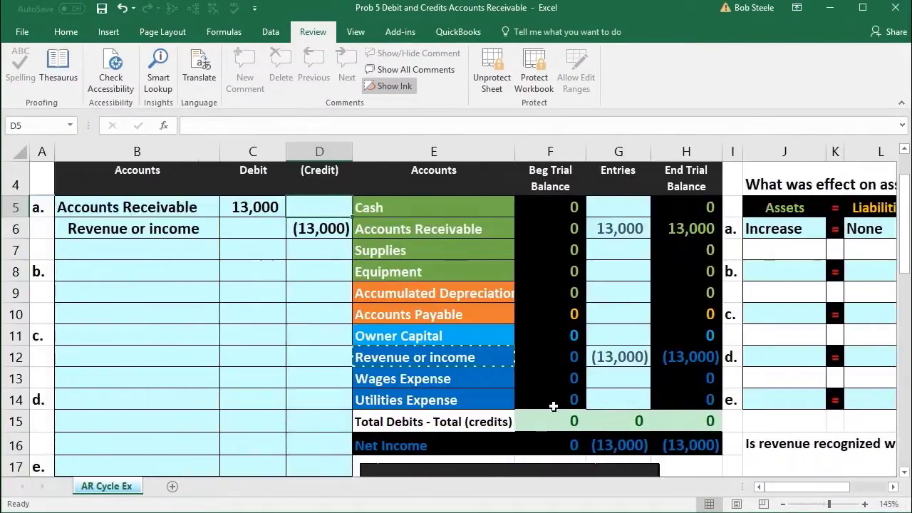
{"action": "scroll", "coordinate": [554, 406], "scroll_direction": "down", "scroll_amount": 4}
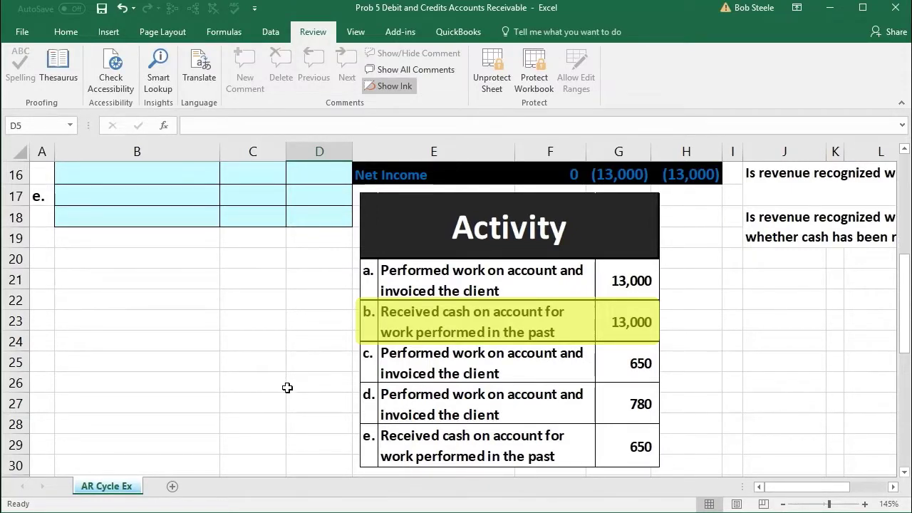
{"action": "scroll", "coordinate": [287, 388], "scroll_direction": "up", "scroll_amount": 4}
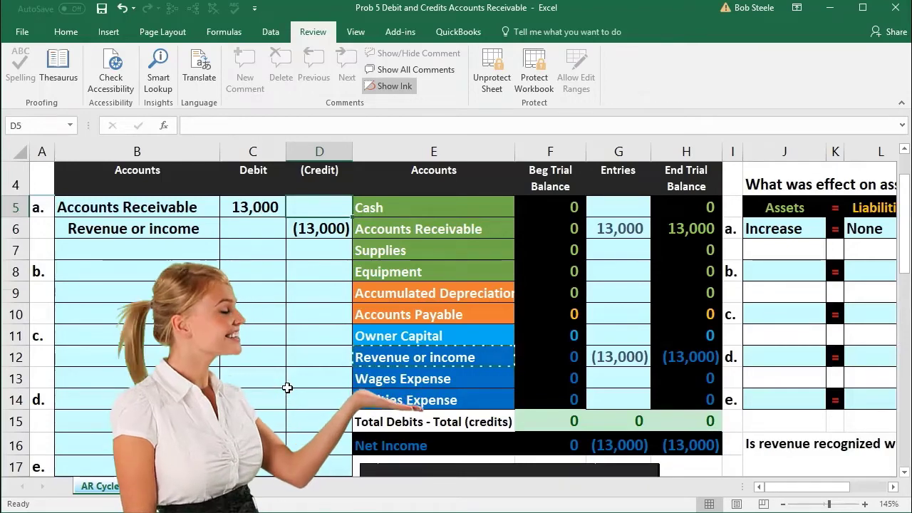
{"action": "scroll", "coordinate": [290, 384], "scroll_direction": "down", "scroll_amount": 2}
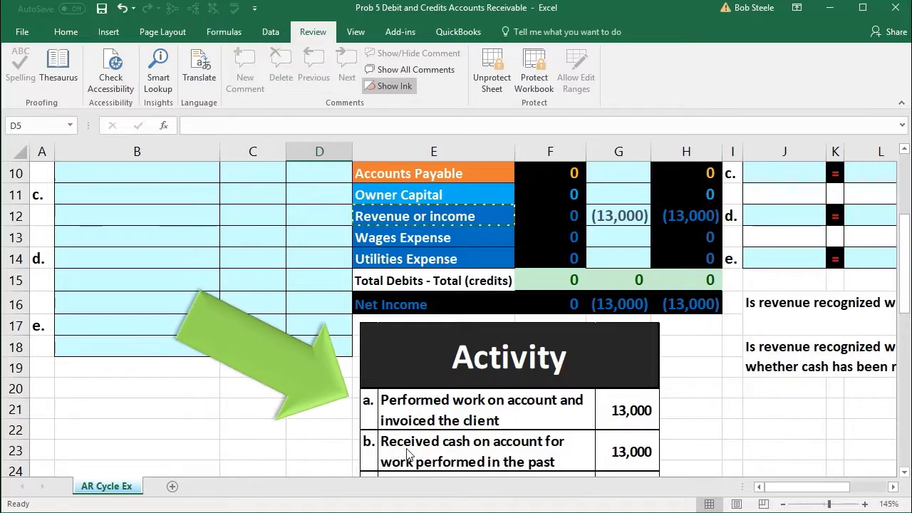
{"action": "scroll", "coordinate": [410, 456], "scroll_direction": "down", "scroll_amount": 1}
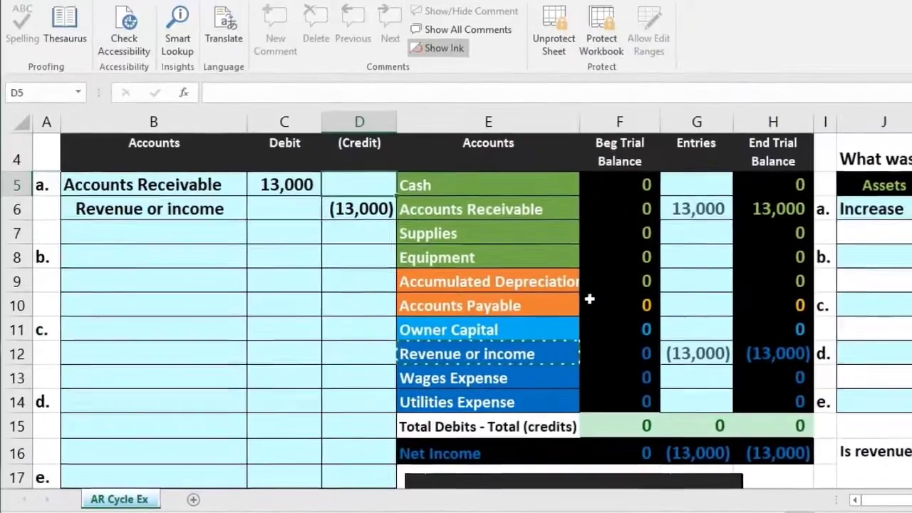
{"action": "left_click", "coordinate": [504, 185]}
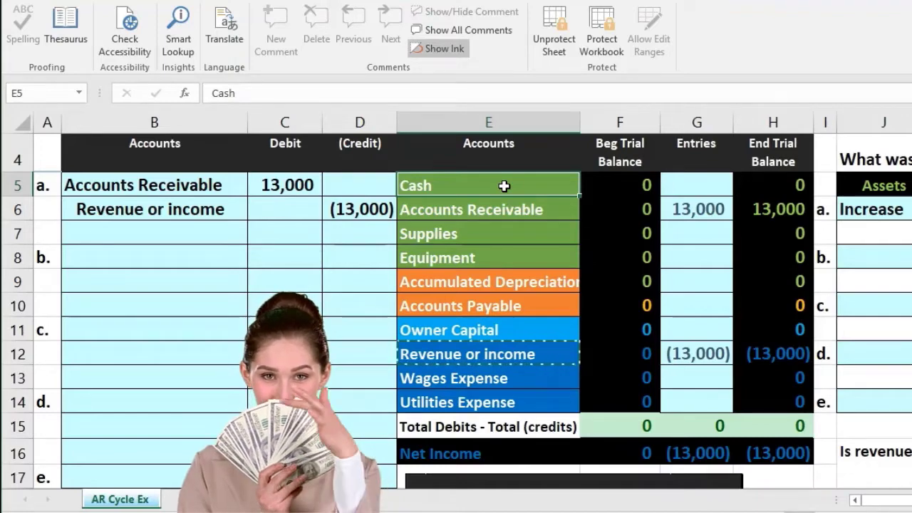
{"action": "right_click", "coordinate": [503, 185]}
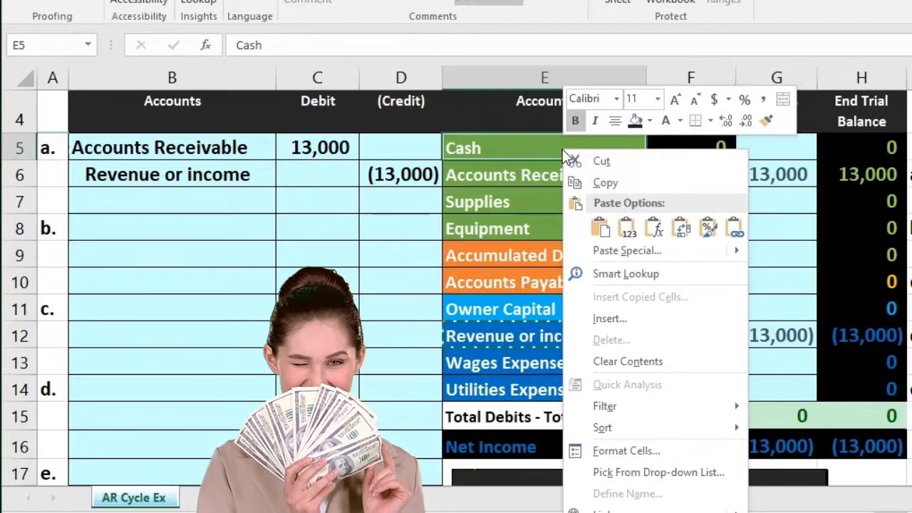
{"action": "left_click", "coordinate": [590, 183]}
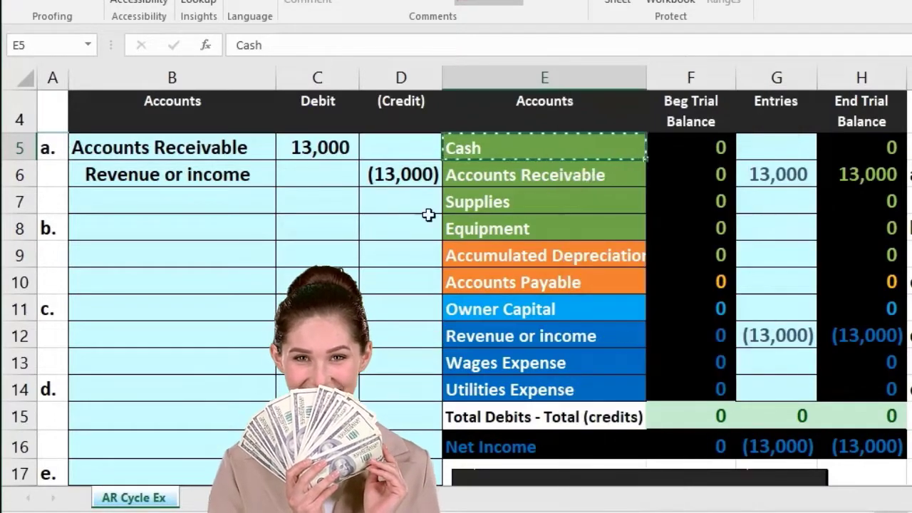
{"action": "left_click", "coordinate": [164, 225]}
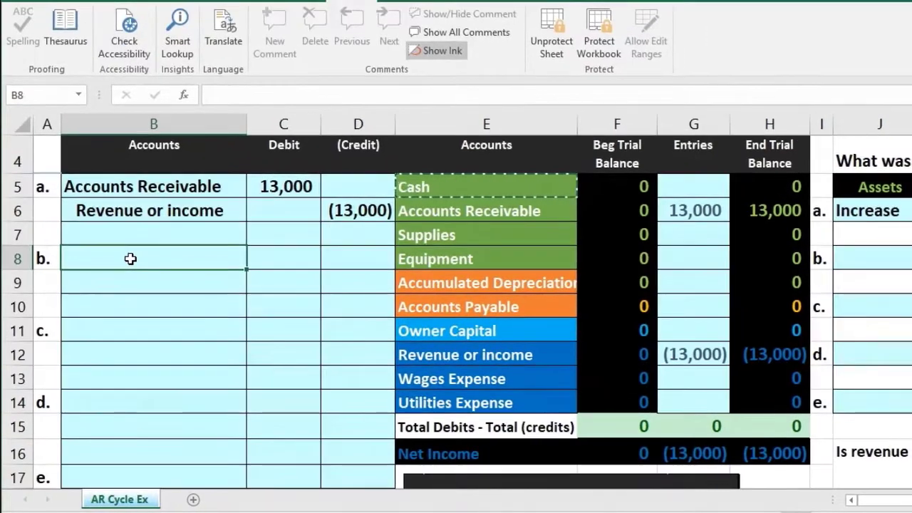
{"action": "right_click", "coordinate": [148, 235]}
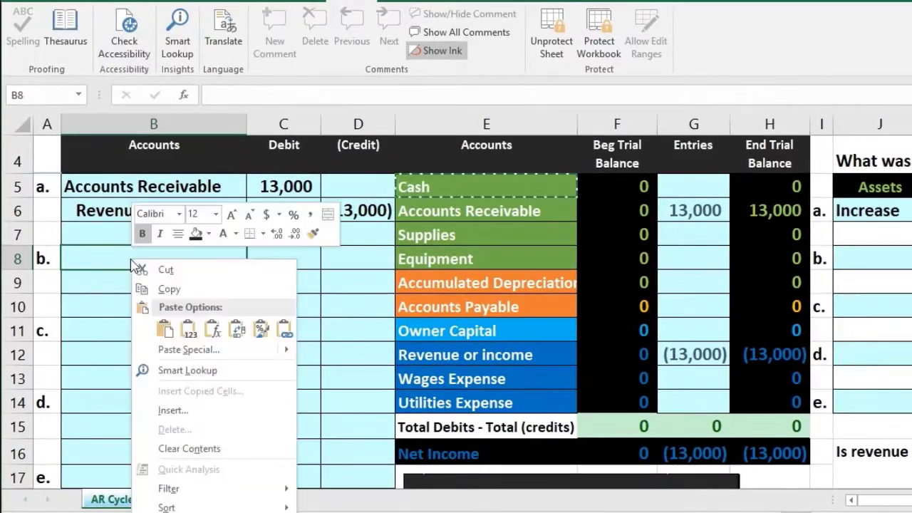
{"action": "left_click", "coordinate": [190, 331]}
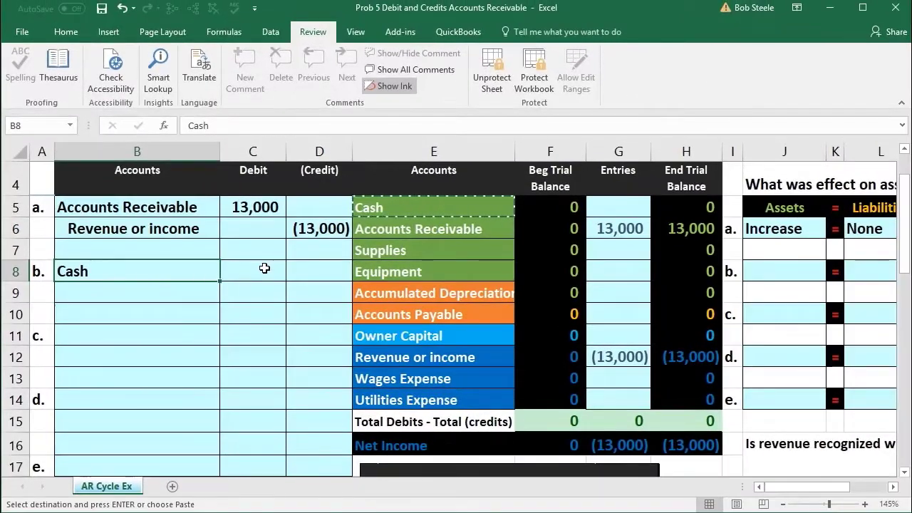
Enter the debit of entry b as 13000 in cell C8 and its credit as -C8 in cell D9.
{"action": "left_click", "coordinate": [265, 268]}
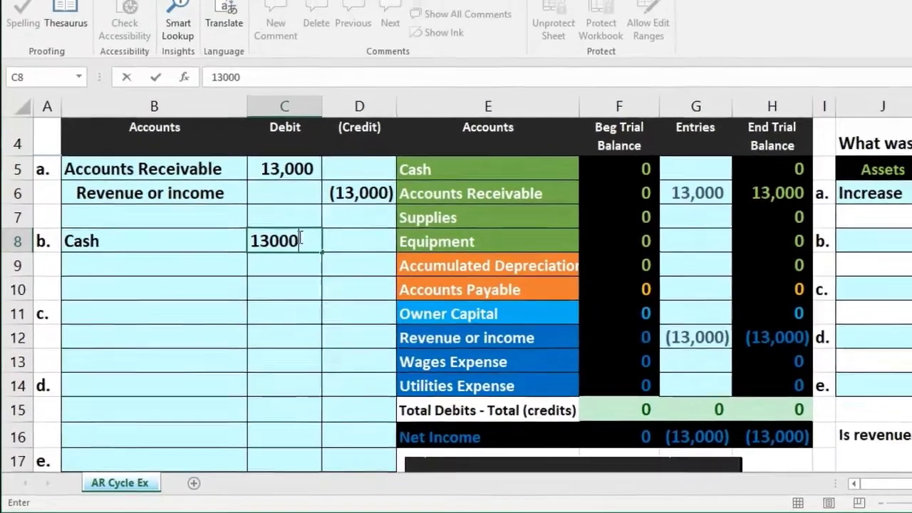
{"action": "key", "text": "Return"}
{"action": "key", "text": "Right"}
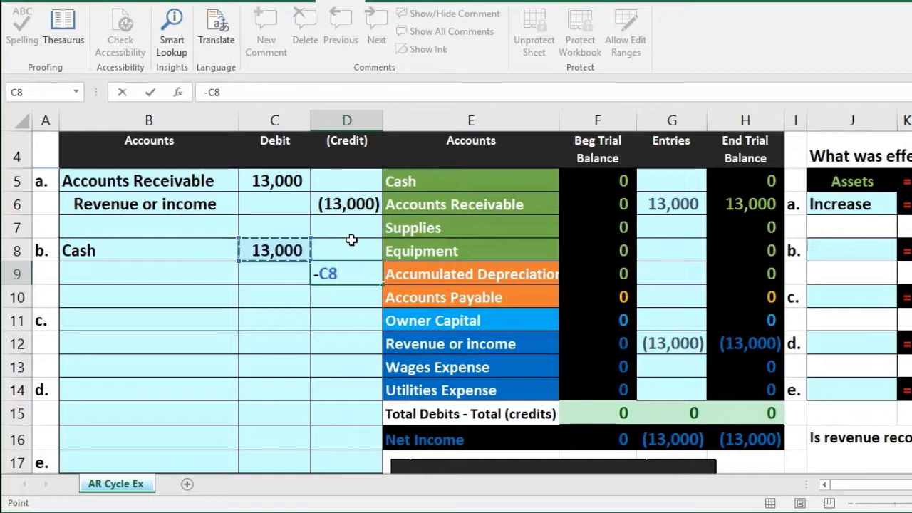
{"action": "key", "text": "Return"}
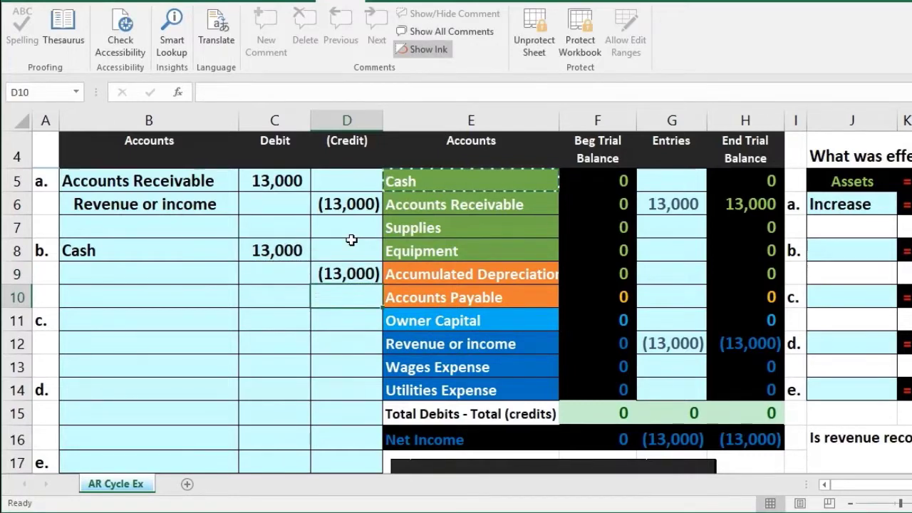
Examine entry b's debit and credit, entry a's credit, and the Revenue or income and Accounts Receivable lines to determine entry b's credit account.
{"action": "left_click", "coordinate": [290, 251]}
{"action": "left_click", "coordinate": [328, 274]}
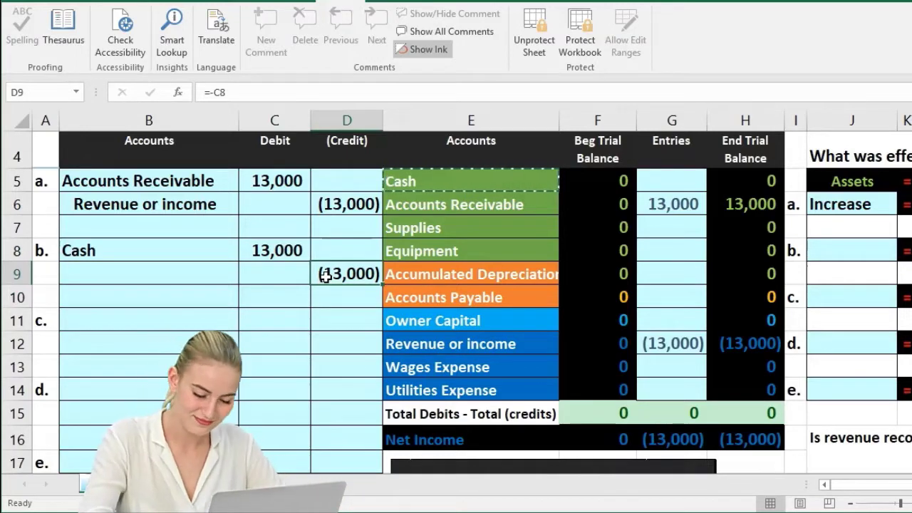
{"action": "left_click", "coordinate": [272, 250]}
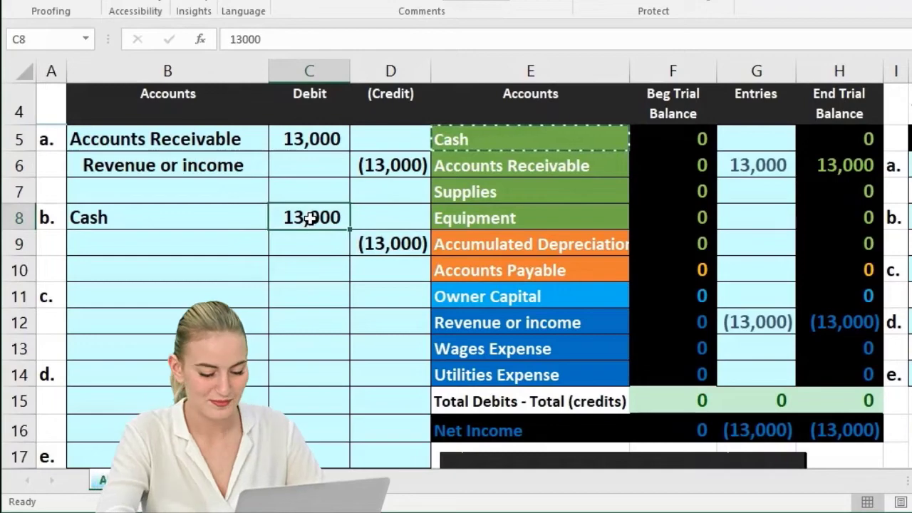
{"action": "left_click", "coordinate": [475, 318]}
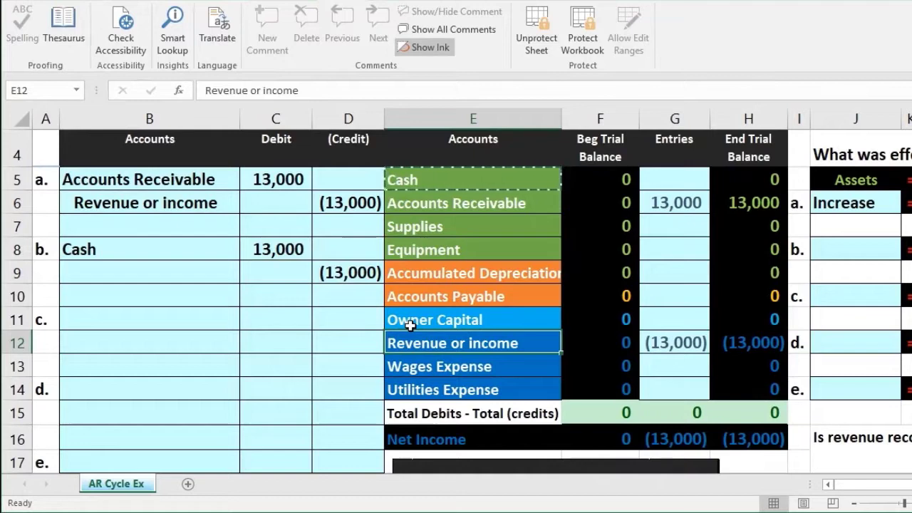
{"action": "left_click", "coordinate": [356, 204]}
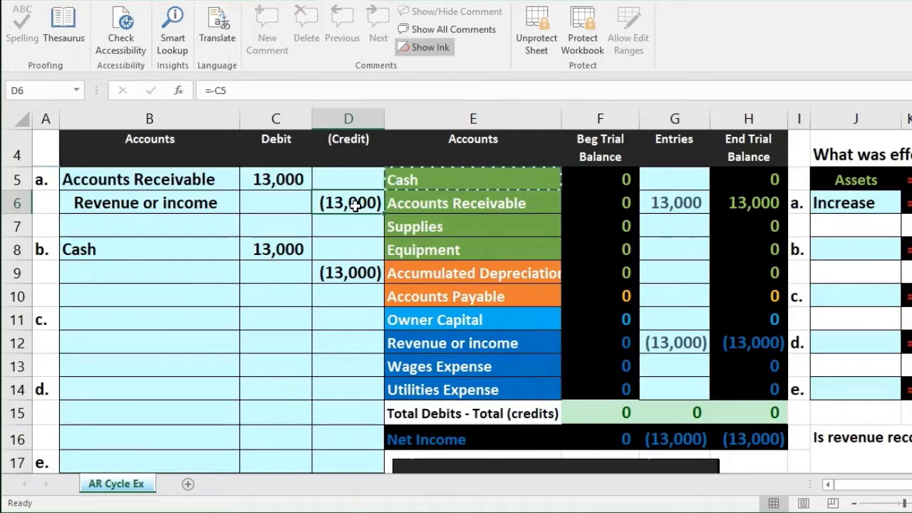
{"action": "left_click", "coordinate": [511, 207]}
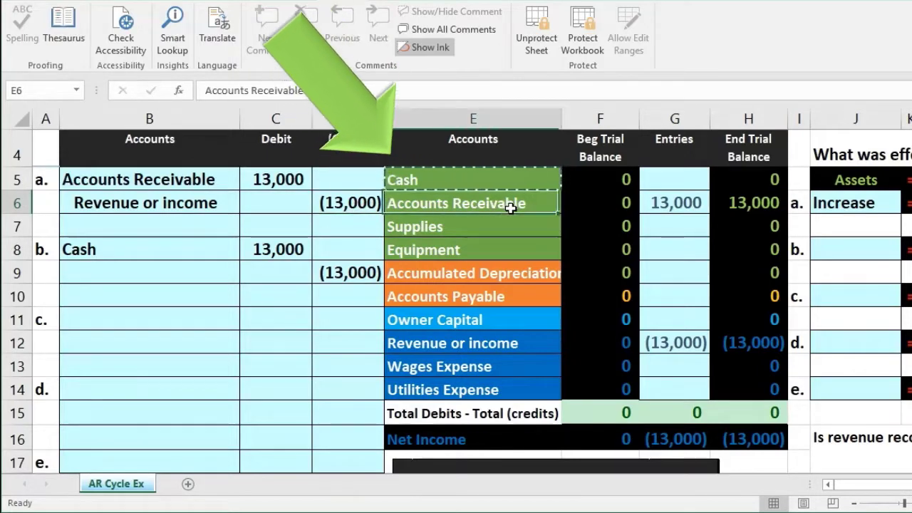
{"action": "left_click", "coordinate": [742, 210]}
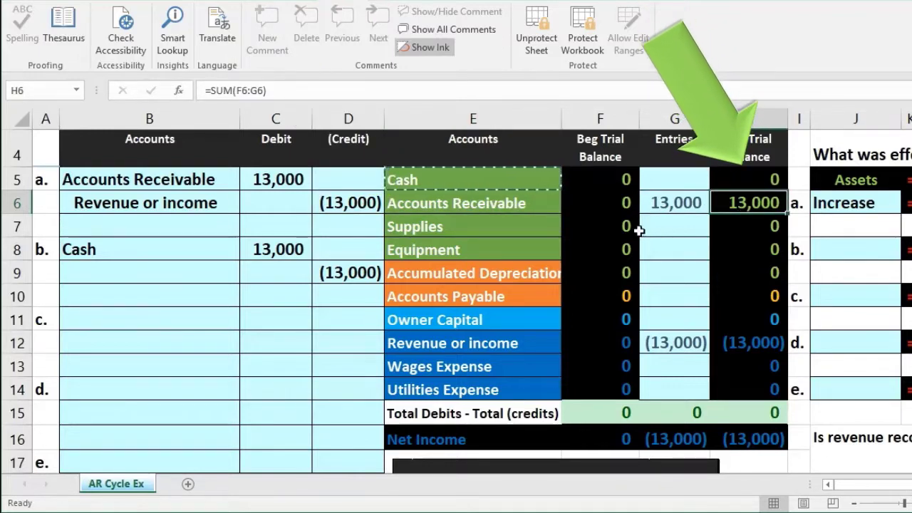
{"action": "left_click", "coordinate": [503, 207]}
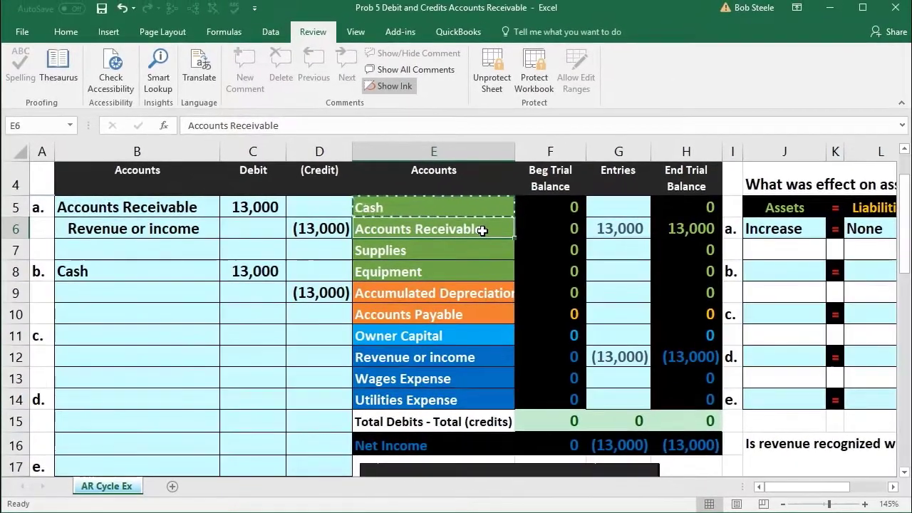
{"action": "left_click", "coordinate": [666, 233]}
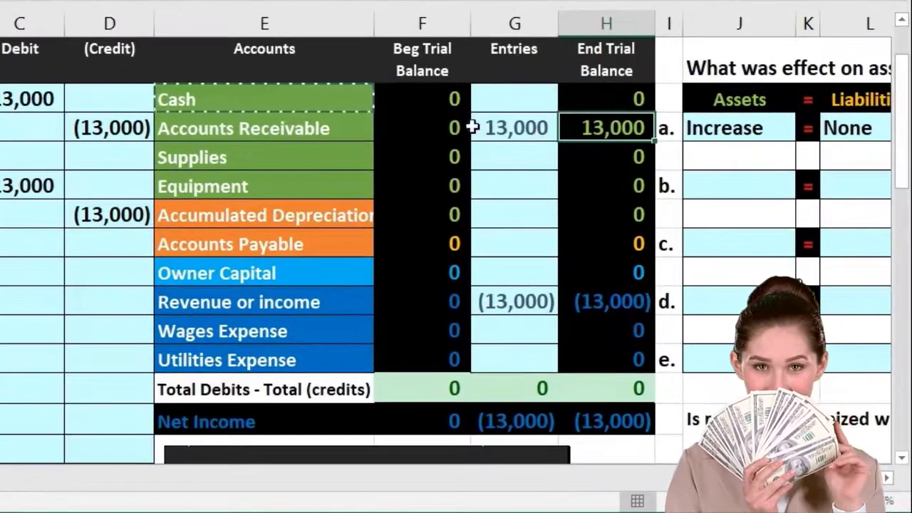
Copy the Accounts Receivable account name as values into cell B9 and indent it as entry b's credit account.
{"action": "left_click", "coordinate": [306, 129]}
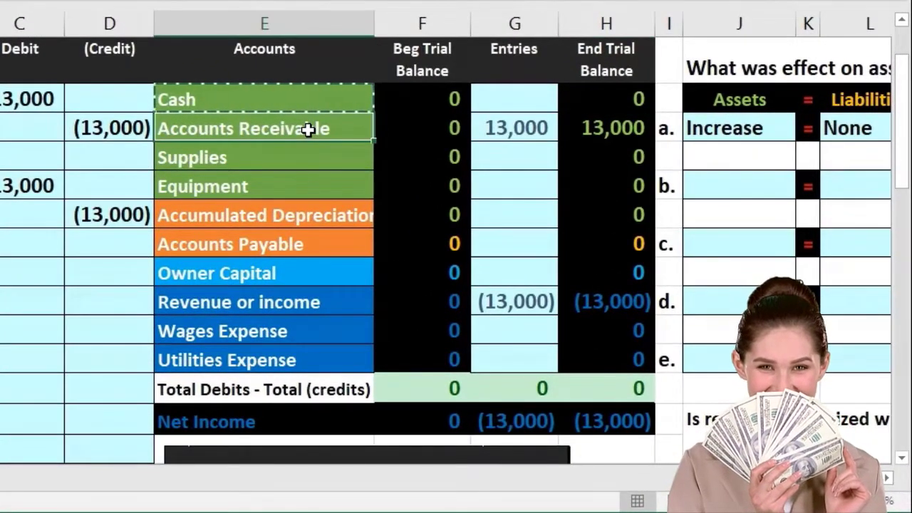
{"action": "right_click", "coordinate": [307, 130]}
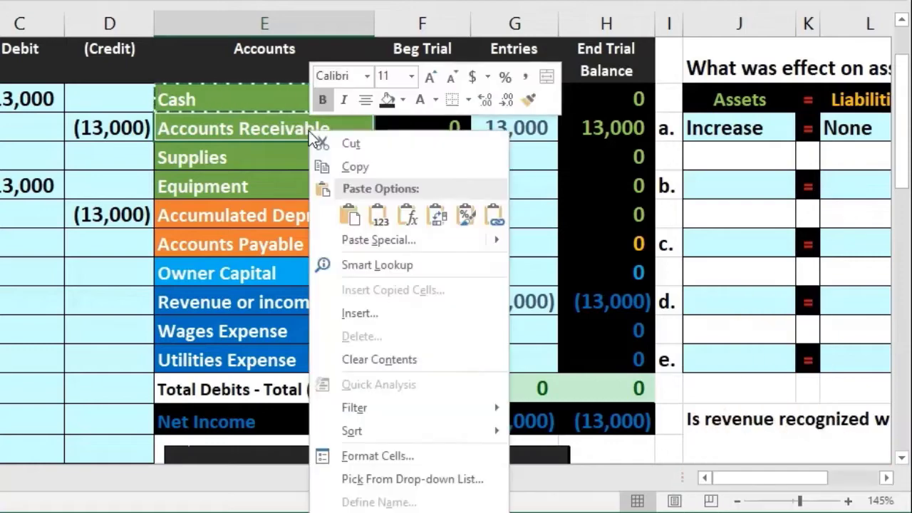
{"action": "left_click", "coordinate": [317, 144]}
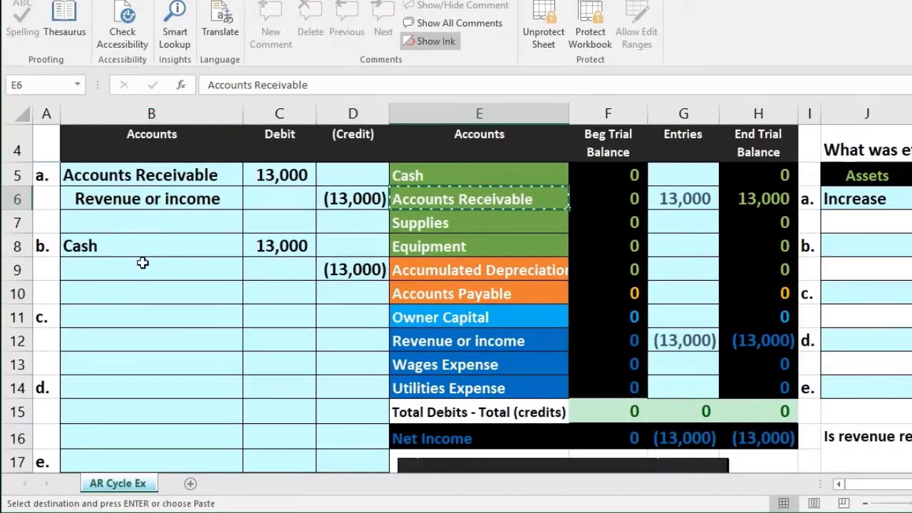
{"action": "left_click", "coordinate": [139, 271]}
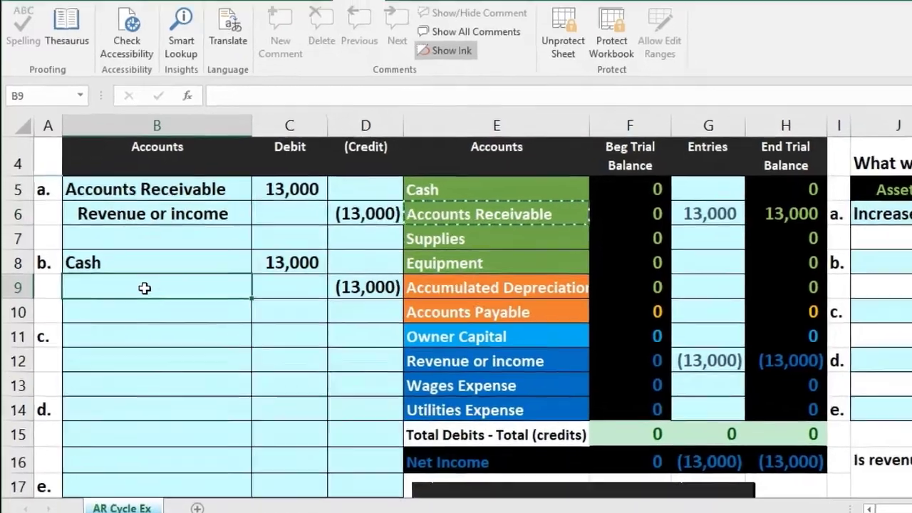
{"action": "right_click", "coordinate": [139, 271]}
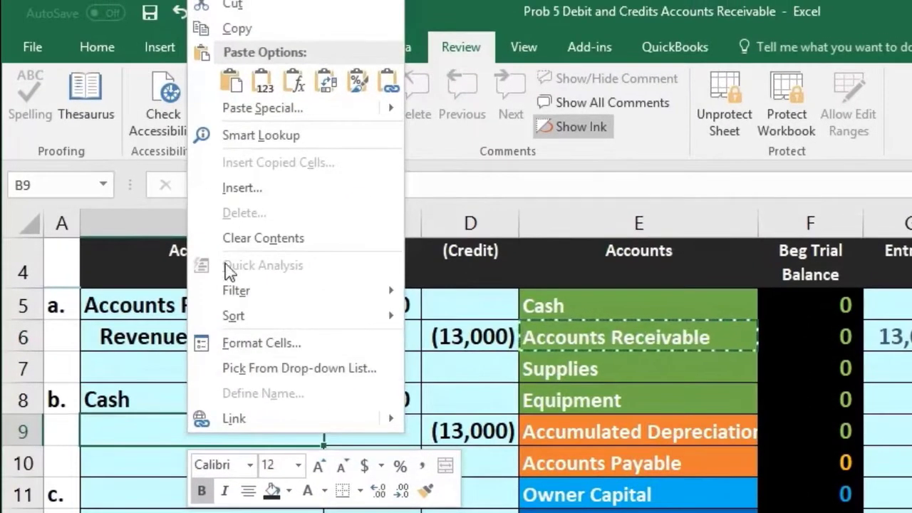
{"action": "left_click", "coordinate": [270, 81]}
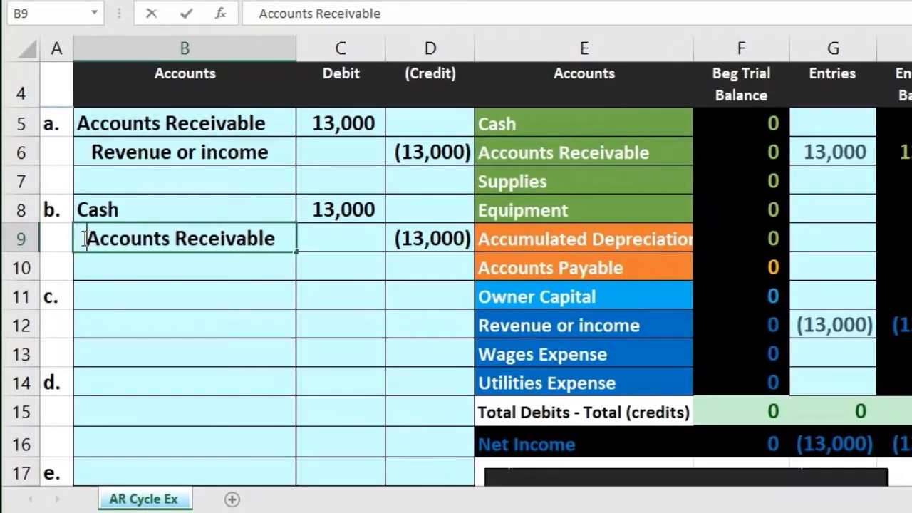
{"action": "key", "text": "Return"}
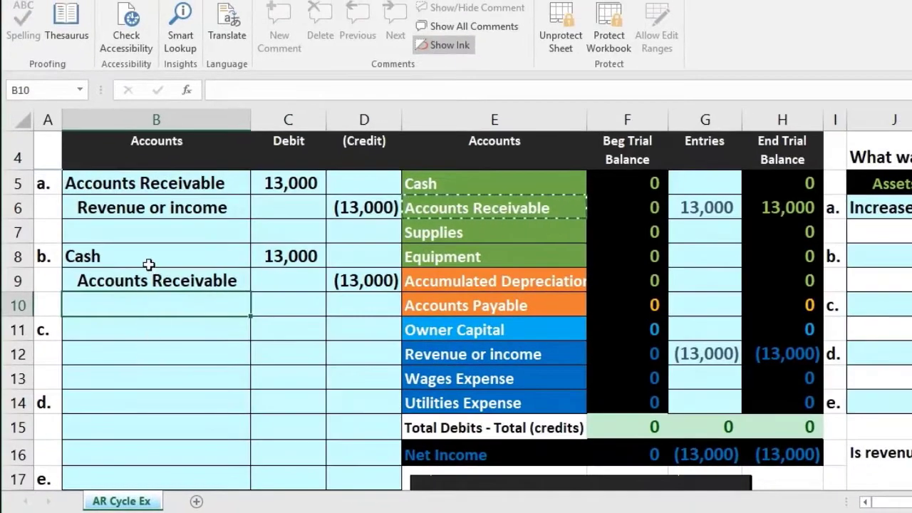
Post entry b's debit to the Cash line of the trial balance with =C8 in cell G5.
{"action": "left_click_drag", "start_coordinate": [129, 253], "coordinate": [268, 256]}
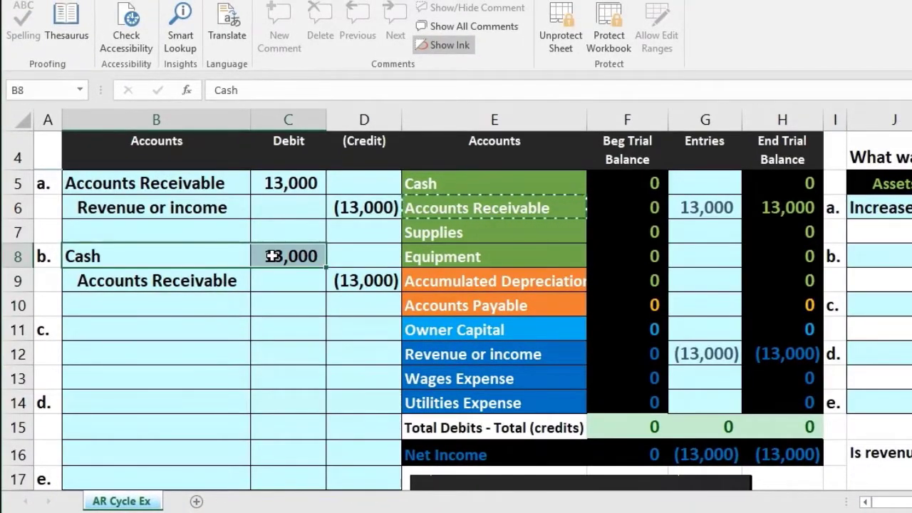
{"action": "left_click", "coordinate": [562, 181]}
{"action": "left_click", "coordinate": [692, 182]}
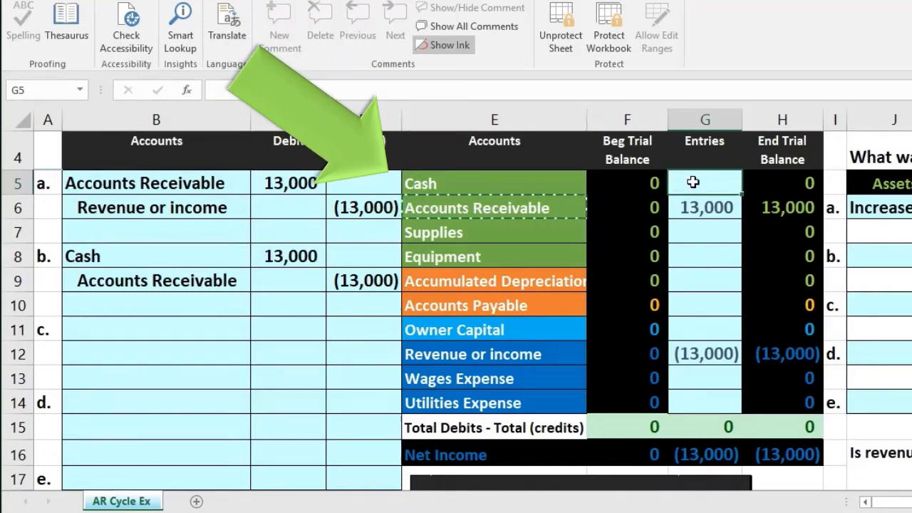
{"action": "type", "text": "="}
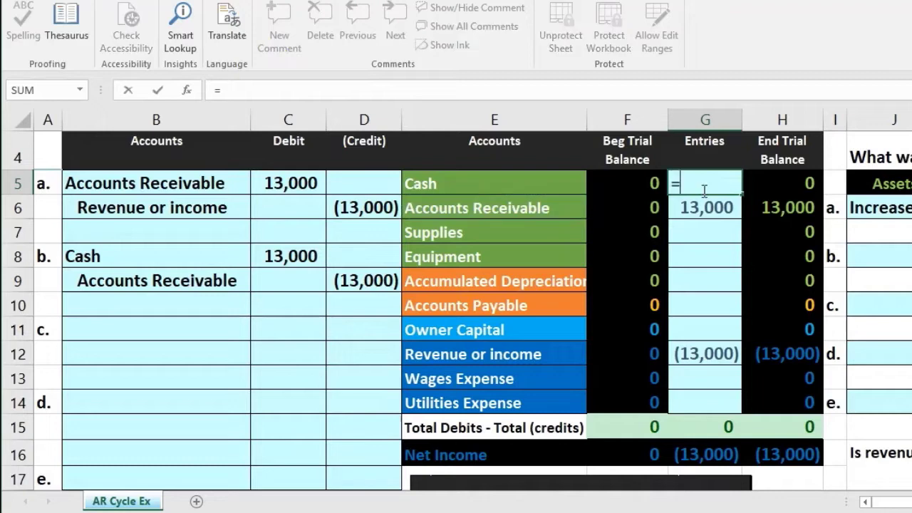
{"action": "left_click", "coordinate": [288, 257]}
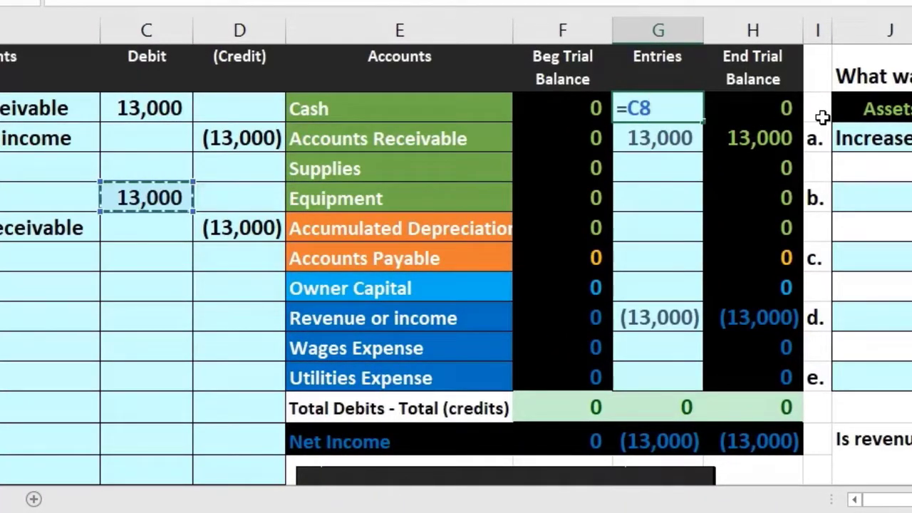
{"action": "key", "text": "Return"}
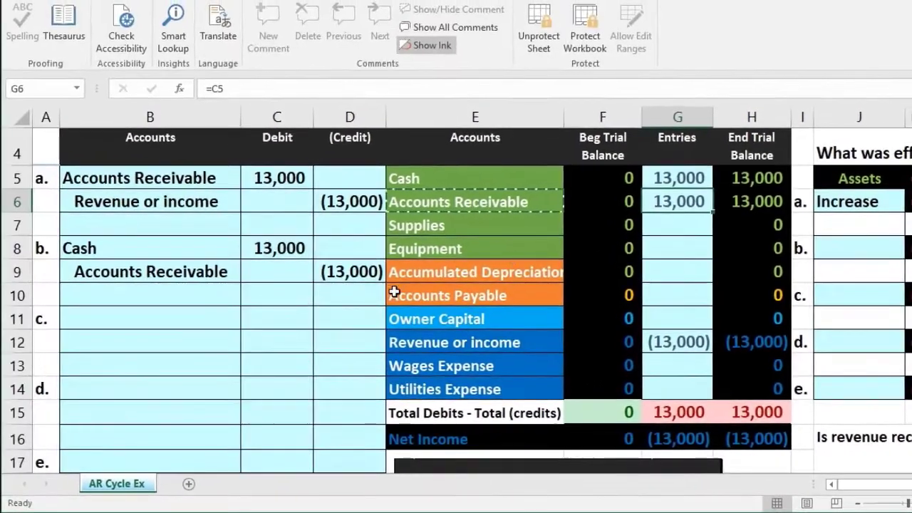
Post entry b's credit to the Accounts Receivable line by extending the formula in cell G6 to =C5+D9.
{"action": "left_click_drag", "start_coordinate": [195, 273], "coordinate": [314, 277]}
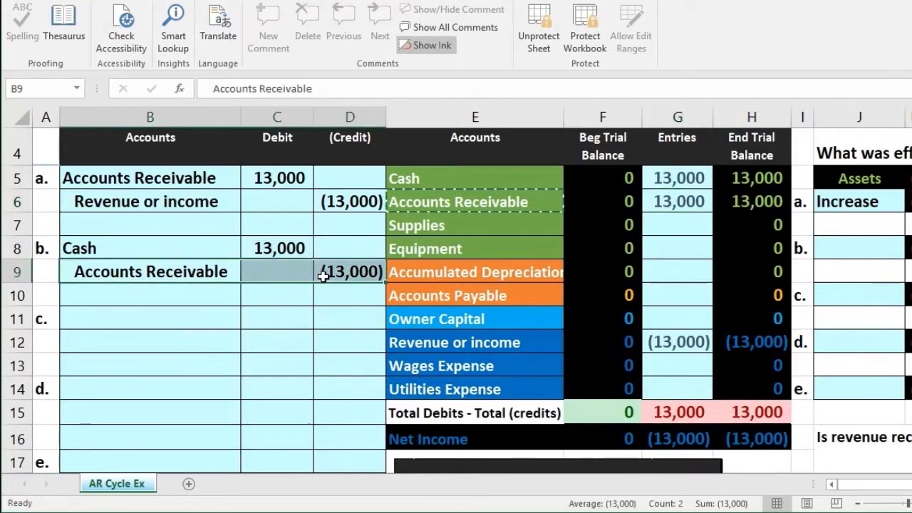
{"action": "left_click", "coordinate": [424, 205]}
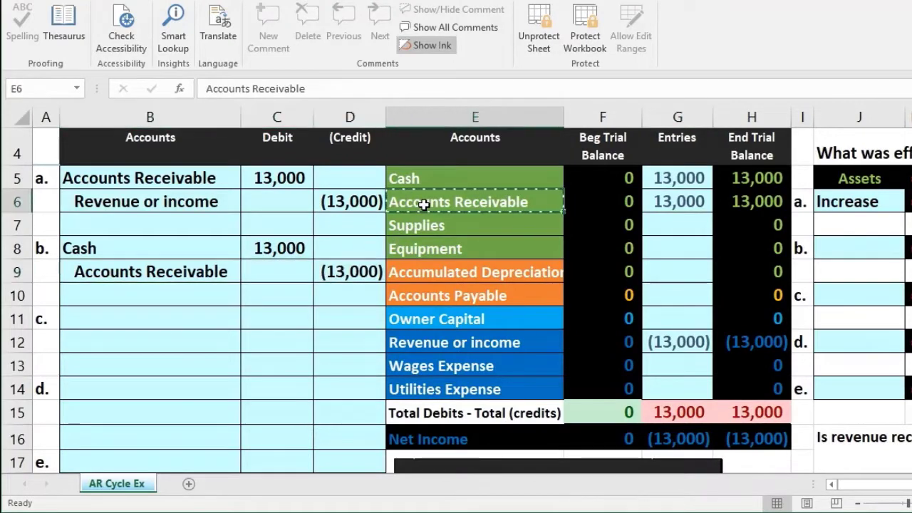
{"action": "left_click", "coordinate": [673, 201]}
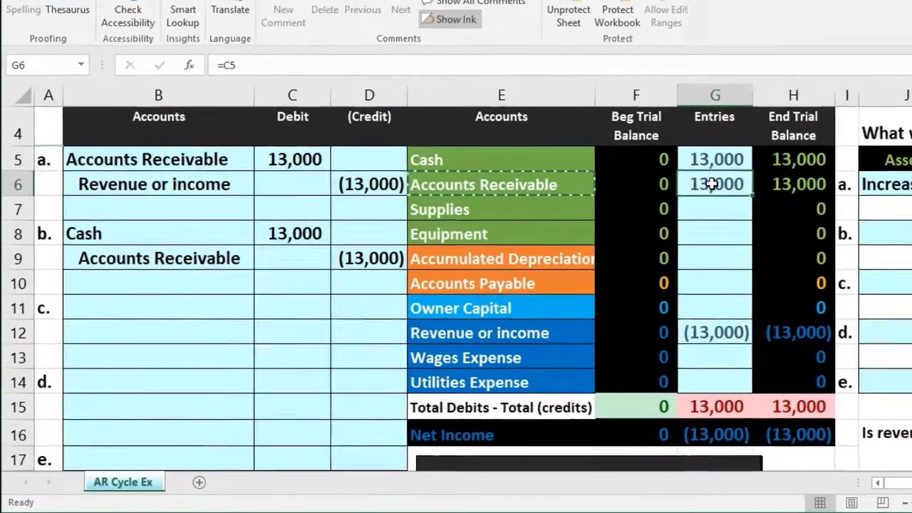
{"action": "double_click", "coordinate": [659, 202]}
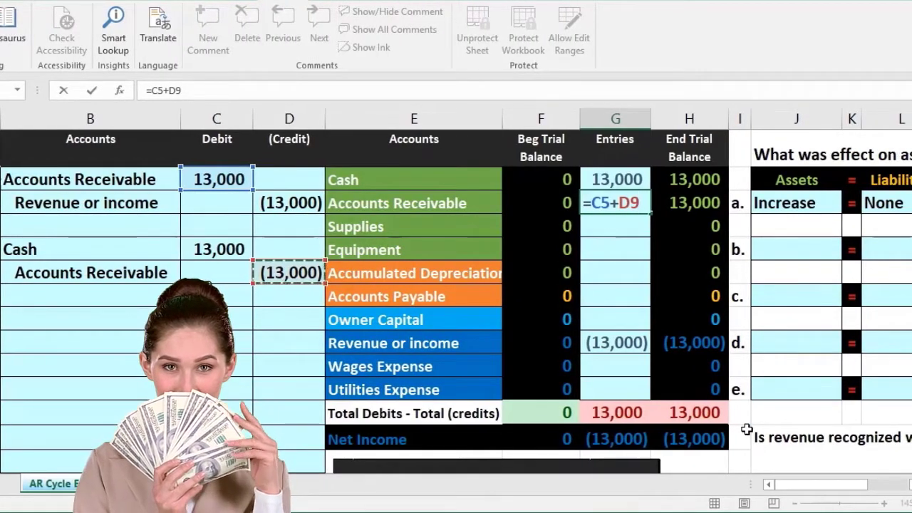
{"action": "key", "text": "Return"}
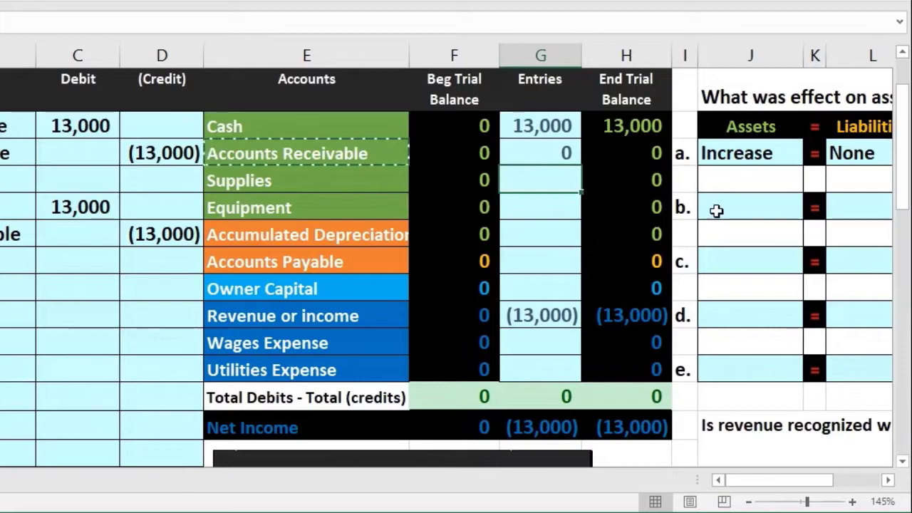
Review the ending Cash and Accounts Receivable balances and set the effect of transaction b on Assets to None.
{"action": "left_click", "coordinate": [732, 208]}
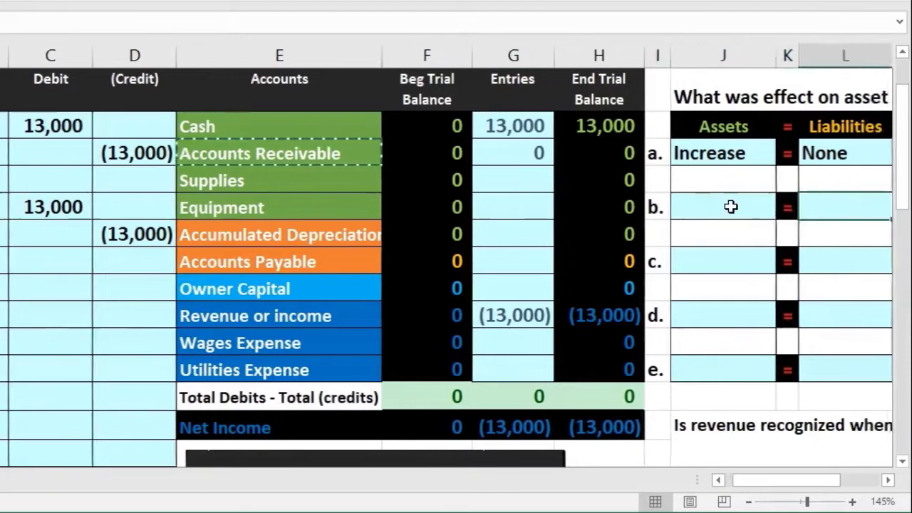
{"action": "key", "text": "Right"}
{"action": "key", "text": "Right"}
{"action": "key", "text": "Right"}
{"action": "key", "text": "Right"}
{"action": "key", "text": "Right"}
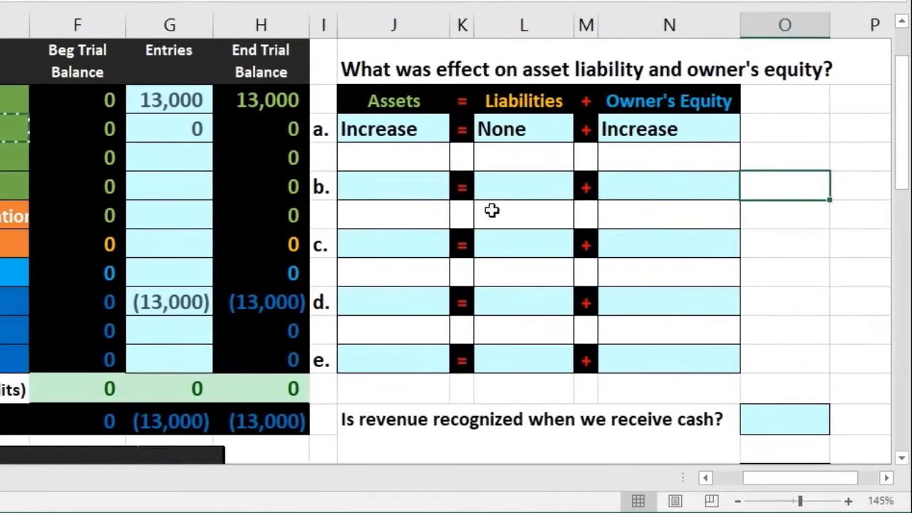
{"action": "left_click", "coordinate": [413, 198]}
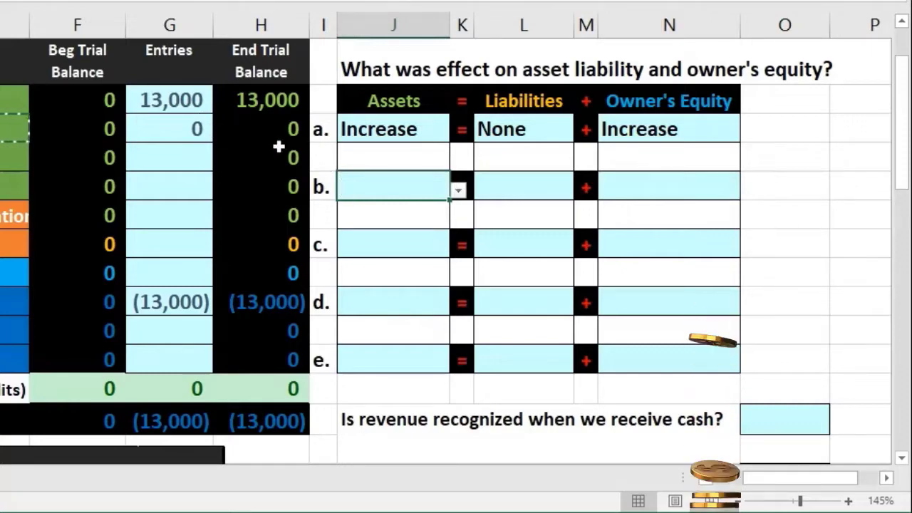
{"action": "left_click", "coordinate": [460, 191]}
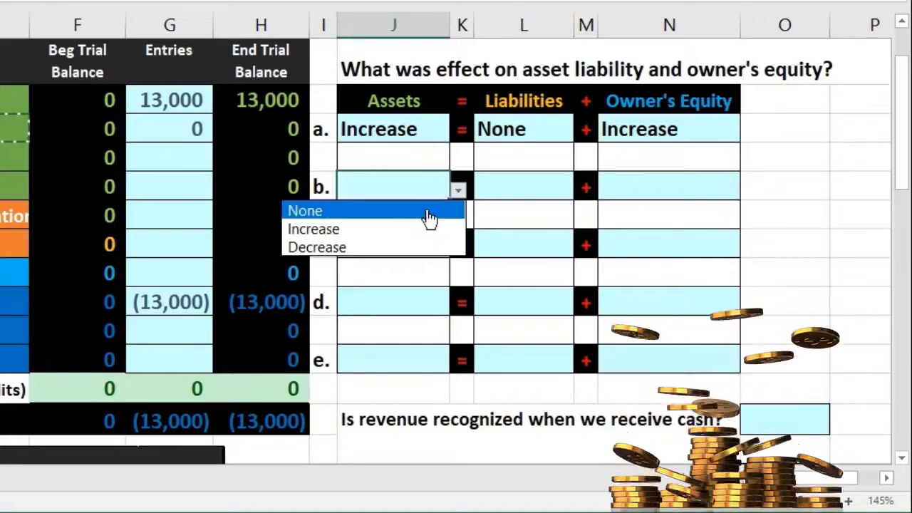
{"action": "left_click", "coordinate": [428, 212]}
Set the effects of transaction b on Liabilities and Owner's Equity to None.
{"action": "left_click", "coordinate": [552, 199]}
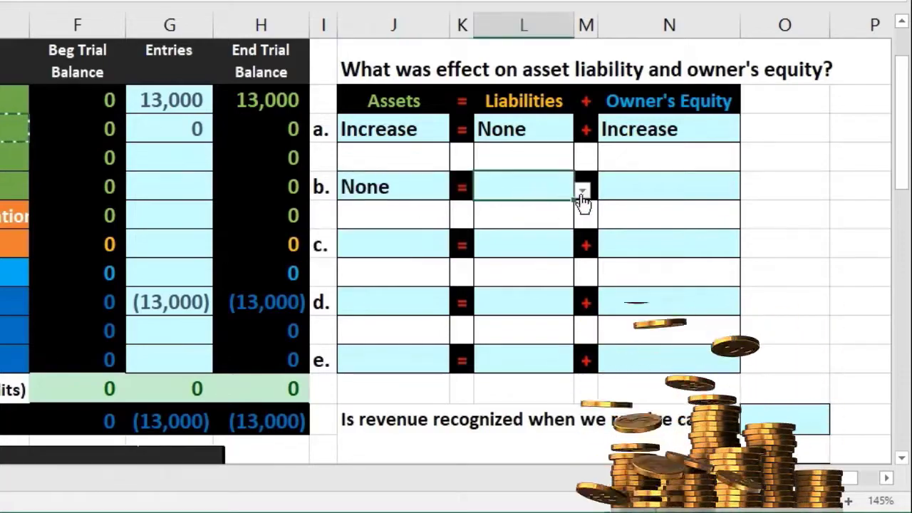
{"action": "left_click", "coordinate": [581, 190]}
{"action": "left_click", "coordinate": [438, 210]}
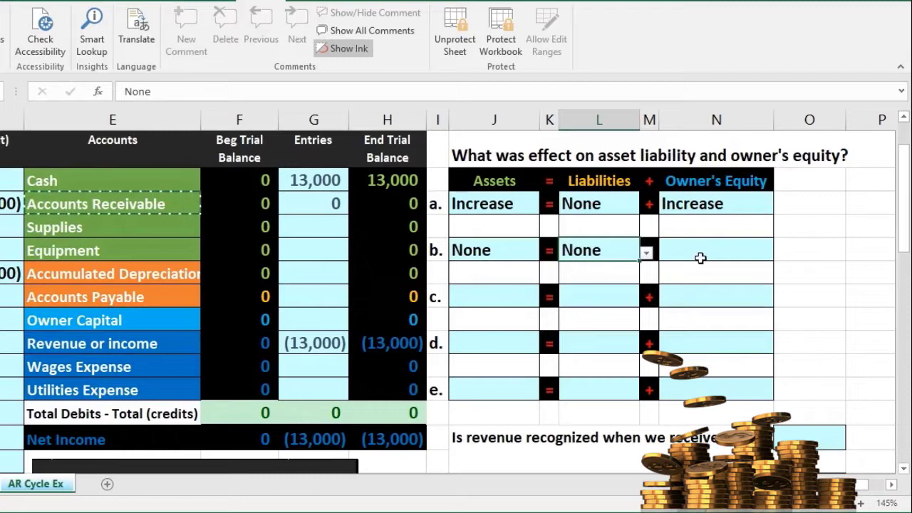
{"action": "left_click", "coordinate": [700, 256]}
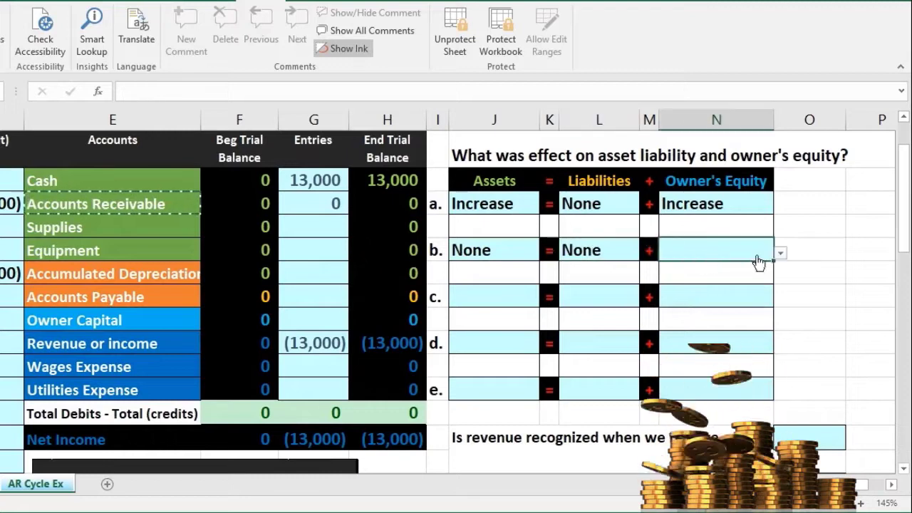
{"action": "left_click", "coordinate": [780, 253]}
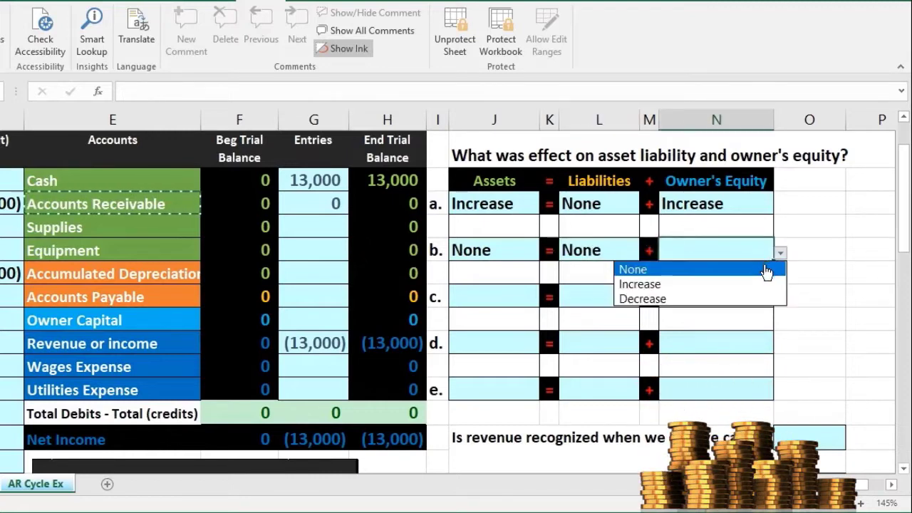
{"action": "left_click", "coordinate": [766, 270]}
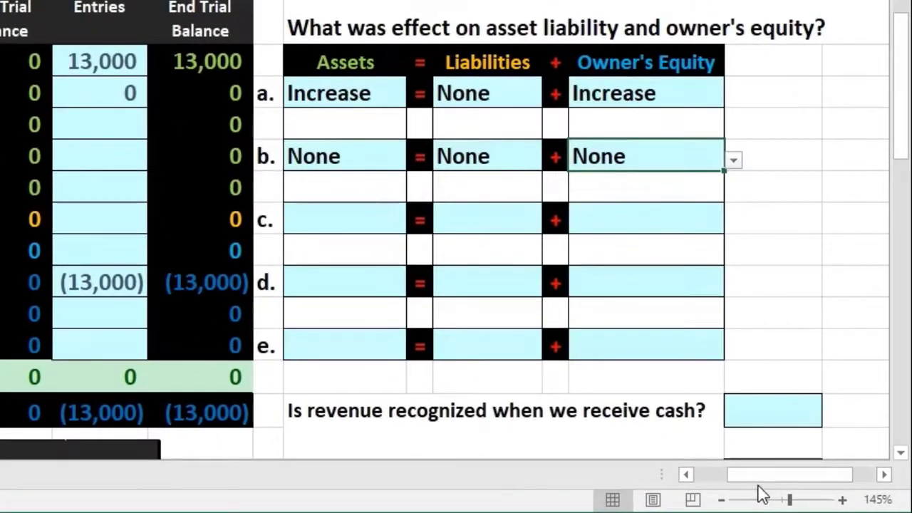
Examine journal entries a and b together with the posted Cash amount to compare invoicing the client with collecting the cash.
{"action": "left_click_drag", "start_coordinate": [797, 485], "coordinate": [698, 484]}
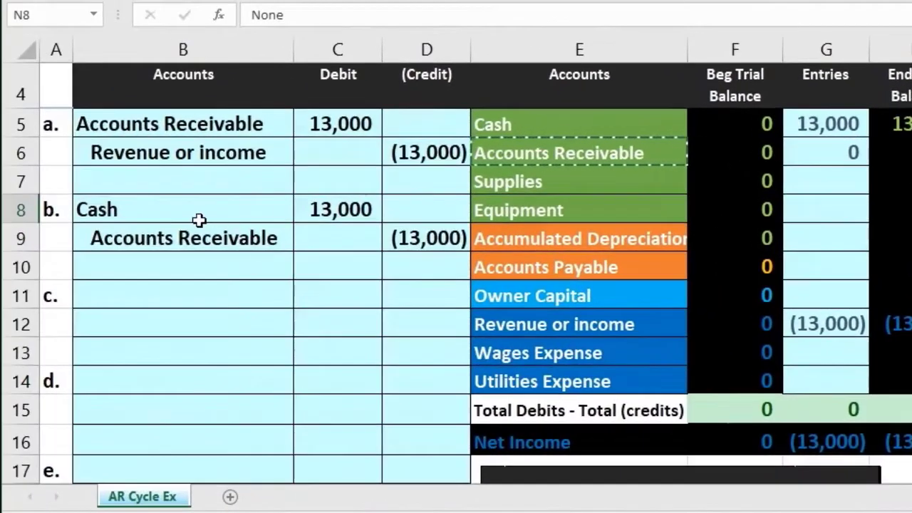
{"action": "left_click", "coordinate": [187, 208]}
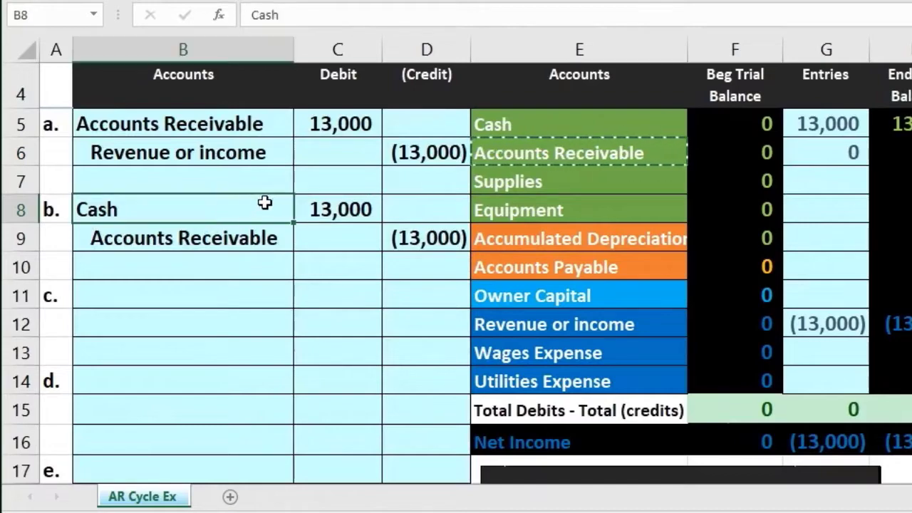
{"action": "left_click_drag", "start_coordinate": [255, 238], "coordinate": [403, 251]}
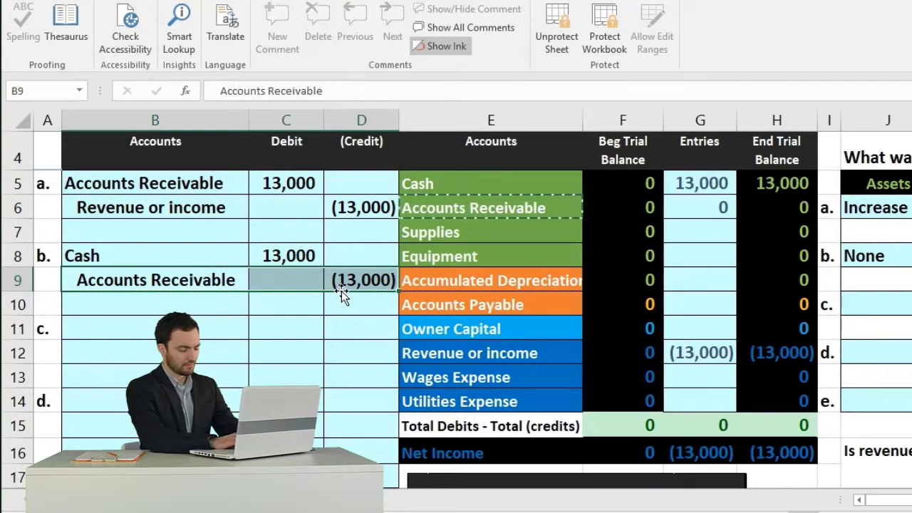
{"action": "left_click", "coordinate": [685, 184]}
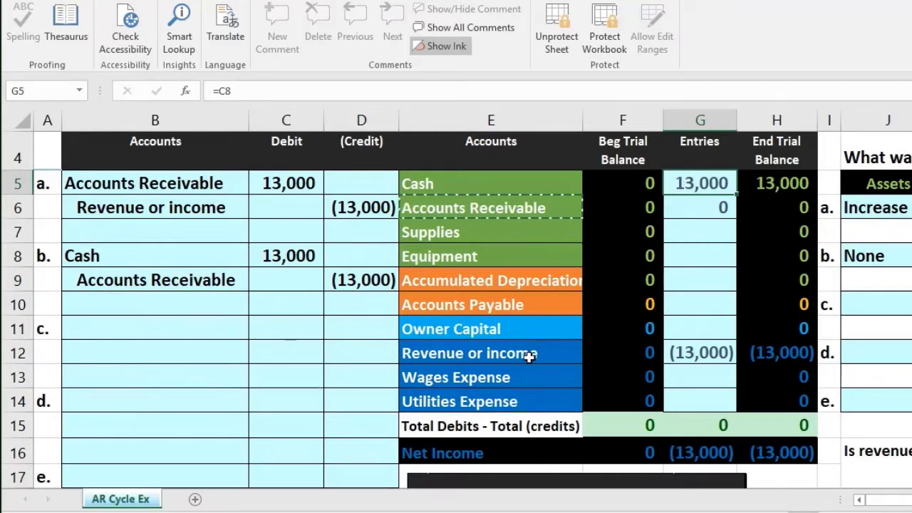
{"action": "left_click_drag", "start_coordinate": [191, 265], "coordinate": [326, 280]}
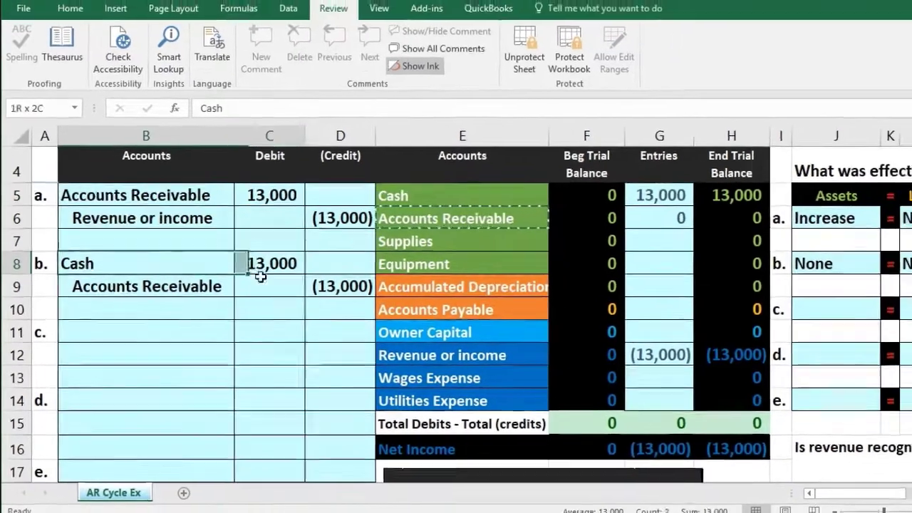
{"action": "left_click_drag", "start_coordinate": [181, 209], "coordinate": [288, 235]}
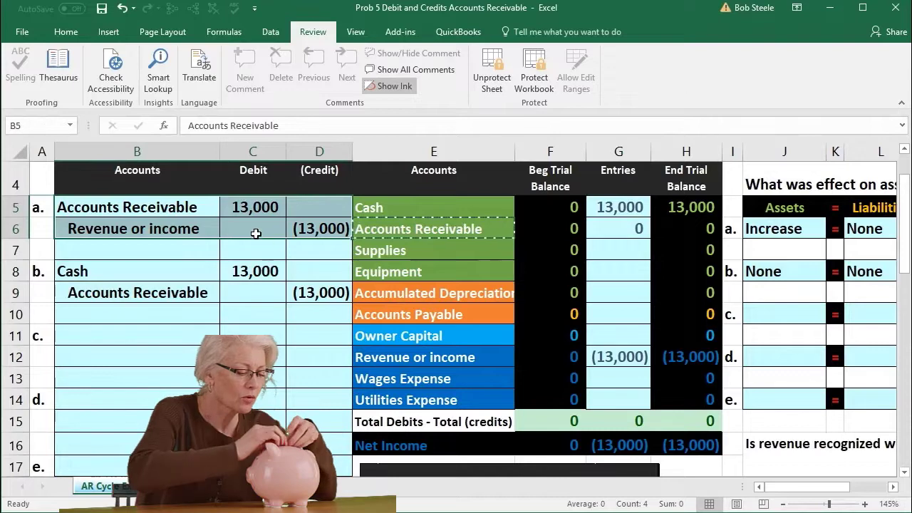
{"action": "left_click_drag", "start_coordinate": [204, 270], "coordinate": [294, 293]}
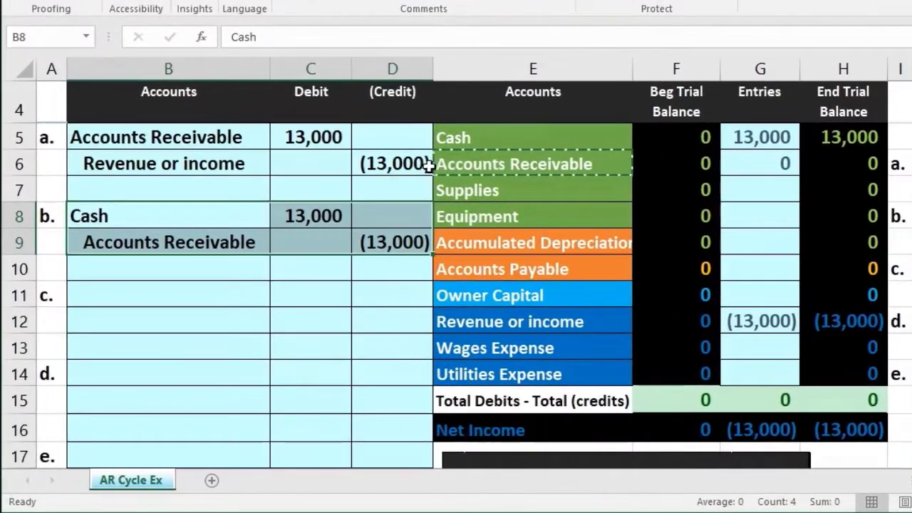
{"action": "left_click", "coordinate": [335, 229]}
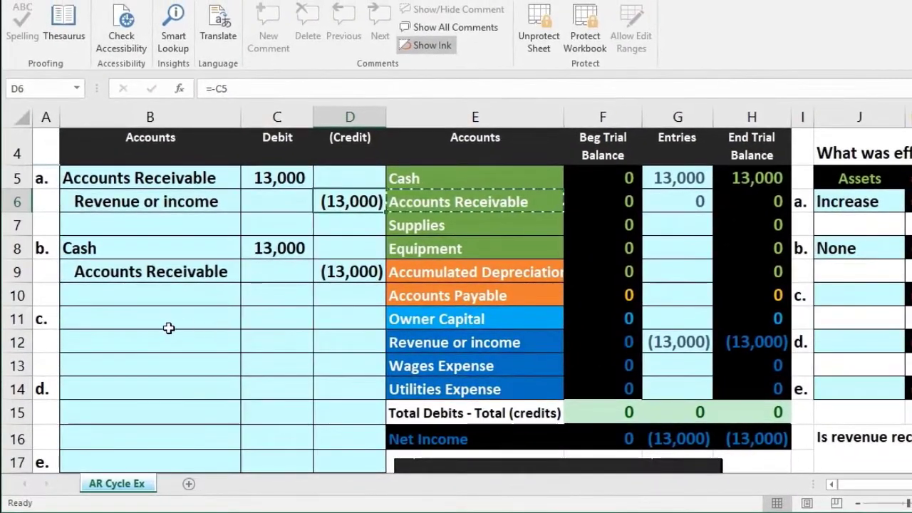
Check activity c and copy the Accounts Receivable name from the trial balance into cell B11, pasting values only.
{"action": "left_click", "coordinate": [170, 295]}
{"action": "scroll", "coordinate": [152, 318], "scroll_direction": "down", "scroll_amount": 3}
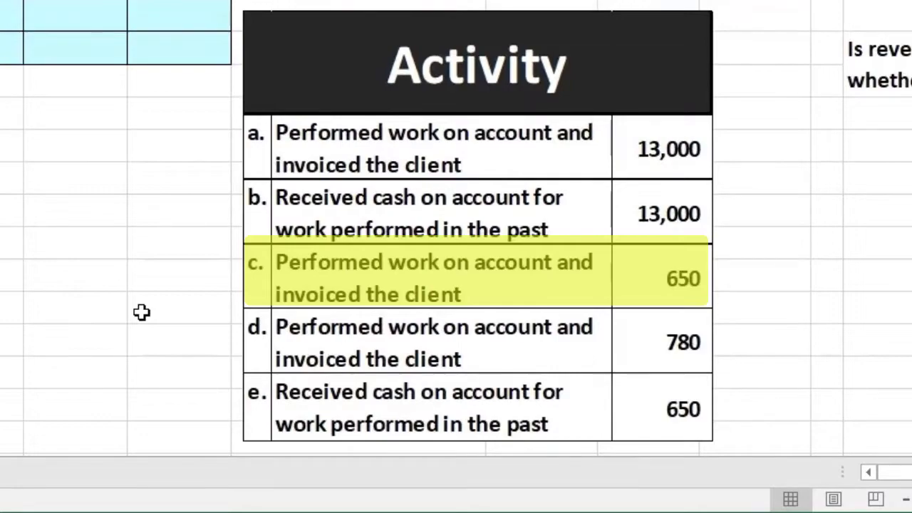
{"action": "scroll", "coordinate": [141, 312], "scroll_direction": "up", "scroll_amount": 3}
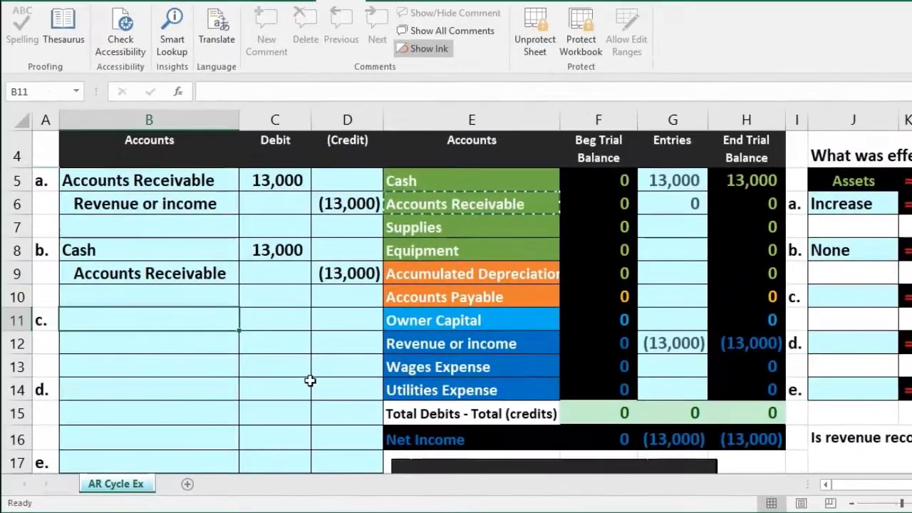
{"action": "left_click", "coordinate": [408, 178]}
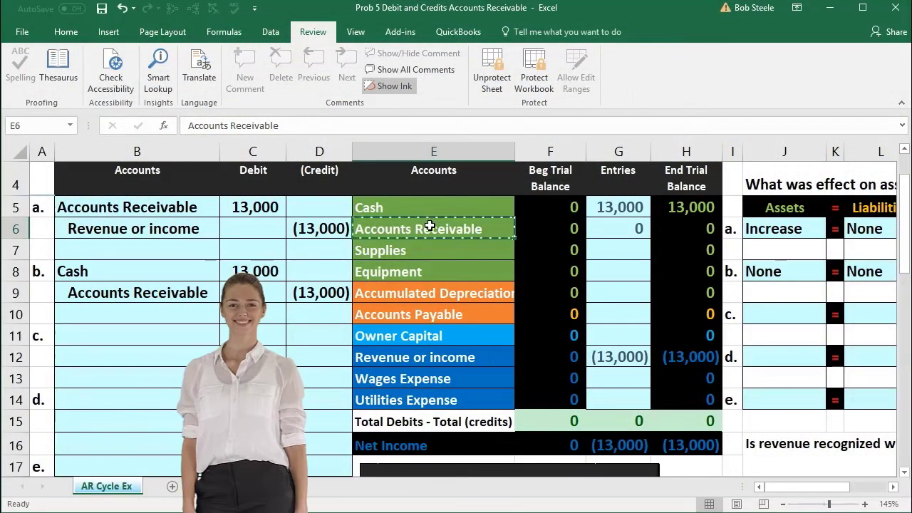
{"action": "left_click_drag", "start_coordinate": [429, 225], "coordinate": [670, 221]}
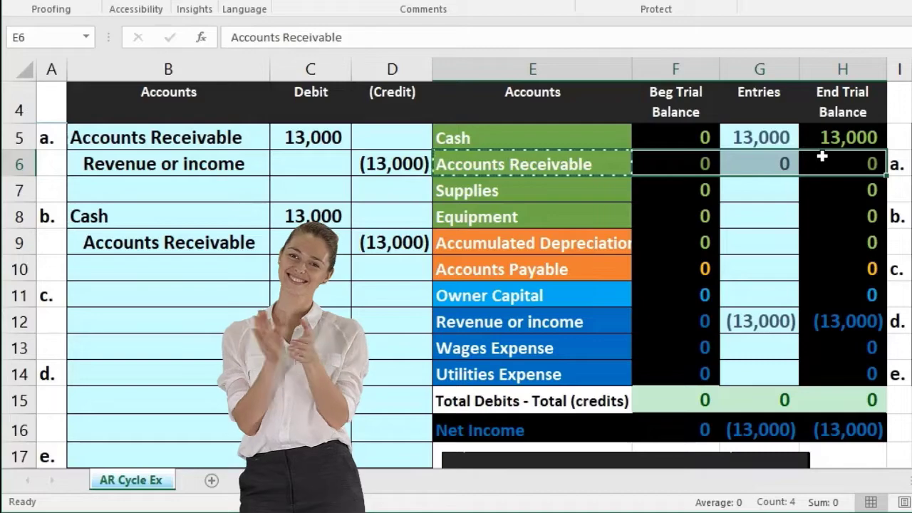
{"action": "left_click", "coordinate": [534, 163]}
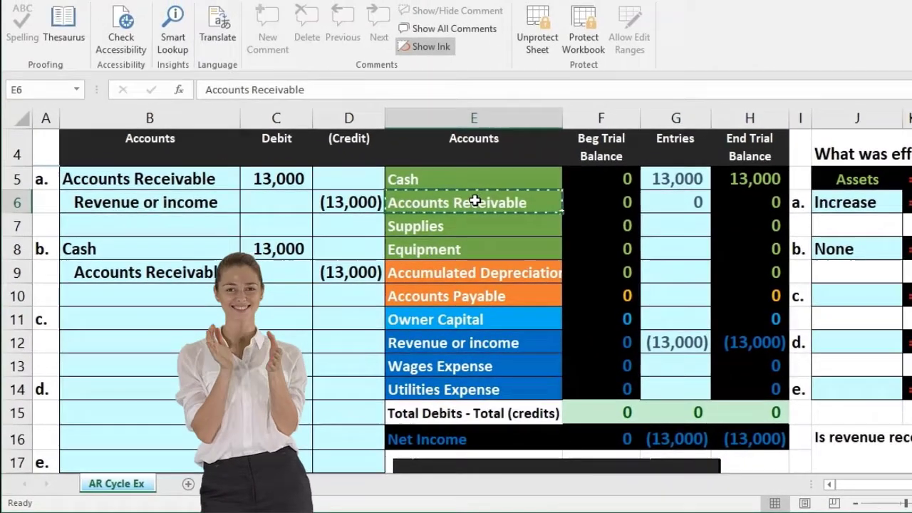
{"action": "right_click", "coordinate": [533, 164]}
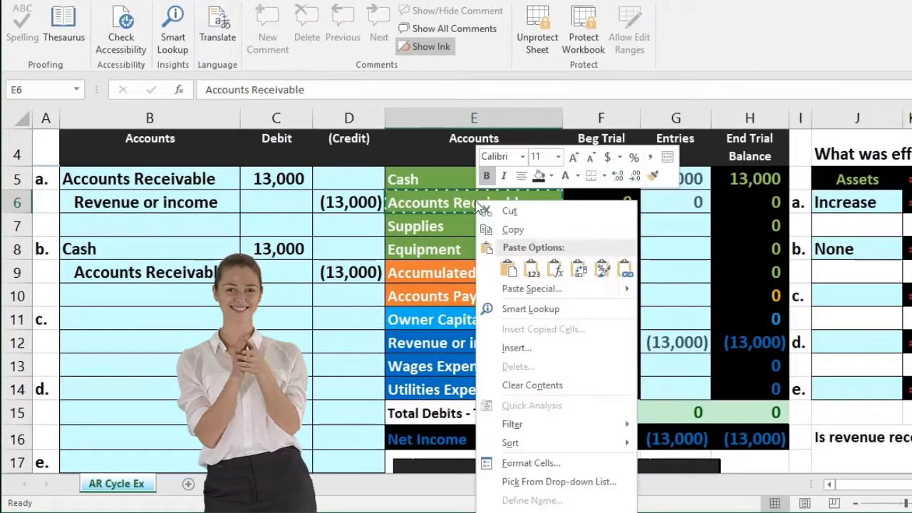
{"action": "left_click", "coordinate": [489, 229]}
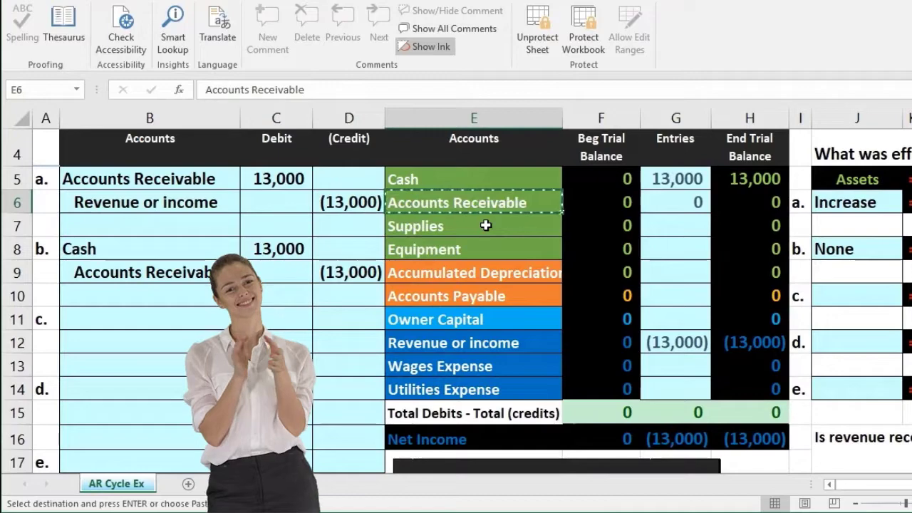
{"action": "left_click", "coordinate": [131, 322]}
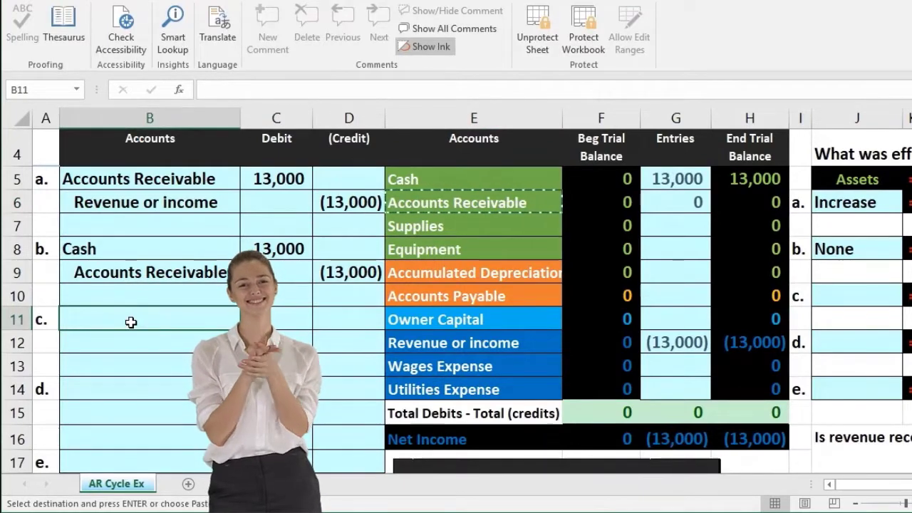
{"action": "right_click", "coordinate": [131, 321]}
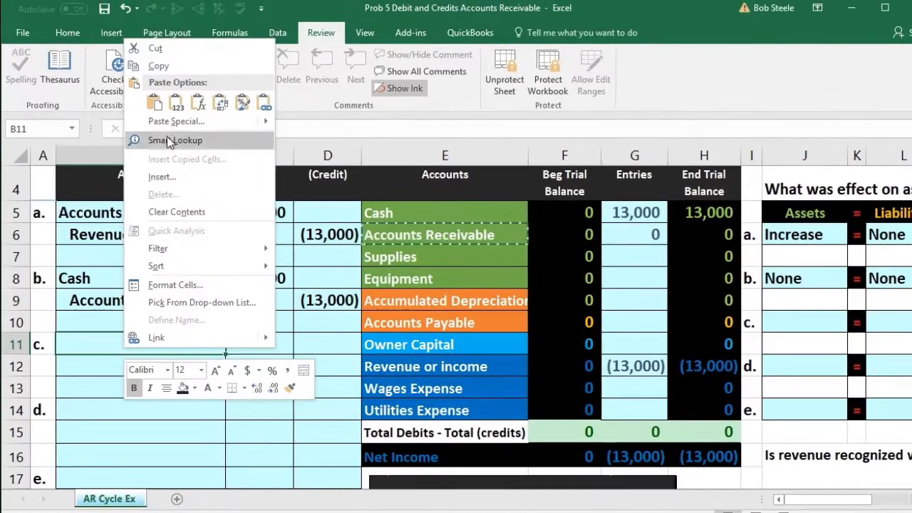
{"action": "left_click", "coordinate": [175, 104]}
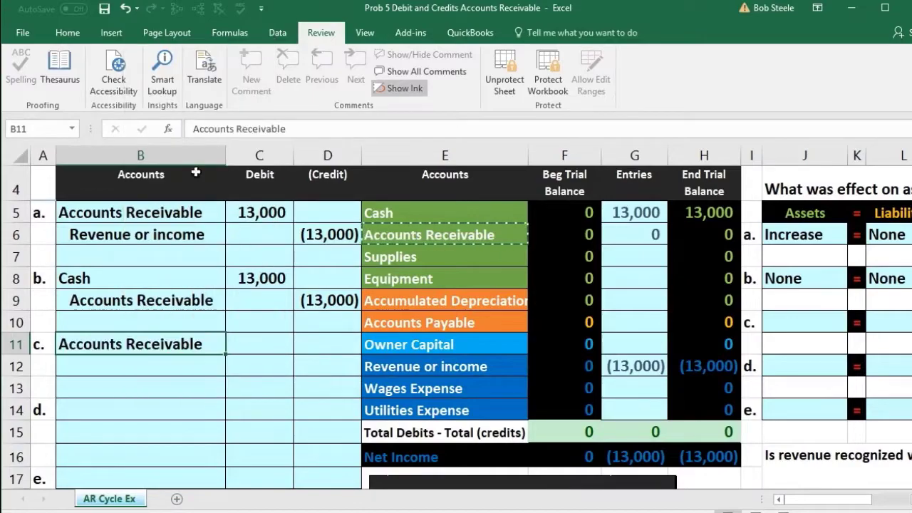
Record entry c's debit of 650 in cell C11 and its credit in cell D12 with the formula -C11.
{"action": "left_click", "coordinate": [254, 341]}
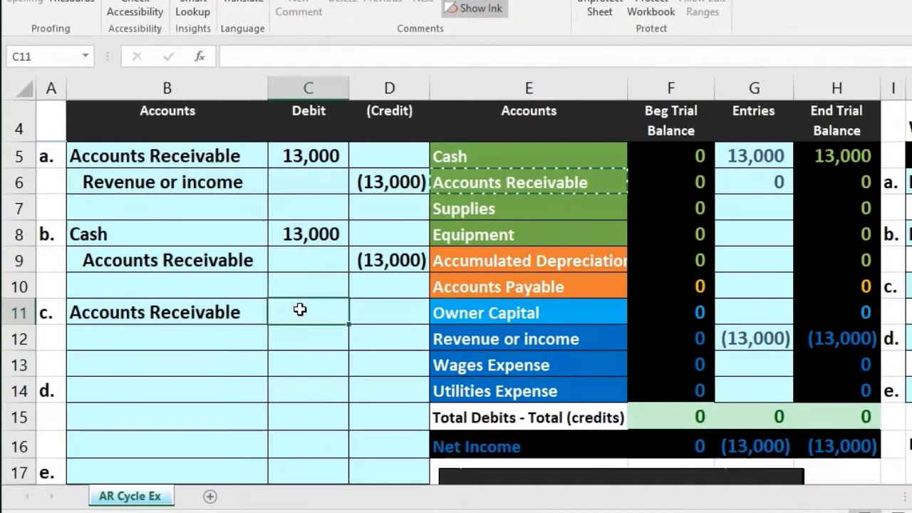
{"action": "scroll", "coordinate": [247, 338], "scroll_direction": "down", "scroll_amount": 4}
{"action": "scroll", "coordinate": [300, 308], "scroll_direction": "up", "scroll_amount": 4}
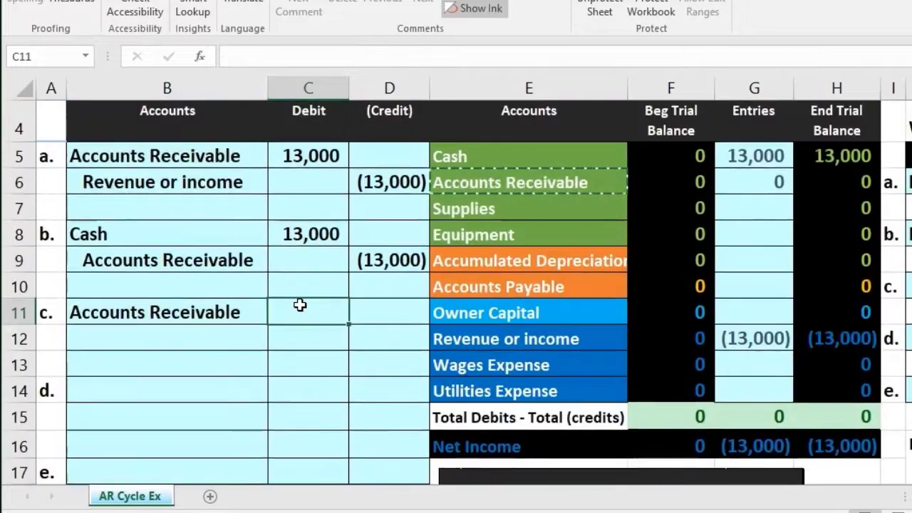
{"action": "type", "text": "650"}
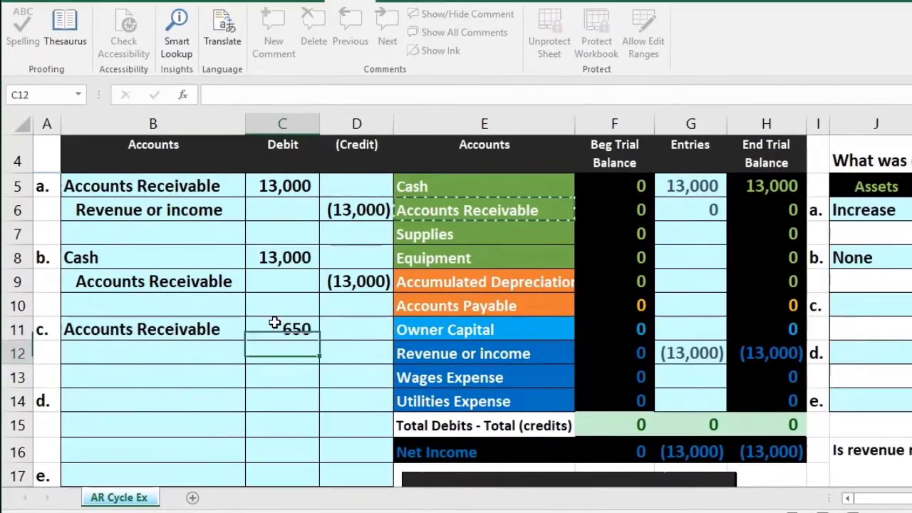
{"action": "key", "text": "Right"}
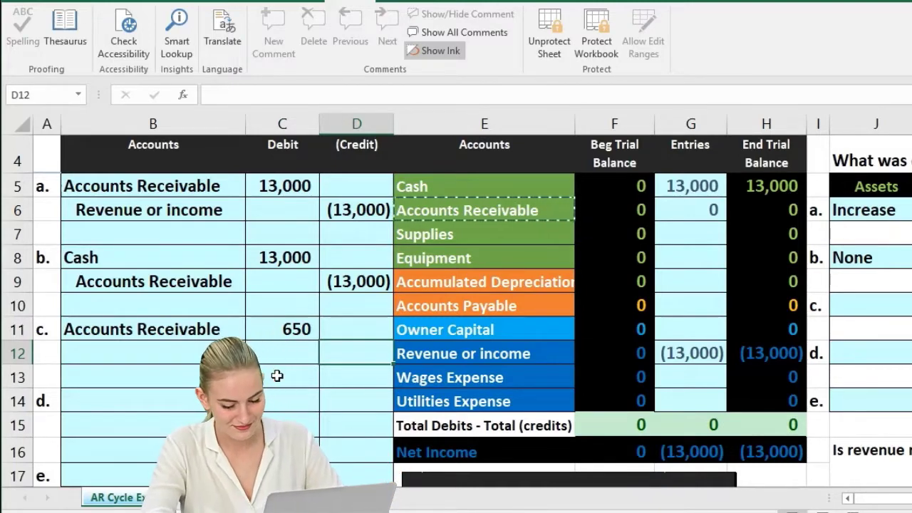
{"action": "type", "text": "-C11"}
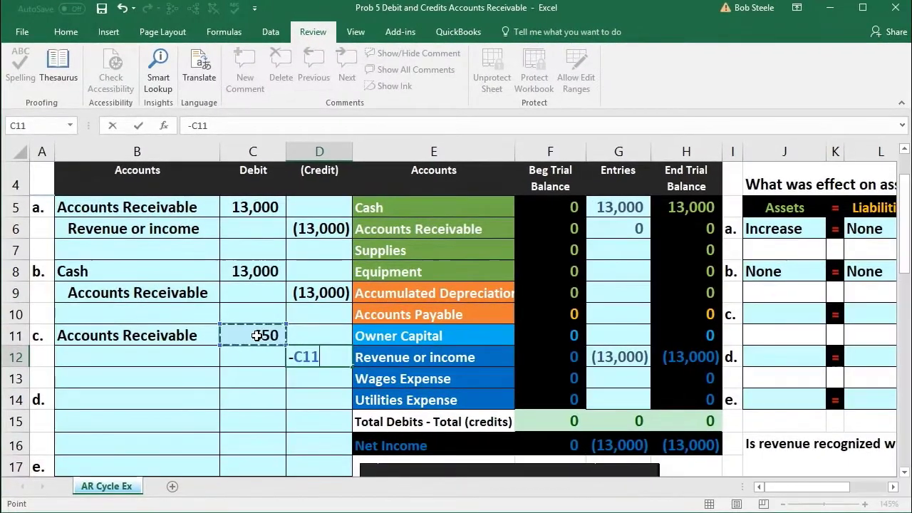
{"action": "key", "text": "Return"}
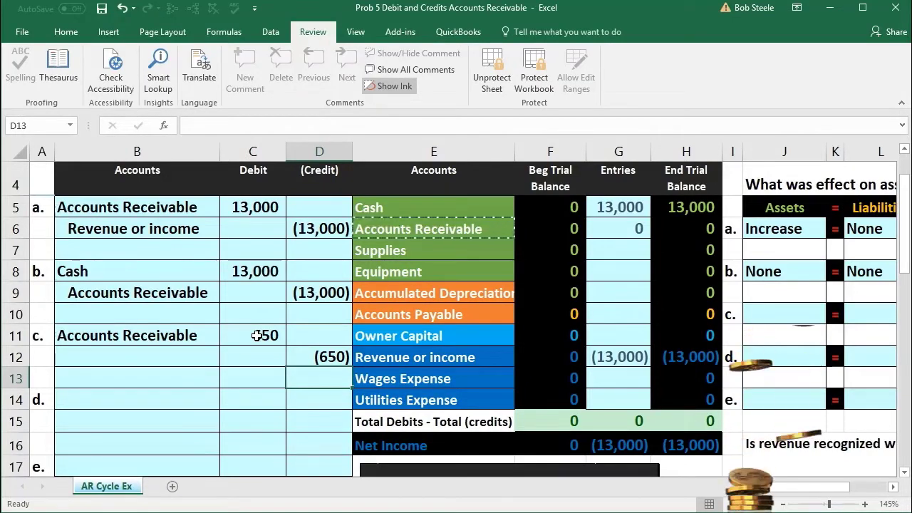
Copy the Revenue or income name from the trial balance into cell B12 as entry c's credit account, pasting values only.
{"action": "left_click", "coordinate": [178, 360]}
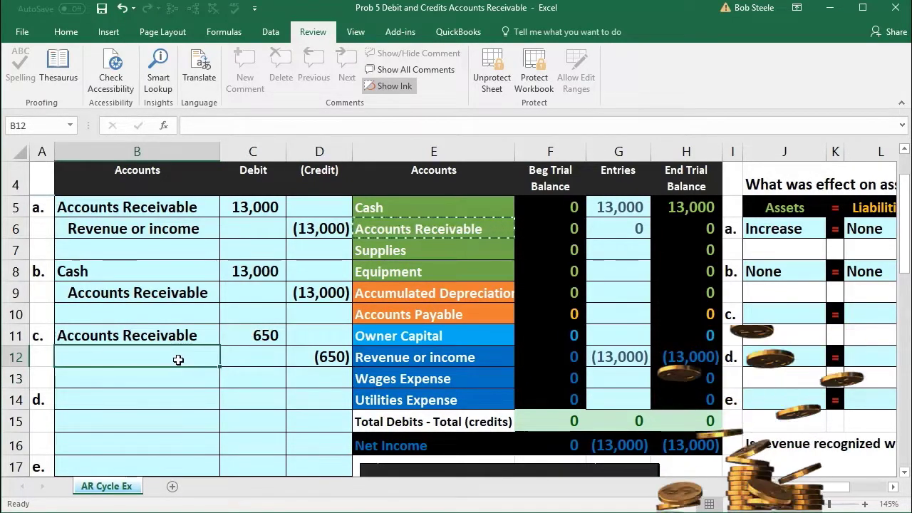
{"action": "left_click", "coordinate": [240, 334]}
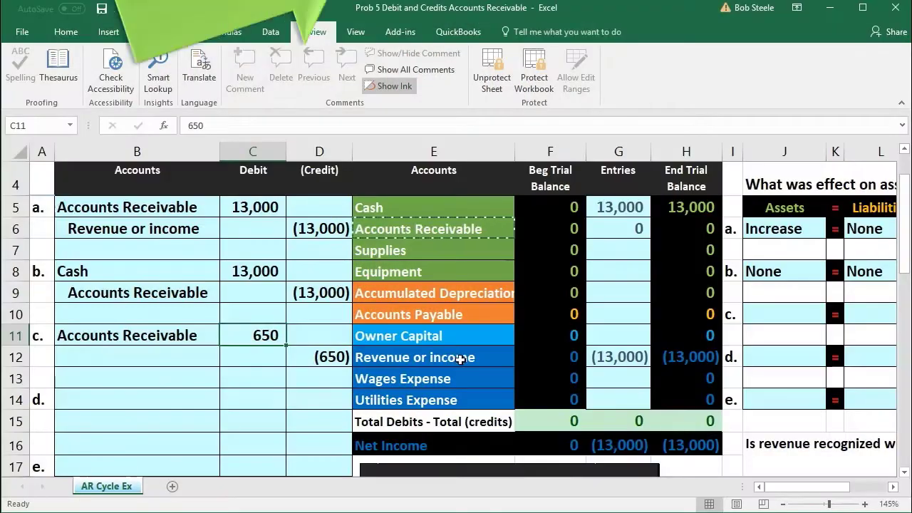
{"action": "left_click", "coordinate": [461, 357]}
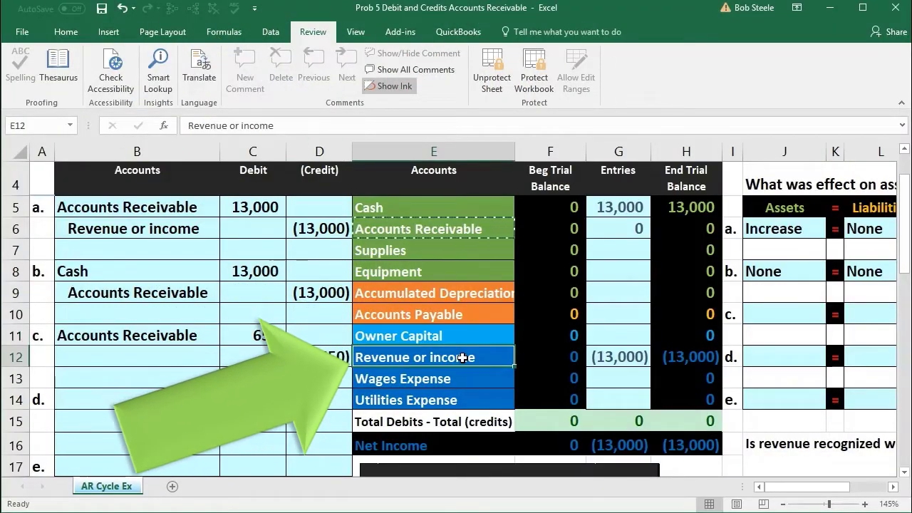
{"action": "right_click", "coordinate": [463, 356]}
{"action": "left_click", "coordinate": [497, 84]}
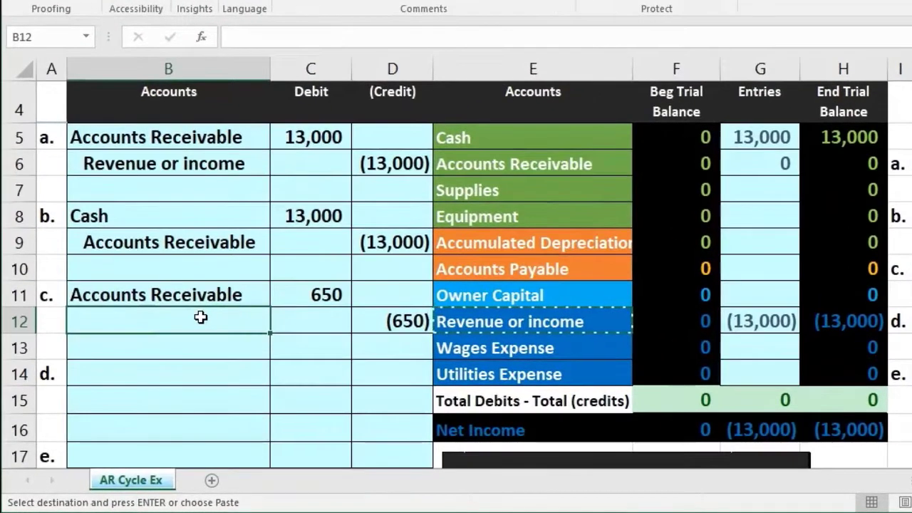
{"action": "right_click", "coordinate": [201, 317]}
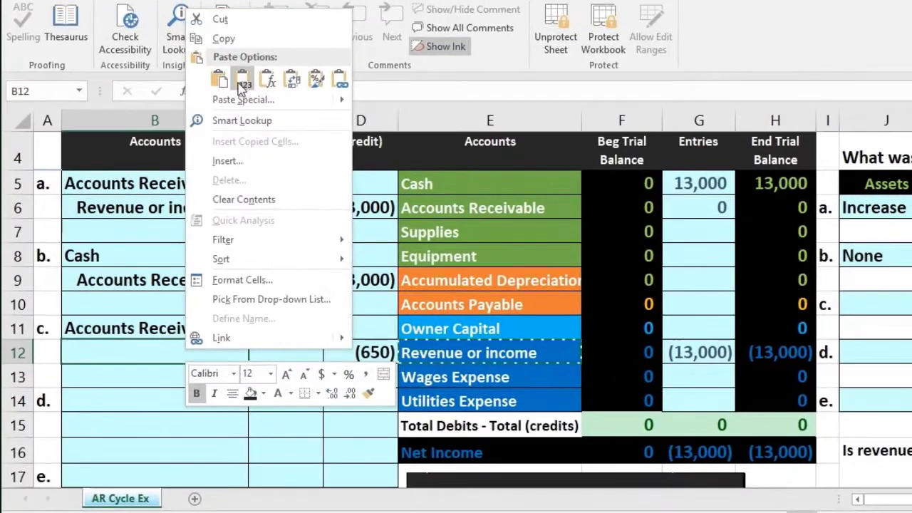
{"action": "left_click", "coordinate": [261, 30]}
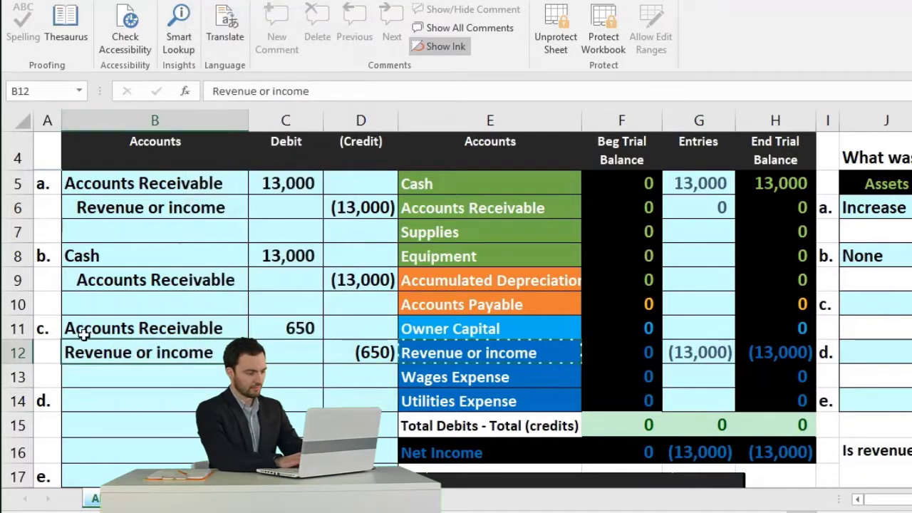
Indent the Revenue or income account name in cell B12 to mark it as entry c's credit line.
{"action": "double_click", "coordinate": [66, 352]}
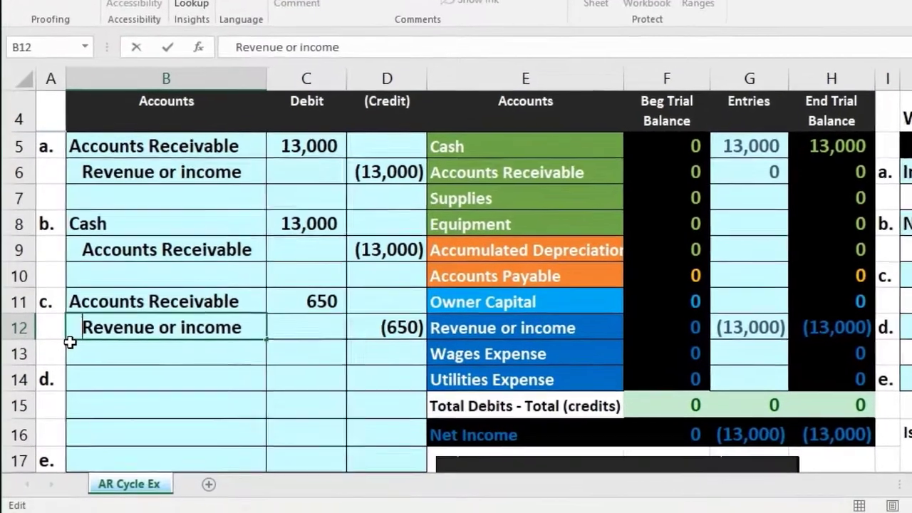
{"action": "key", "text": "Return"}
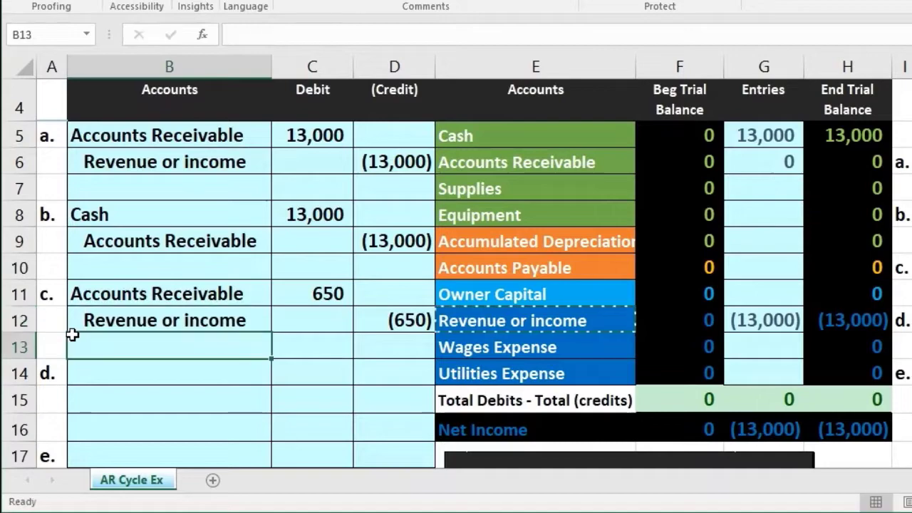
{"action": "left_click", "coordinate": [120, 324]}
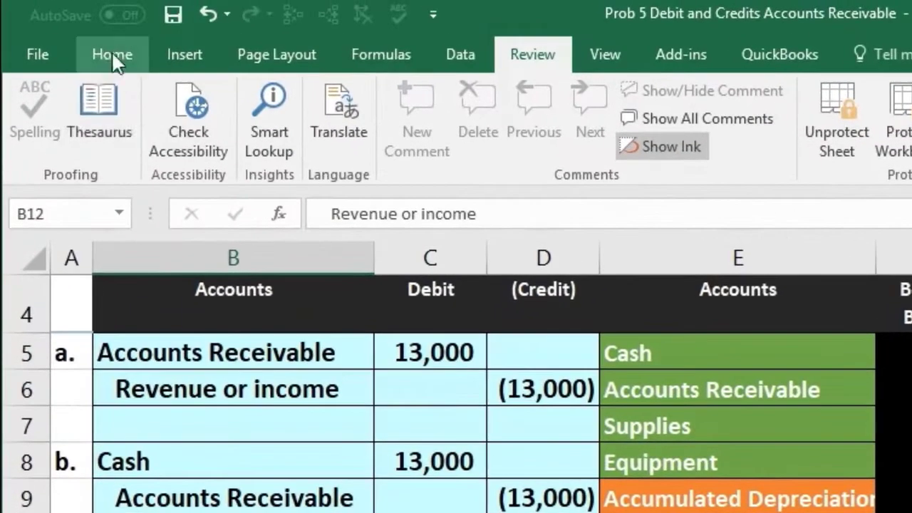
{"action": "left_click", "coordinate": [112, 55]}
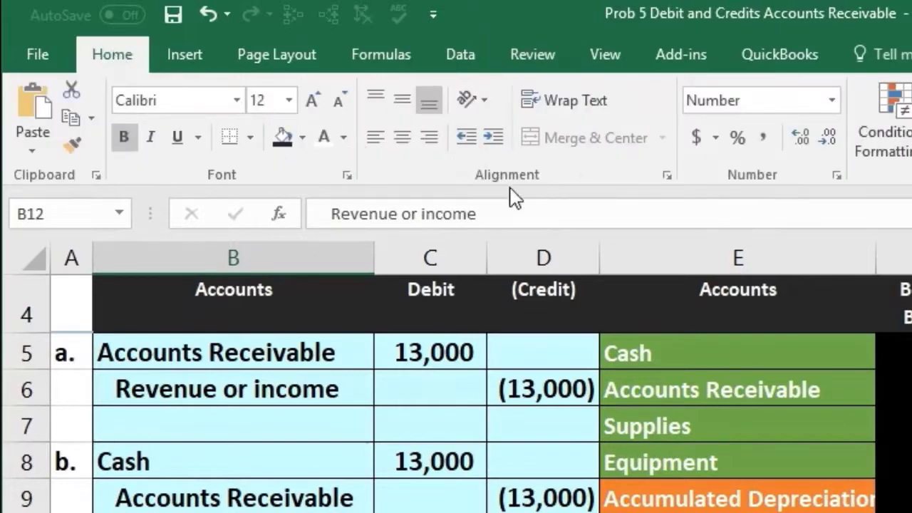
{"action": "left_click", "coordinate": [492, 146]}
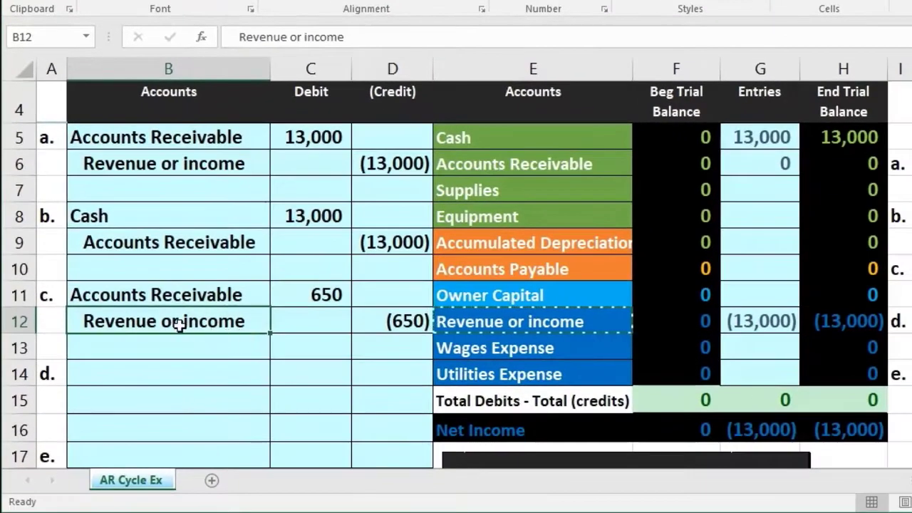
Review the debit and credit lines of journal entry c against the Revenue or income account in the trial balance.
{"action": "left_click_drag", "start_coordinate": [223, 322], "coordinate": [301, 301]}
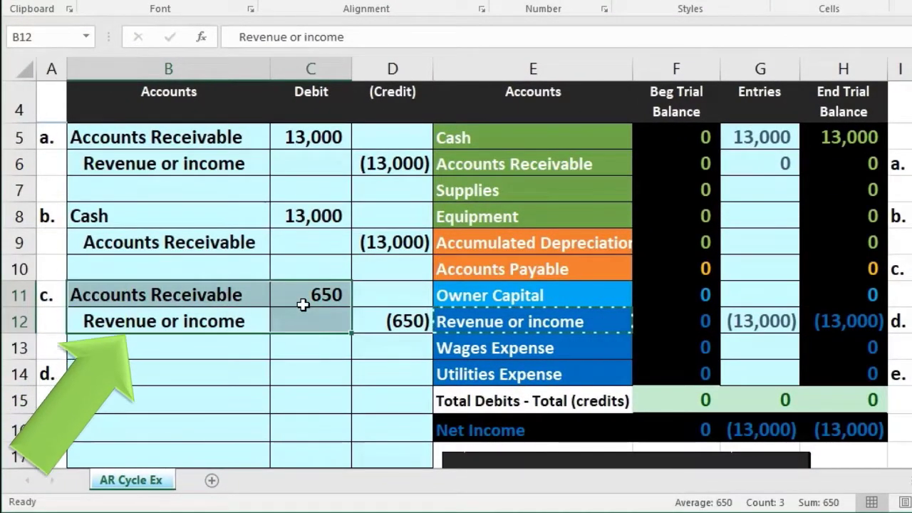
{"action": "left_click", "coordinate": [301, 301]}
{"action": "left_click", "coordinate": [373, 328]}
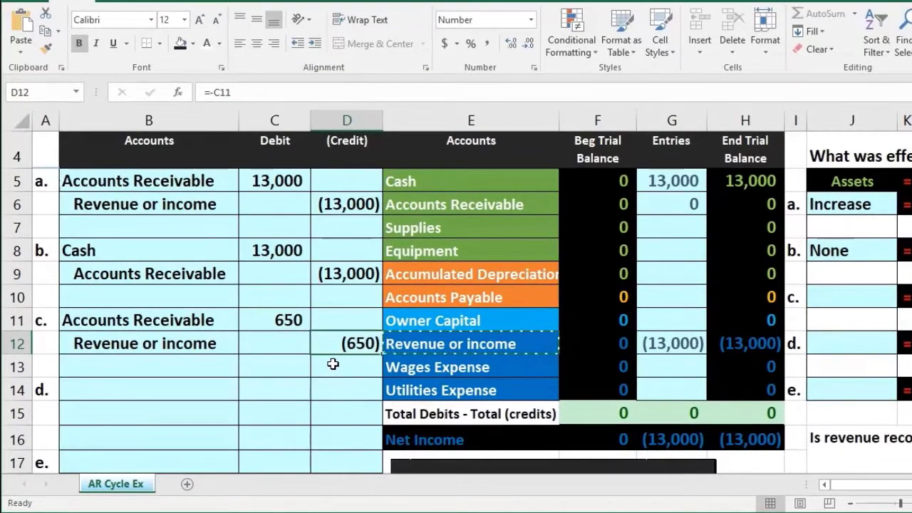
{"action": "left_click", "coordinate": [456, 347]}
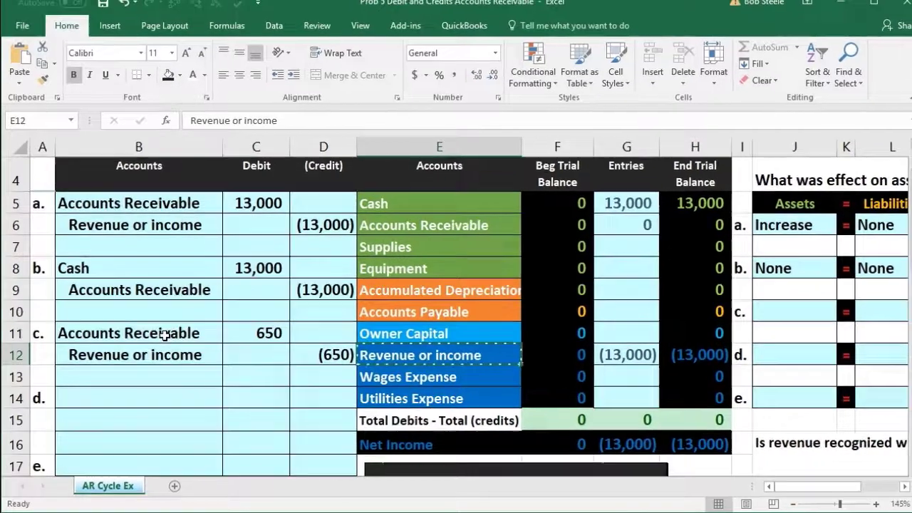
Add entry c's debit in C11 to the existing Accounts Receivable formula in the Entries cell G6.
{"action": "left_click_drag", "start_coordinate": [164, 331], "coordinate": [247, 340]}
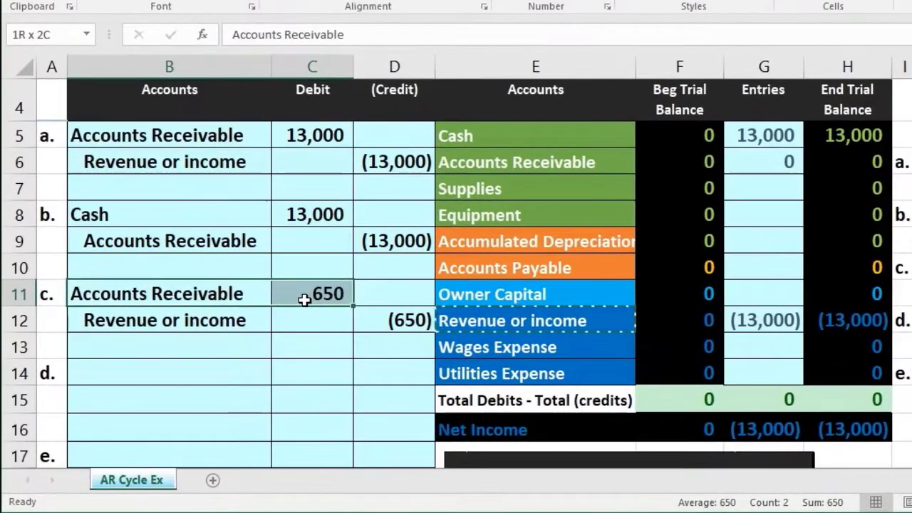
{"action": "left_click", "coordinate": [615, 165]}
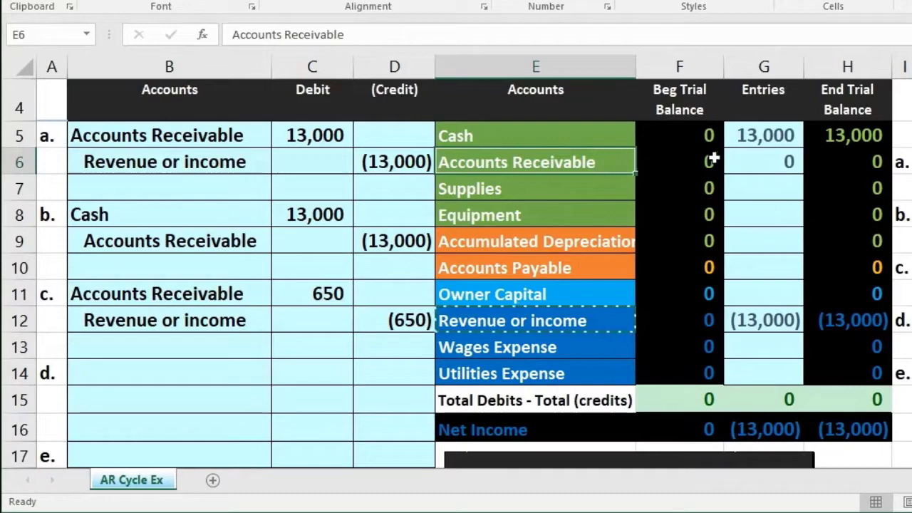
{"action": "left_click", "coordinate": [763, 161]}
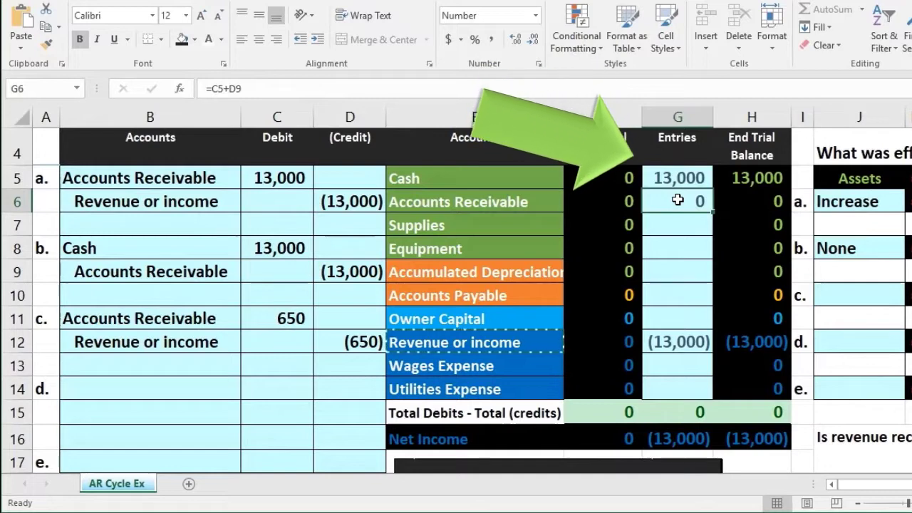
{"action": "double_click", "coordinate": [677, 200]}
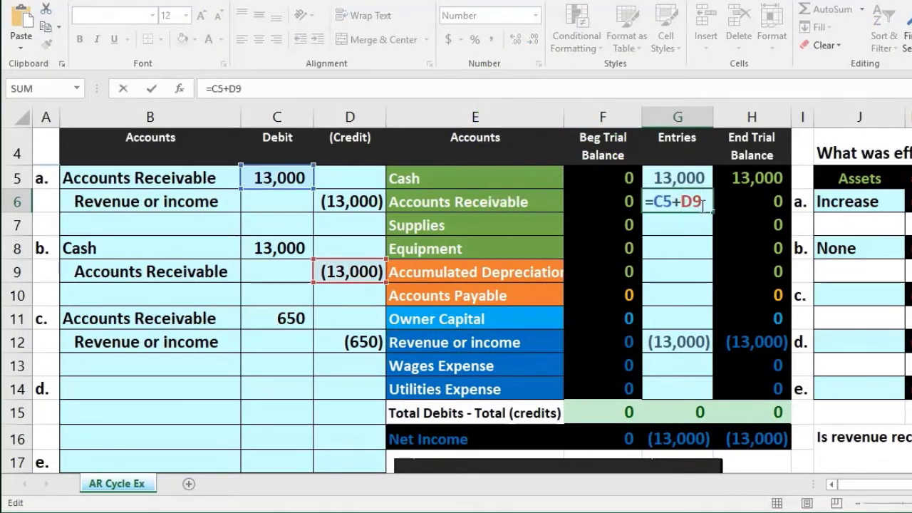
{"action": "type", "text": "+"}
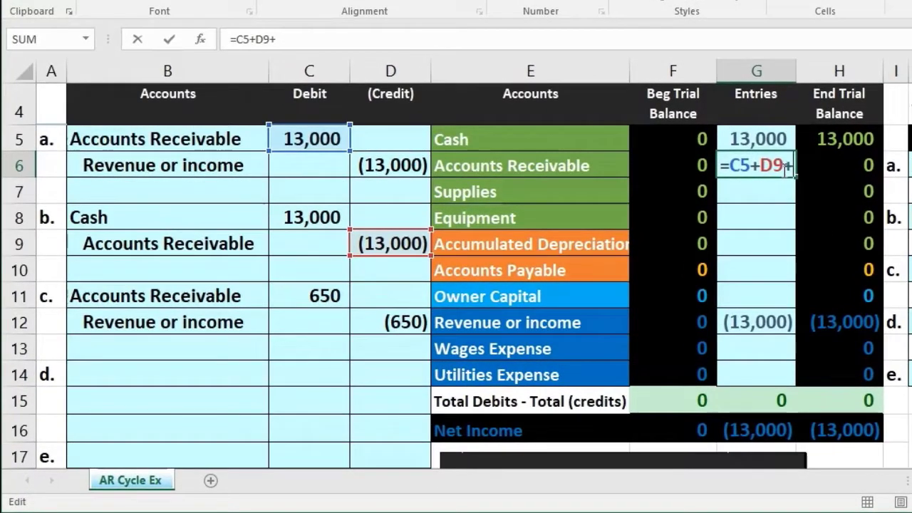
{"action": "left_click", "coordinate": [319, 296]}
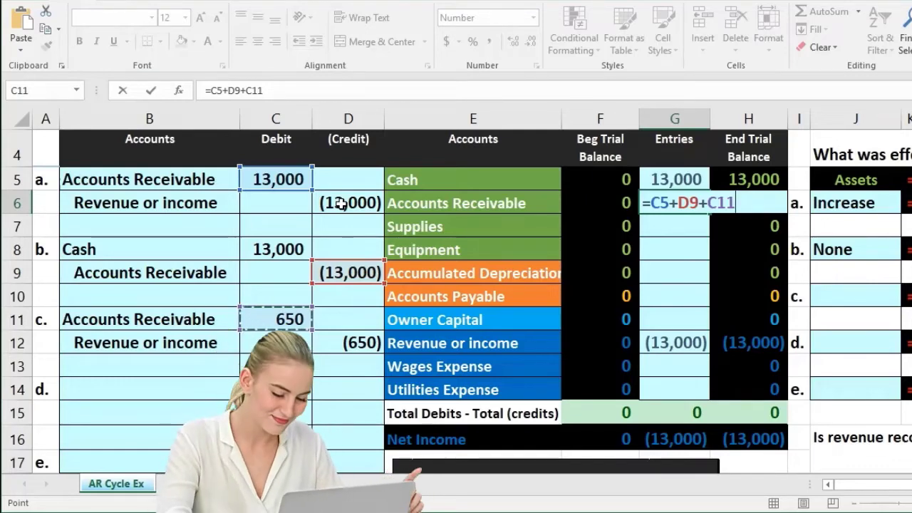
{"action": "key", "text": "Return"}
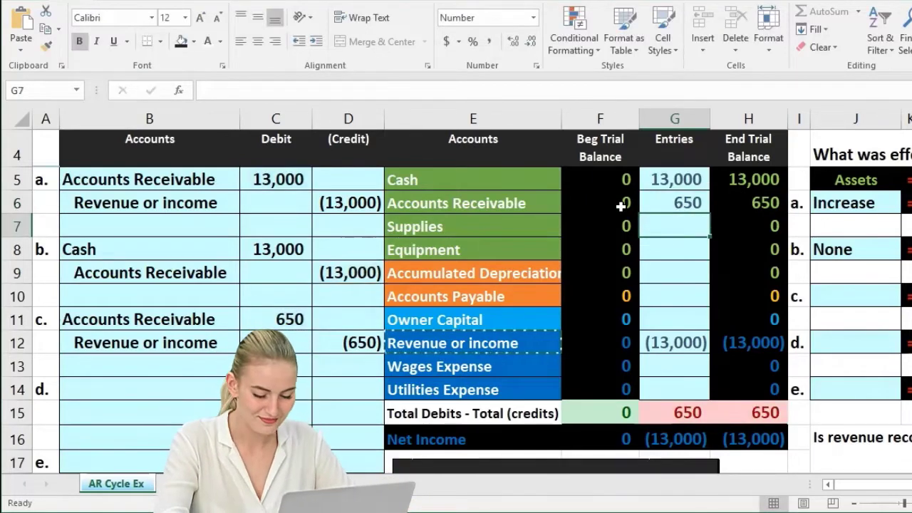
Clear the Accounts Receivable entries cell G6 and rebuild its formula as =C5+D9+C11.
{"action": "key", "text": "Up"}
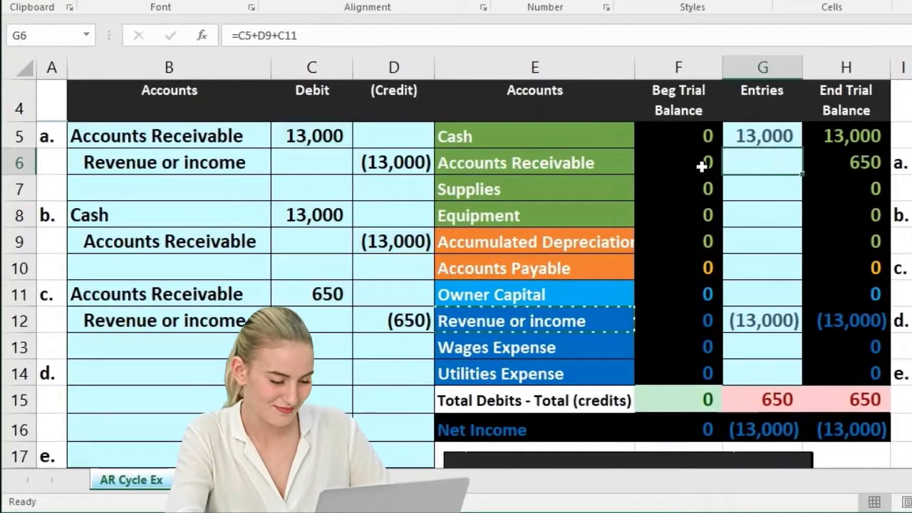
{"action": "key", "text": "Delete"}
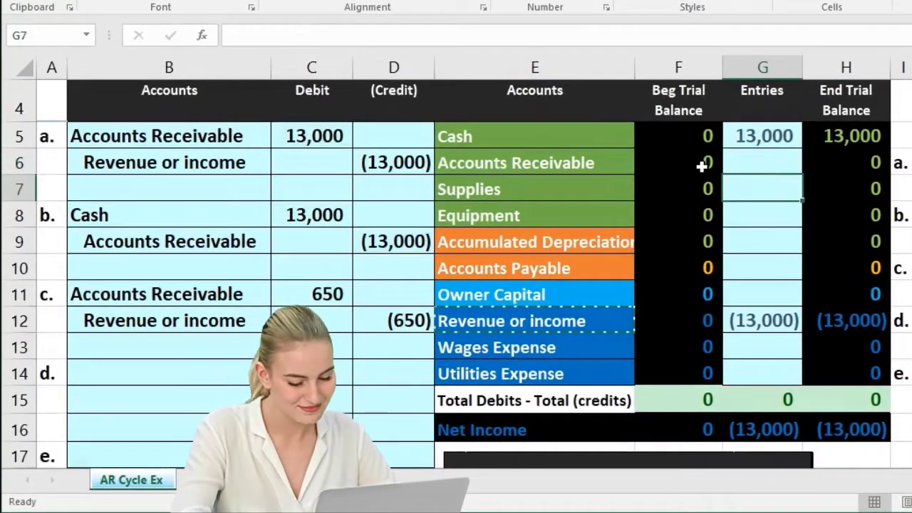
{"action": "type", "text": "="}
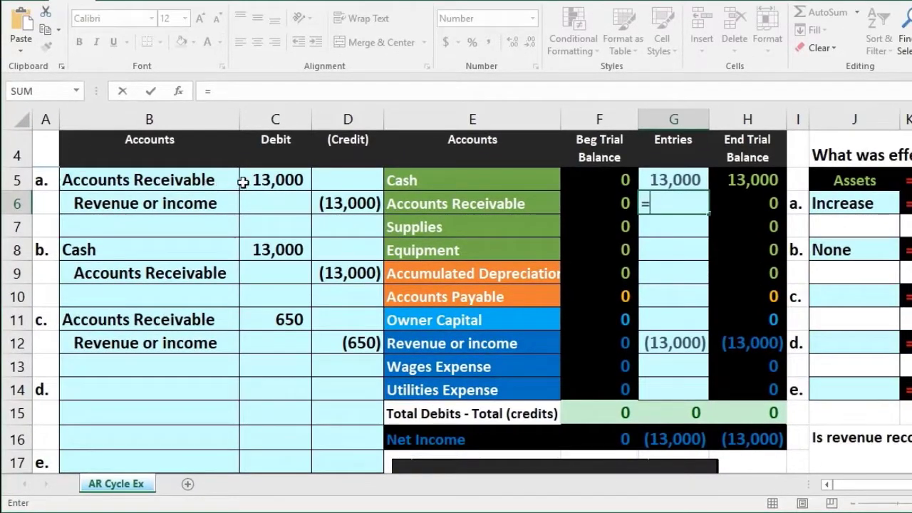
{"action": "left_click", "coordinate": [262, 180]}
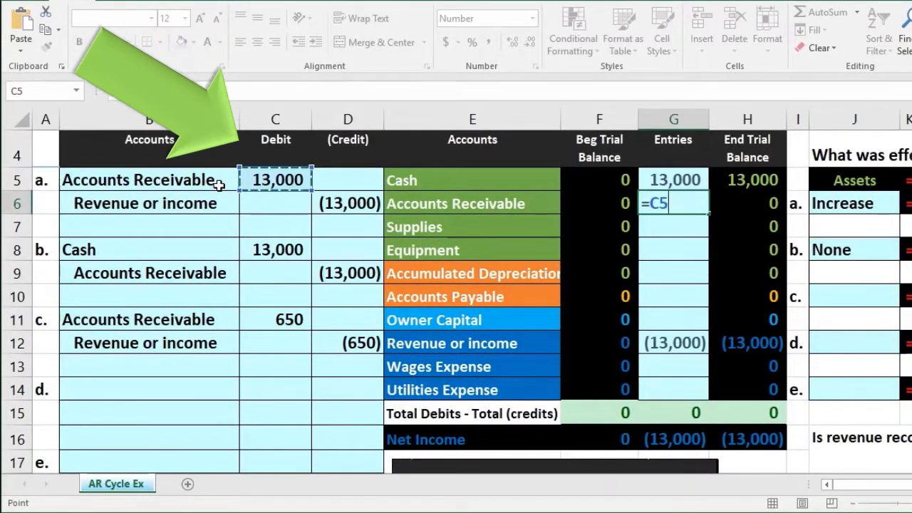
{"action": "left_click", "coordinate": [329, 271]}
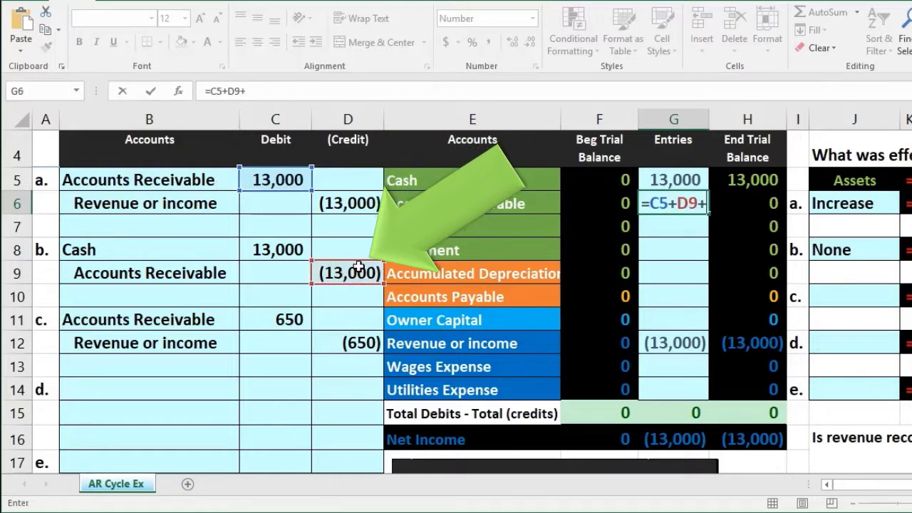
{"action": "type", "text": "+"}
{"action": "left_click", "coordinate": [292, 319]}
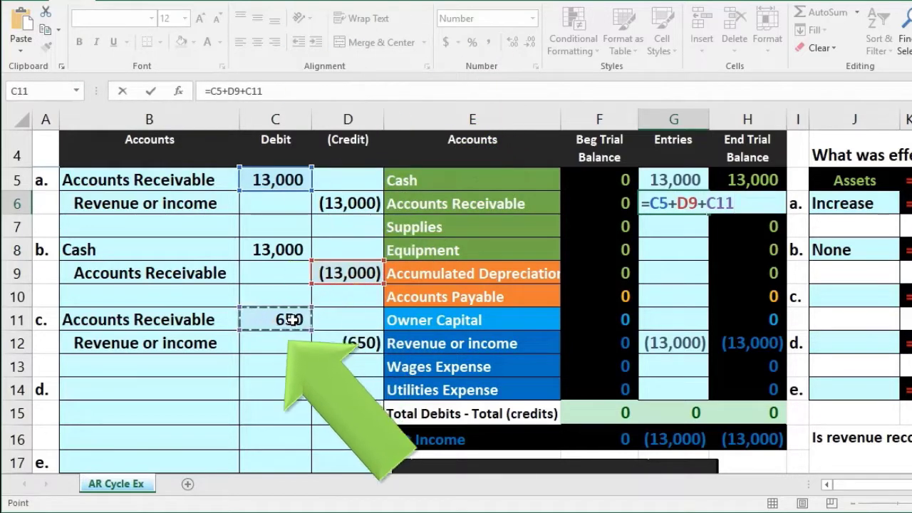
{"action": "key", "text": "Return"}
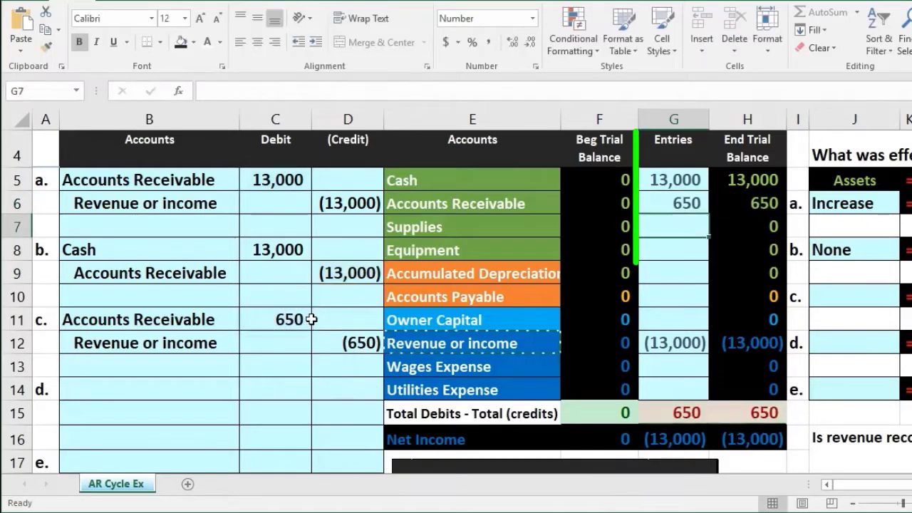
Post entry c's credit to Revenue or income by extending the formula in G12 to =D6+D12.
{"action": "left_click", "coordinate": [744, 210]}
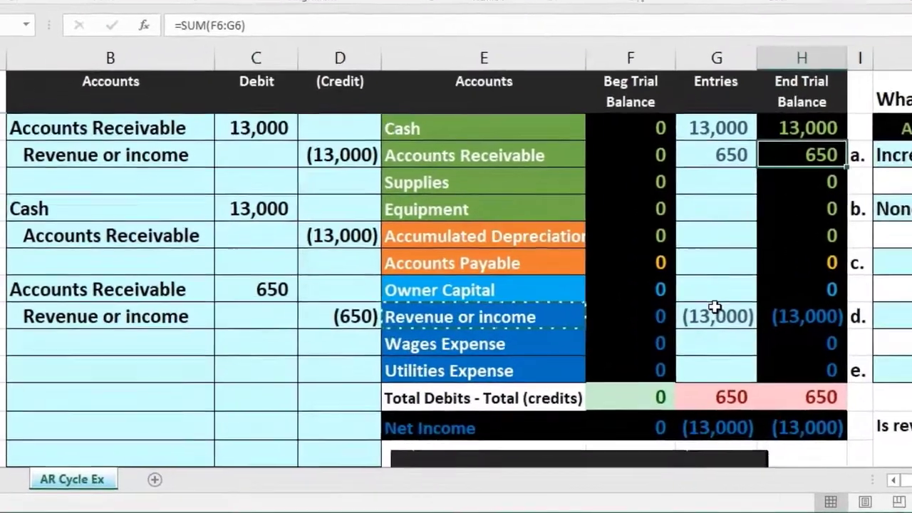
{"action": "left_click", "coordinate": [714, 308]}
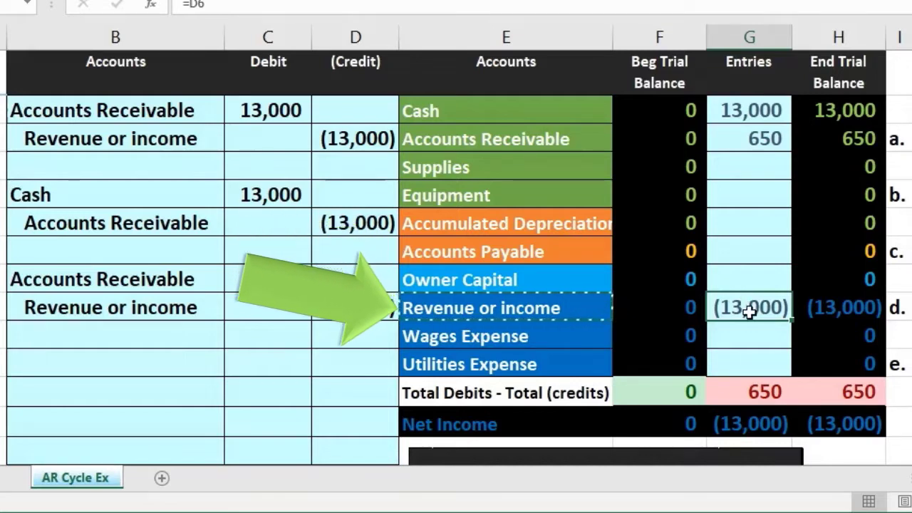
{"action": "double_click", "coordinate": [750, 307]}
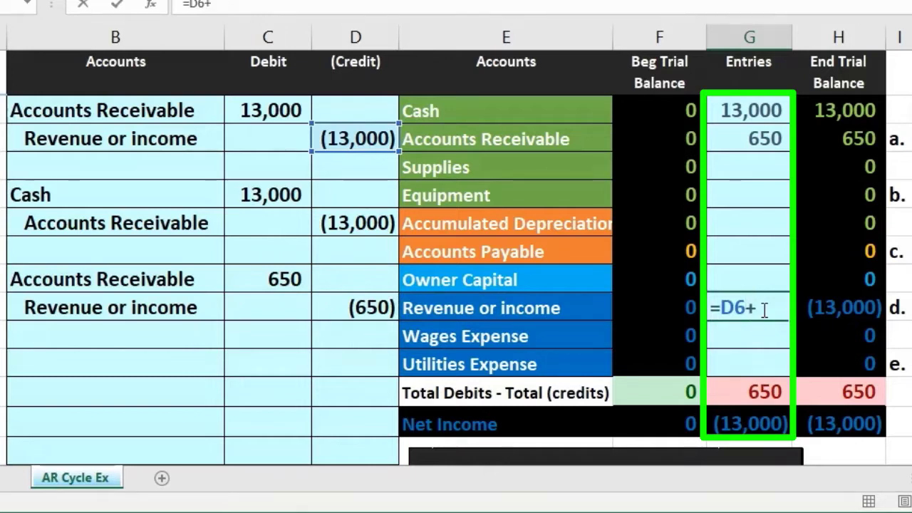
{"action": "type", "text": "+"}
{"action": "left_click", "coordinate": [370, 308]}
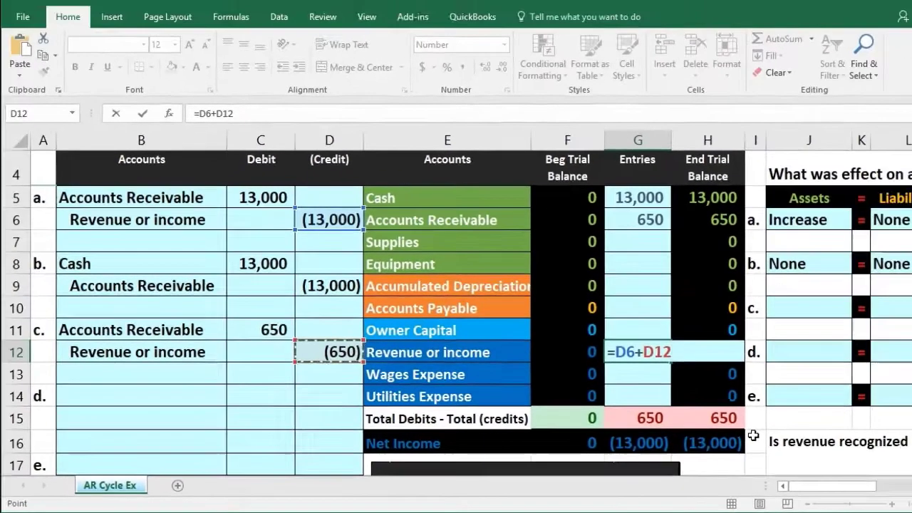
{"action": "key", "text": "Return"}
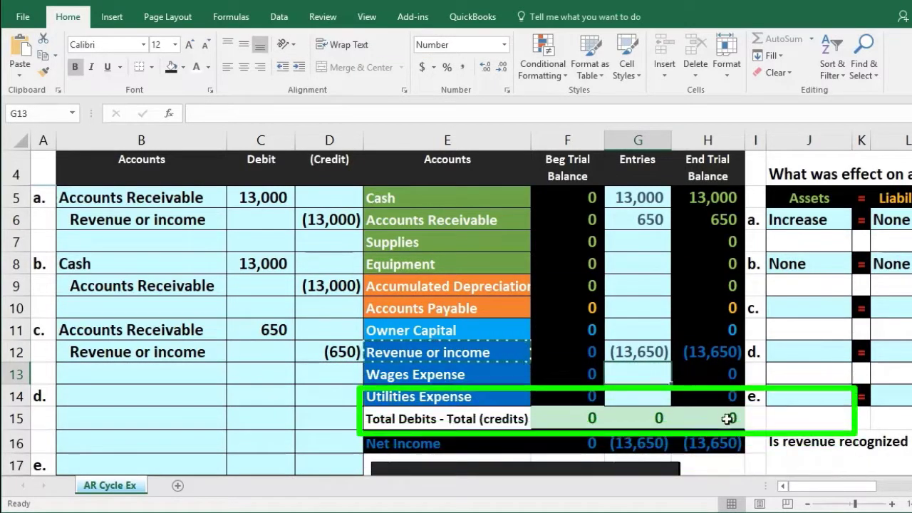
Check the Net Income formula in H16 and the ending trial balance of Revenue or income.
{"action": "double_click", "coordinate": [729, 442]}
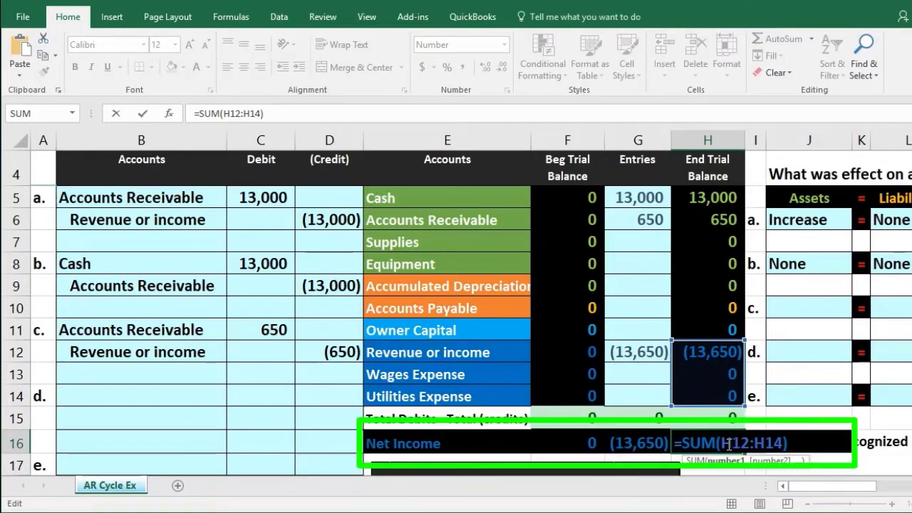
{"action": "key", "text": "Escape"}
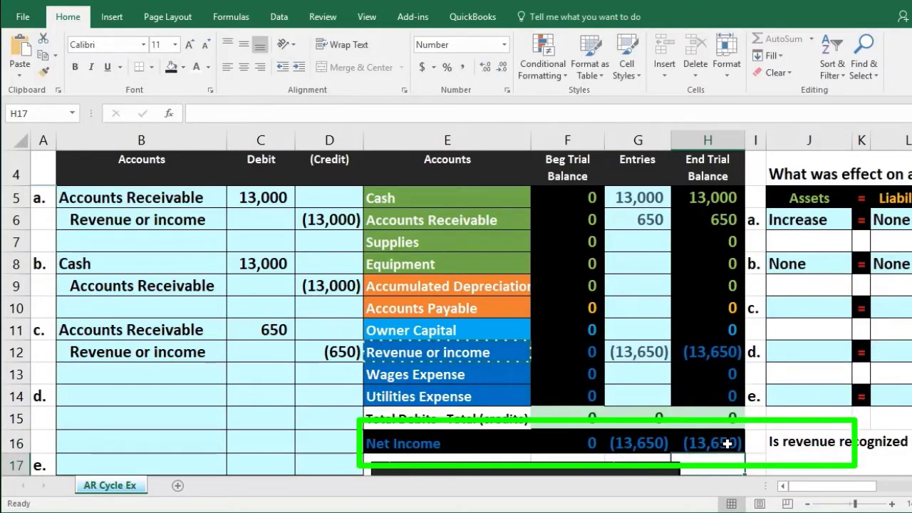
{"action": "left_click", "coordinate": [711, 352]}
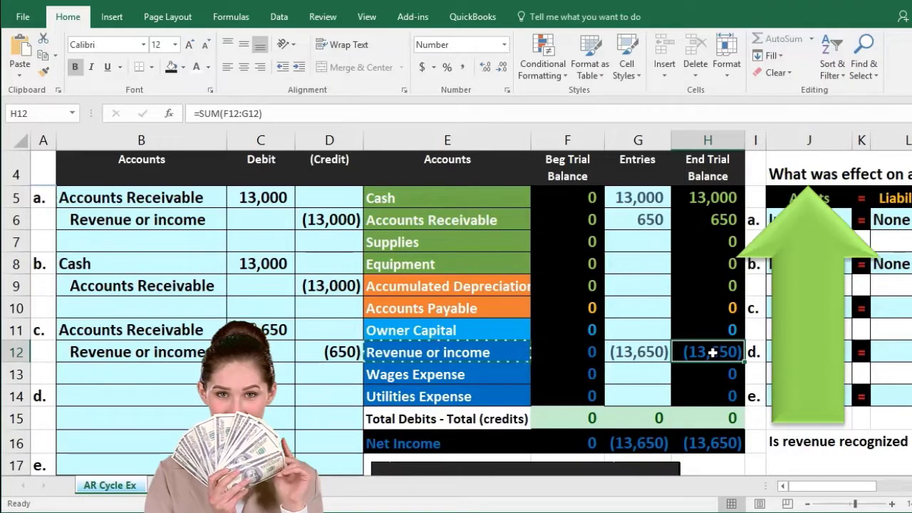
Set transaction c's effect on Assets to Increase in the accounting equation table.
{"action": "key", "text": "Right"}
{"action": "key", "text": "Right"}
{"action": "key", "text": "Right"}
{"action": "key", "text": "Right"}
{"action": "key", "text": "Right"}
{"action": "key", "text": "Right"}
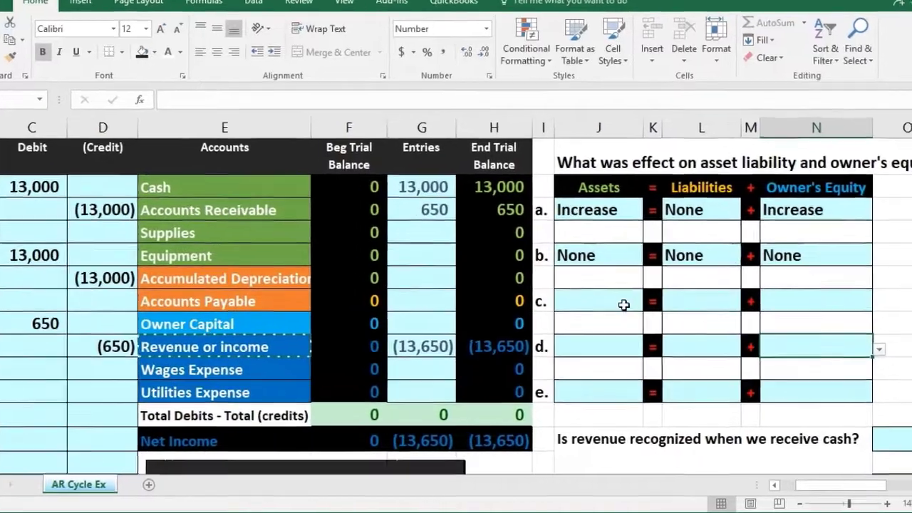
{"action": "left_click", "coordinate": [632, 311]}
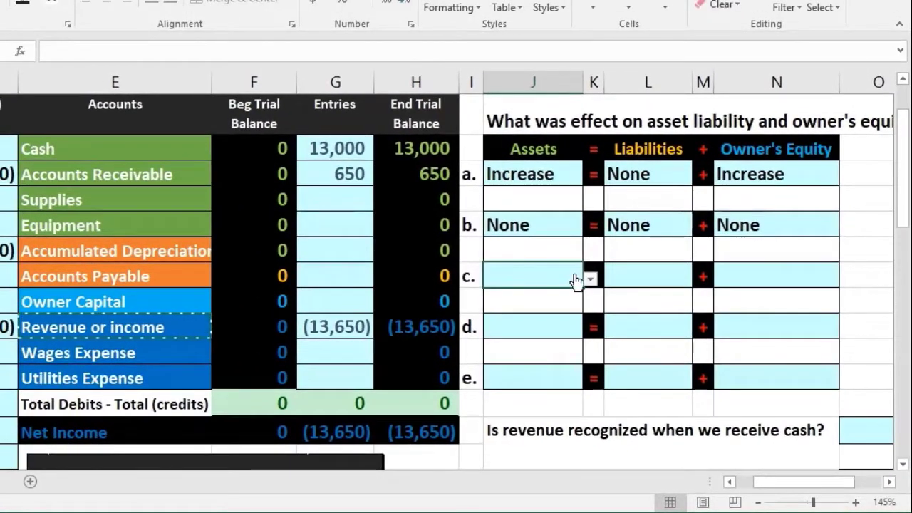
{"action": "left_click", "coordinate": [592, 282]}
{"action": "left_click", "coordinate": [549, 312]}
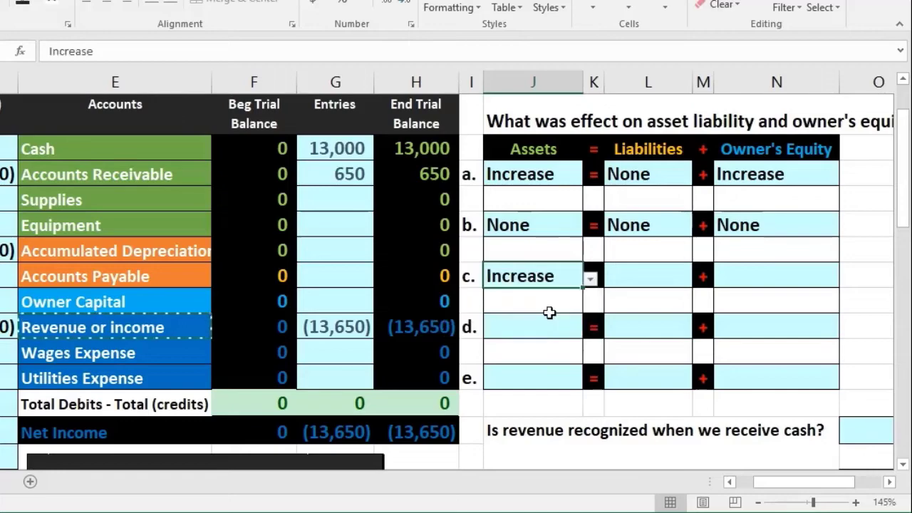
Set transaction c's effect to None for Liabilities and Increase for Owner's Equity.
{"action": "left_click", "coordinate": [641, 272]}
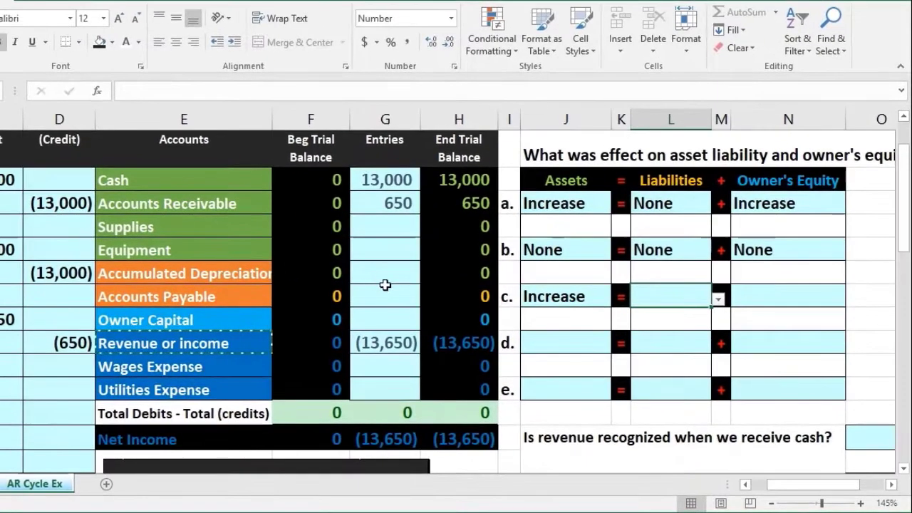
{"action": "left_click", "coordinate": [718, 300]}
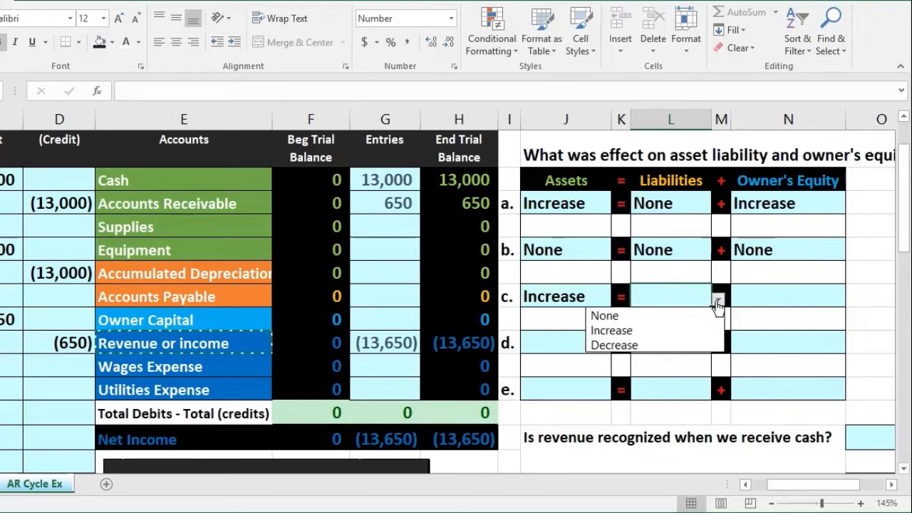
{"action": "left_click", "coordinate": [703, 314]}
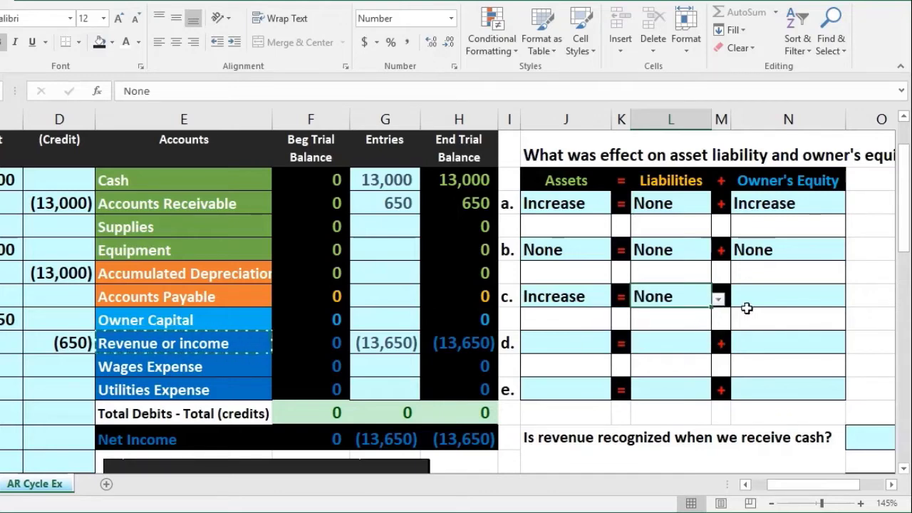
{"action": "left_click", "coordinate": [772, 304]}
{"action": "left_click", "coordinate": [852, 299]}
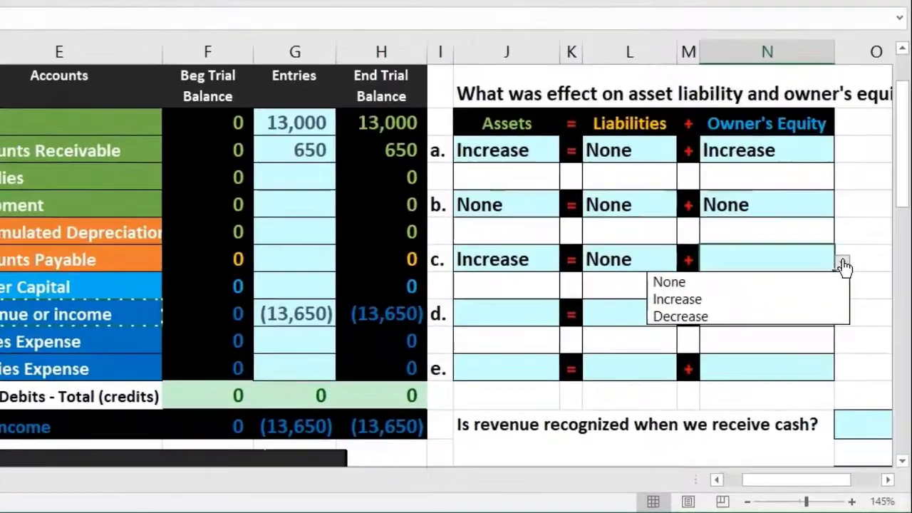
{"action": "left_click", "coordinate": [848, 316]}
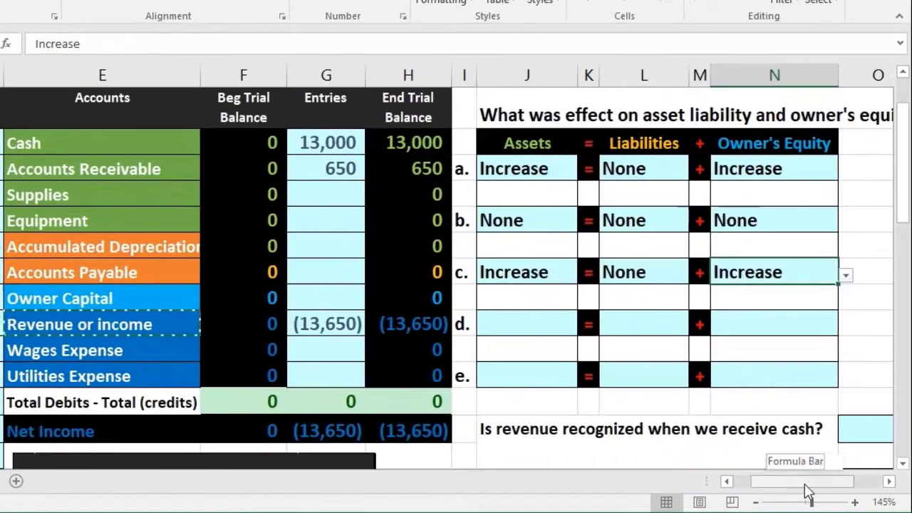
Read transaction d in the Activity list and locate Accounts Receivable in the trial balance accounts.
{"action": "left_click_drag", "start_coordinate": [805, 484], "coordinate": [780, 485]}
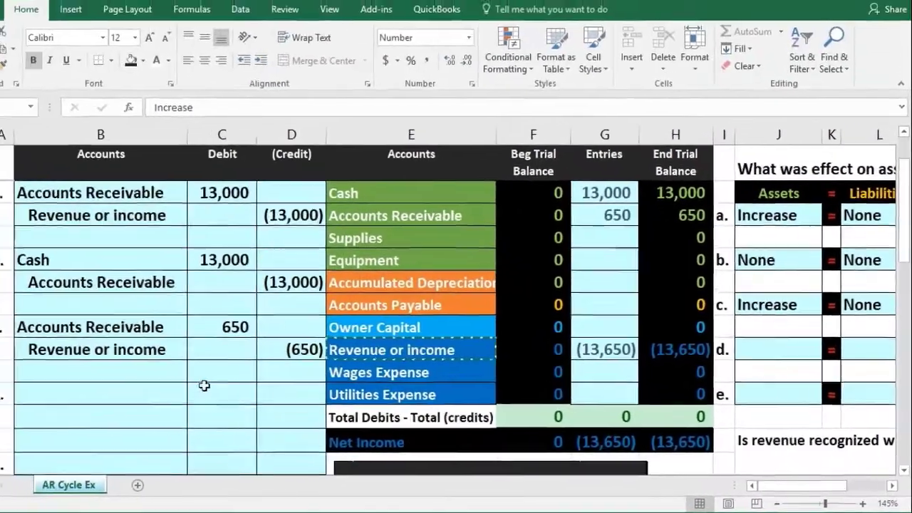
{"action": "left_click", "coordinate": [204, 386]}
{"action": "scroll", "coordinate": [204, 385], "scroll_direction": "down", "scroll_amount": 1}
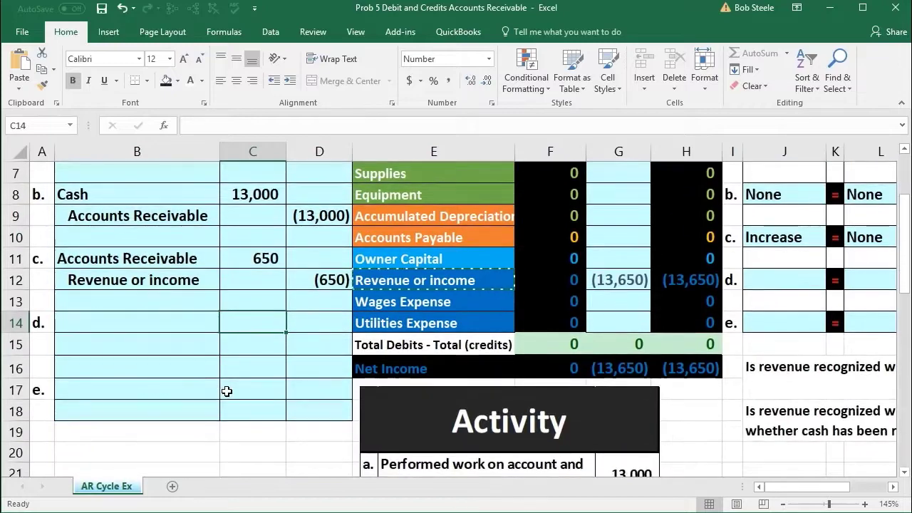
{"action": "scroll", "coordinate": [227, 391], "scroll_direction": "down", "scroll_amount": 3}
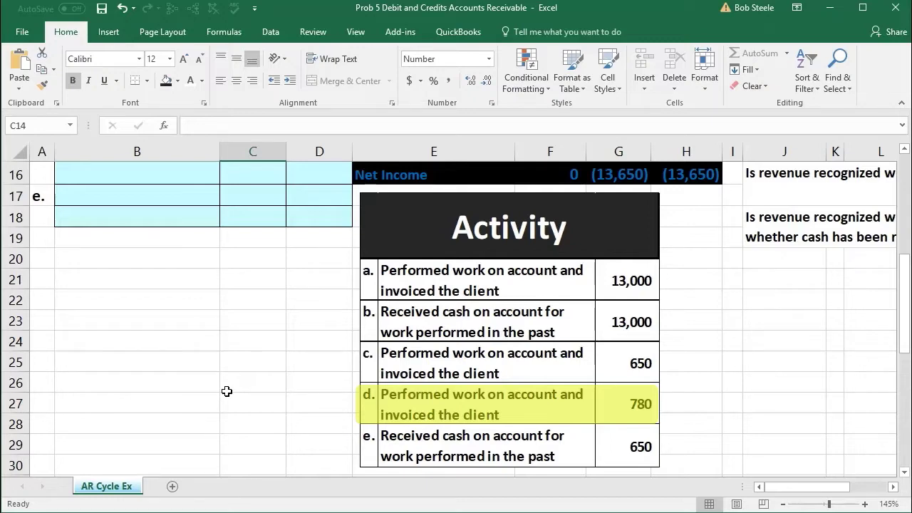
{"action": "scroll", "coordinate": [227, 391], "scroll_direction": "up", "scroll_amount": 4}
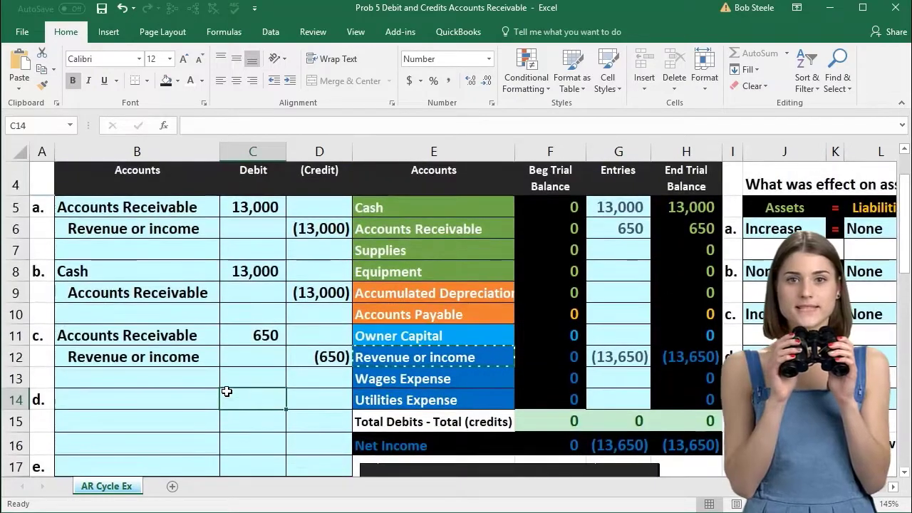
{"action": "left_click", "coordinate": [375, 233]}
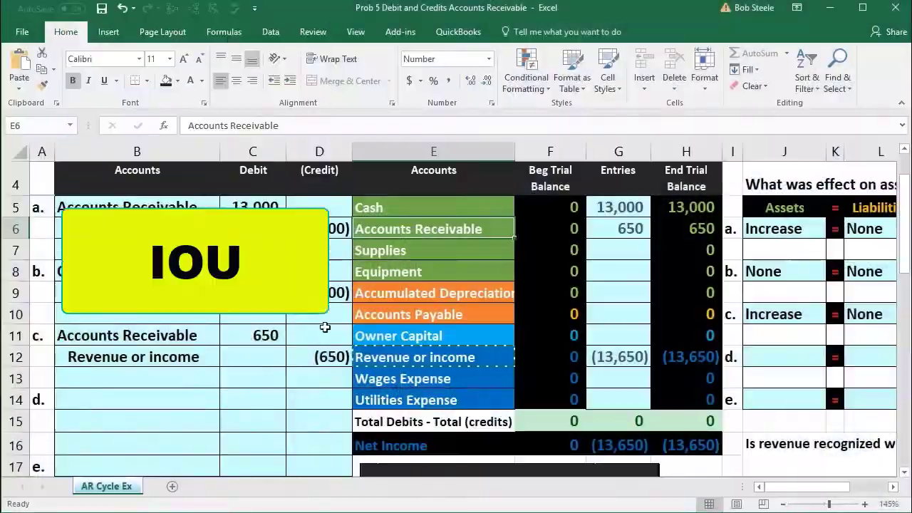
Copy the Accounts Receivable account name into B14 as values only, as the debit account of transaction d.
{"action": "right_click", "coordinate": [441, 227]}
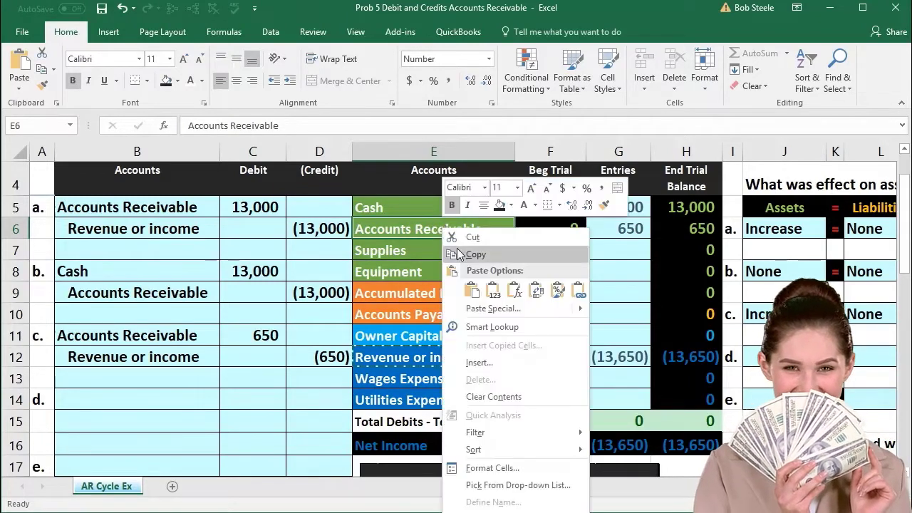
{"action": "key", "text": "Escape"}
{"action": "key", "text": "ctrl+c"}
{"action": "left_click", "coordinate": [154, 403]}
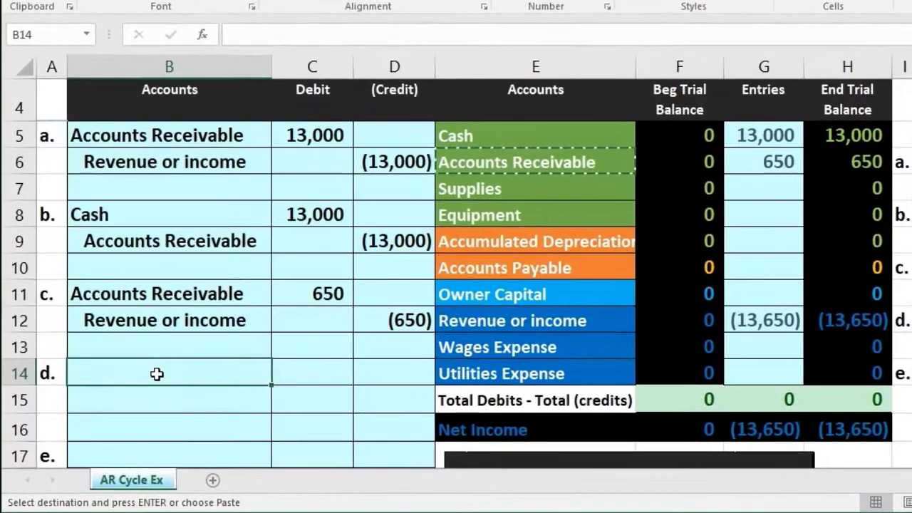
{"action": "right_click", "coordinate": [127, 401]}
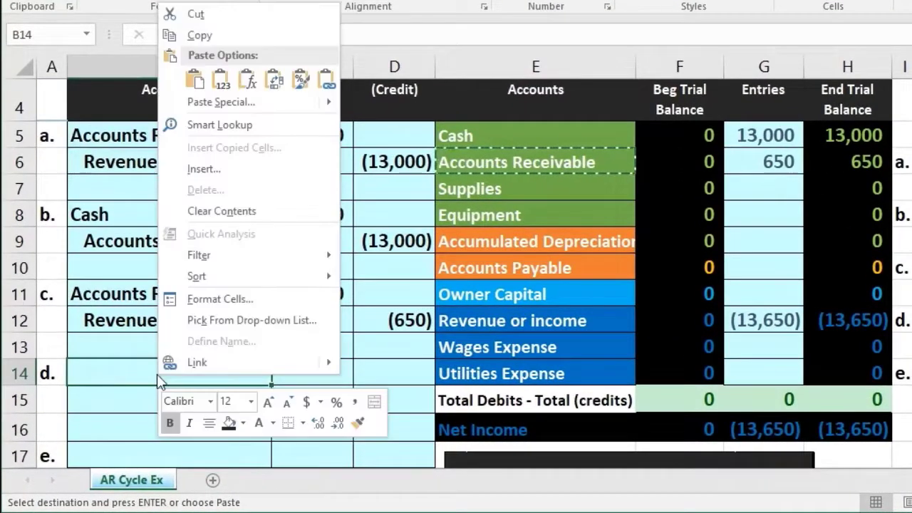
{"action": "left_click", "coordinate": [224, 83]}
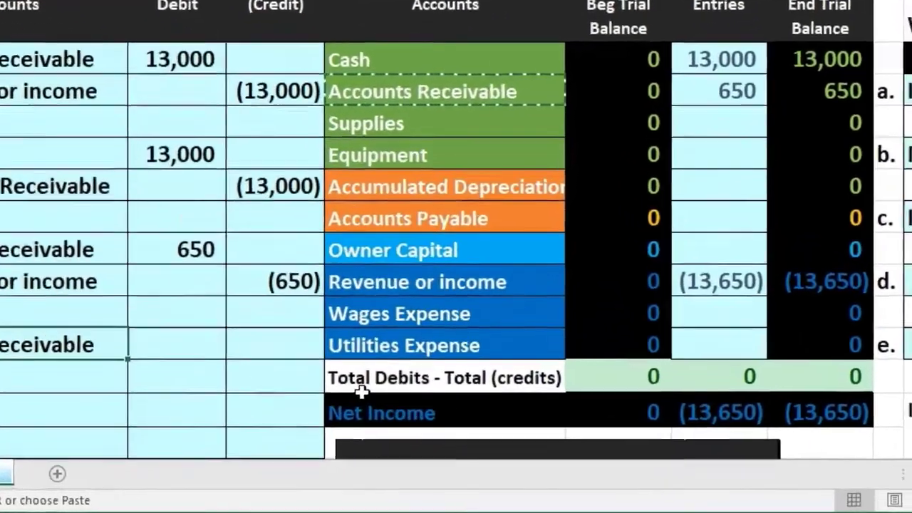
Look up transaction d's amount in the Activity list and enter 780 as the Accounts Receivable debit in C14.
{"action": "scroll", "coordinate": [464, 412], "scroll_direction": "down", "scroll_amount": 4}
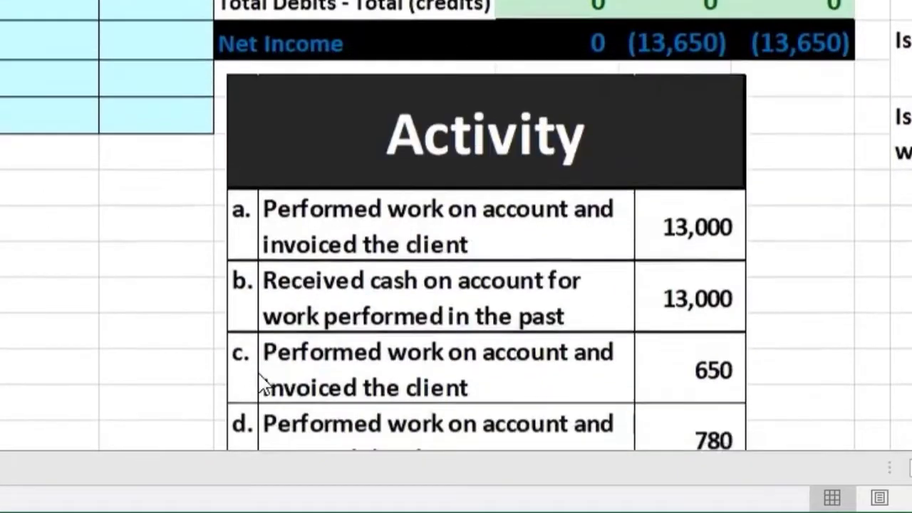
{"action": "scroll", "coordinate": [284, 392], "scroll_direction": "up", "scroll_amount": 4}
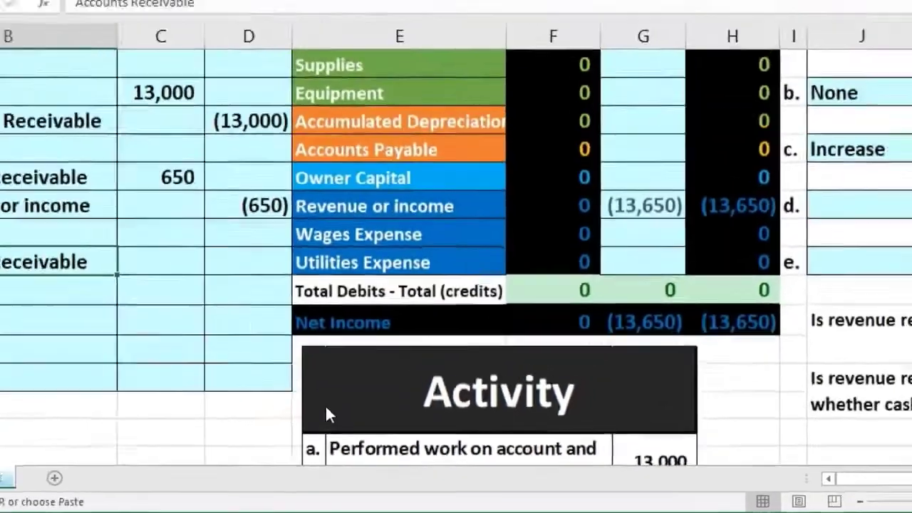
{"action": "left_click", "coordinate": [248, 396]}
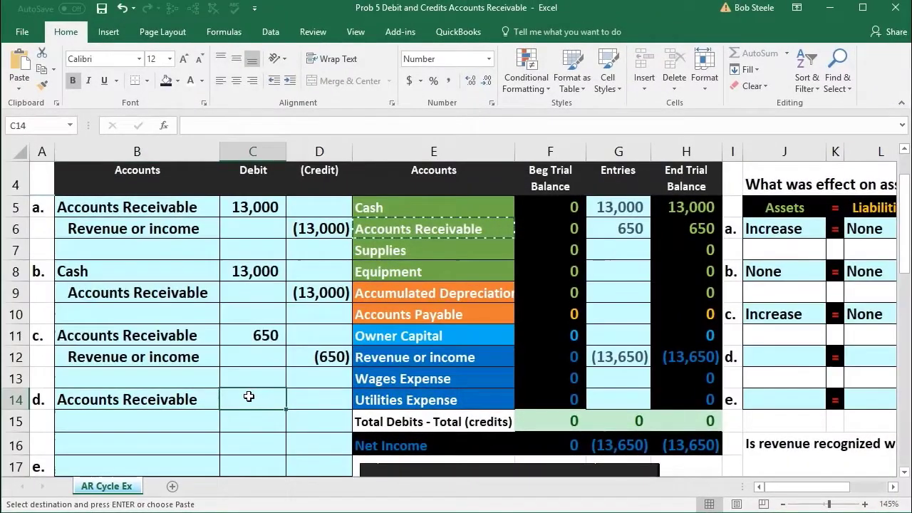
{"action": "type", "text": "780"}
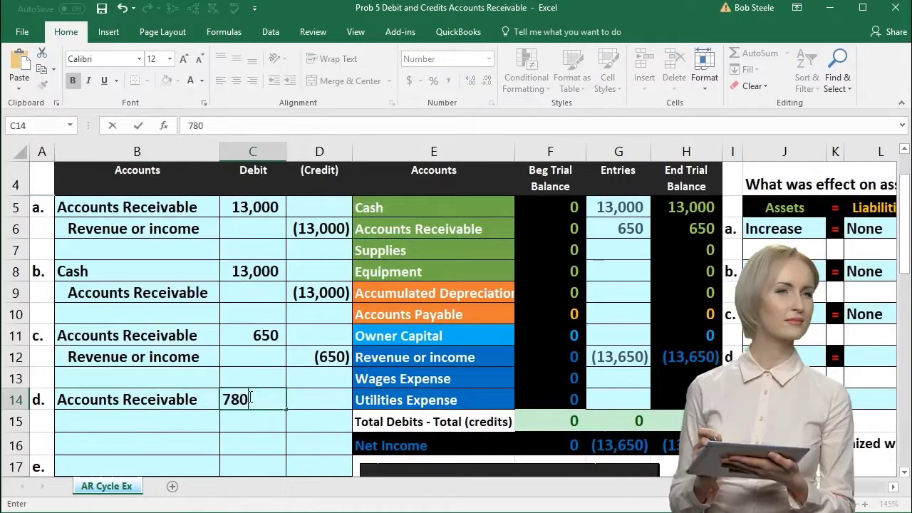
{"action": "key", "text": "Return"}
Enter the credit of transaction d in D15 as the negative of the debit, with the formula -C14.
{"action": "key", "text": "Right"}
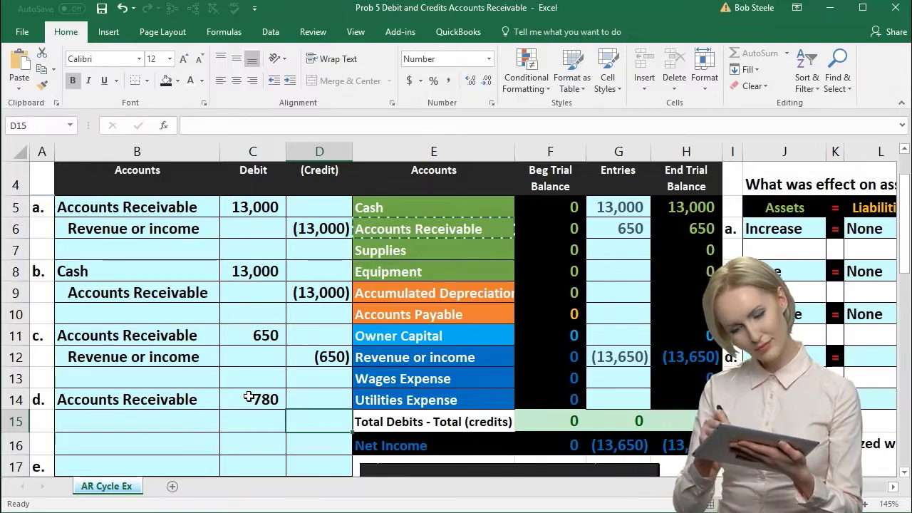
{"action": "type", "text": "-"}
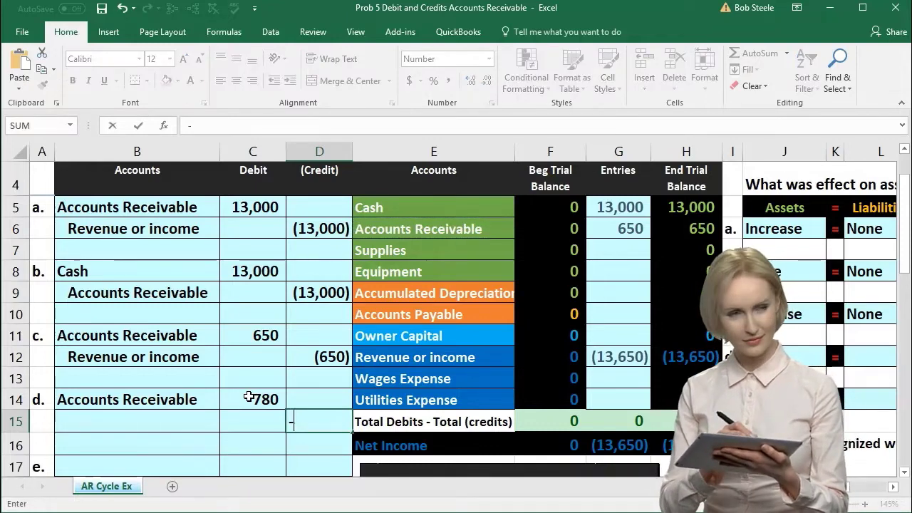
{"action": "left_click", "coordinate": [249, 397]}
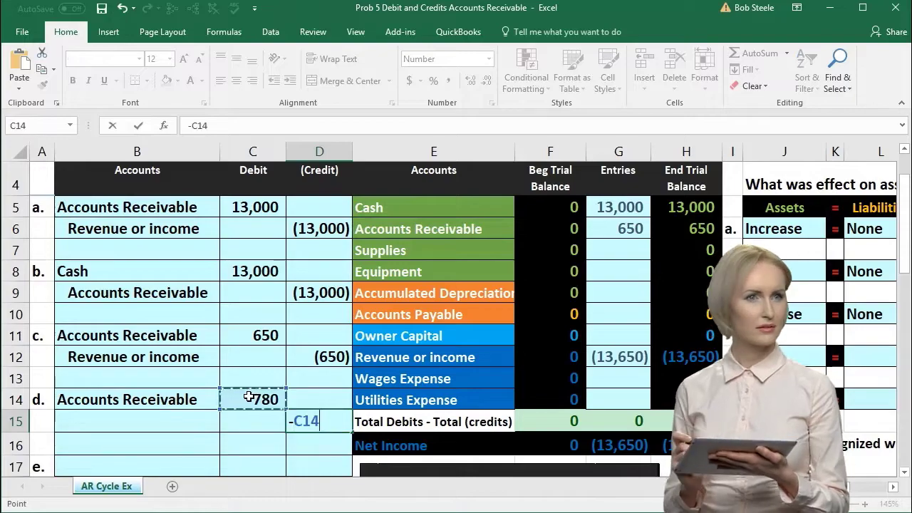
{"action": "key", "text": "Return"}
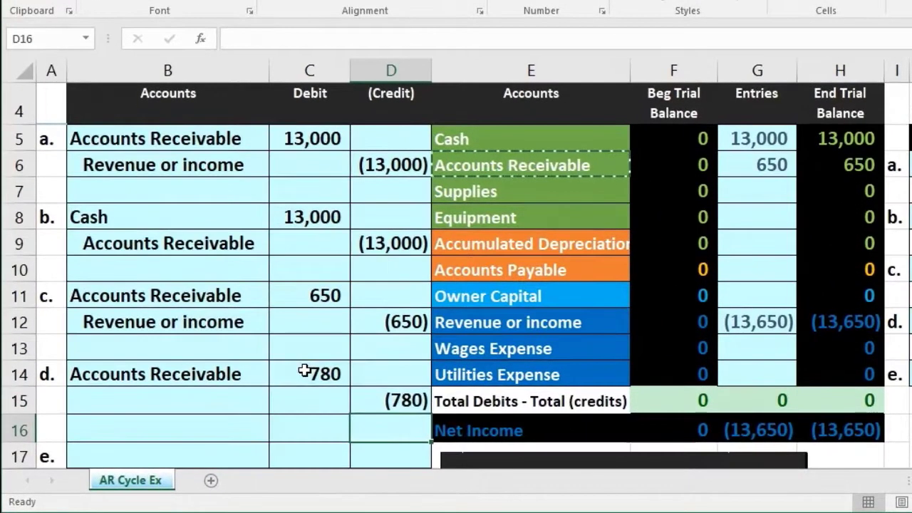
Copy the Revenue or income account name into B15 as values only and indent it as transaction d's credit account.
{"action": "left_click", "coordinate": [233, 406]}
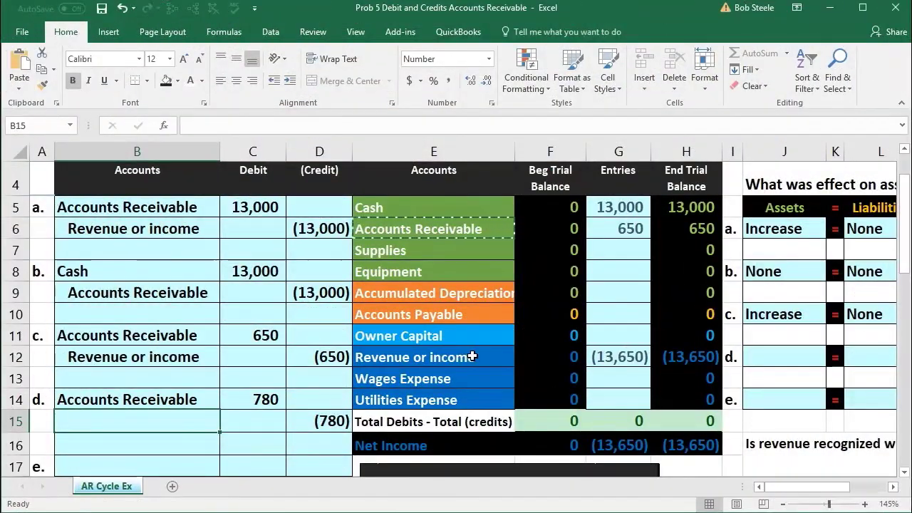
{"action": "left_click", "coordinate": [472, 356]}
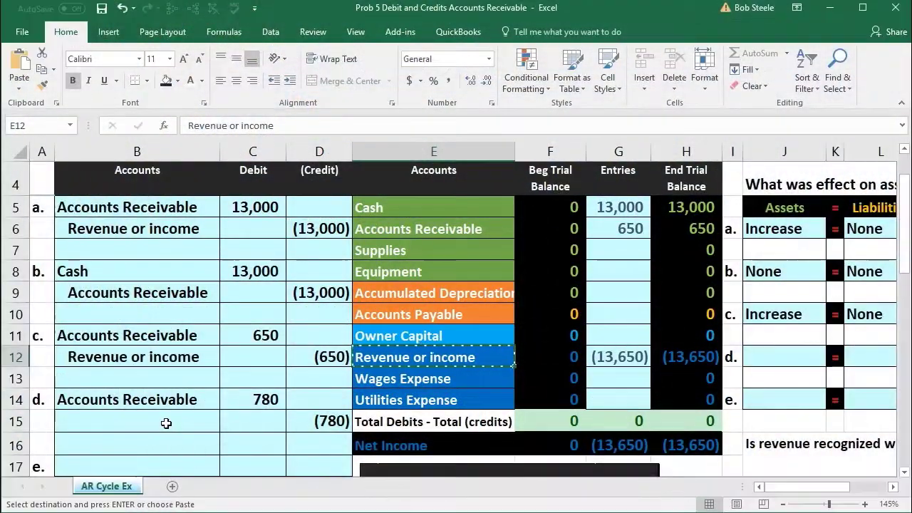
{"action": "left_click", "coordinate": [164, 423]}
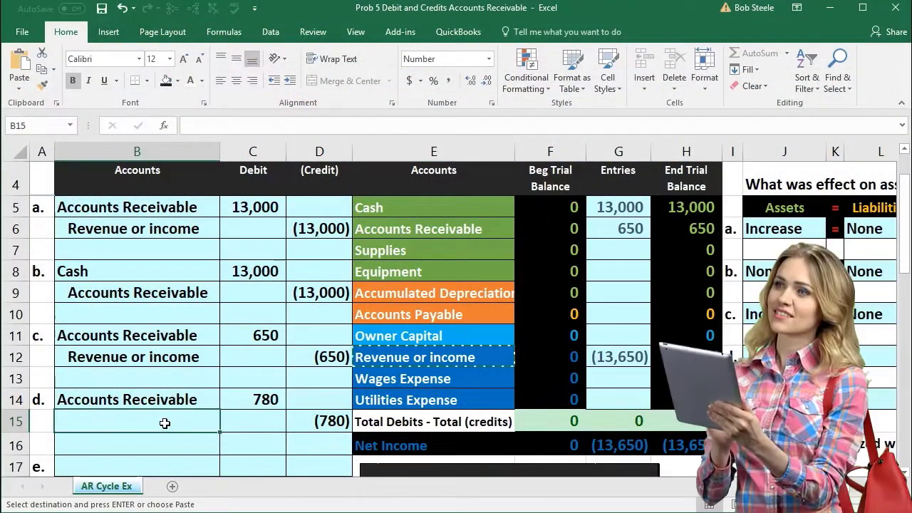
{"action": "right_click", "coordinate": [164, 423]}
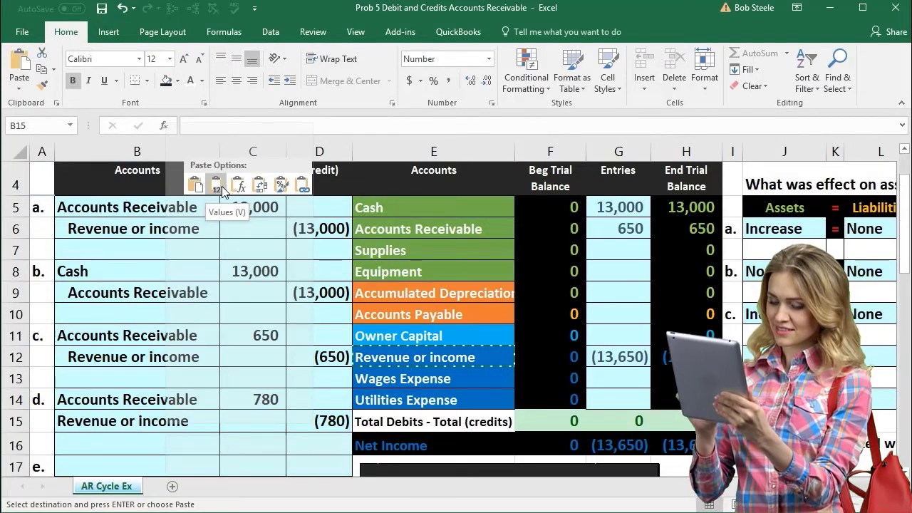
{"action": "left_click", "coordinate": [222, 187]}
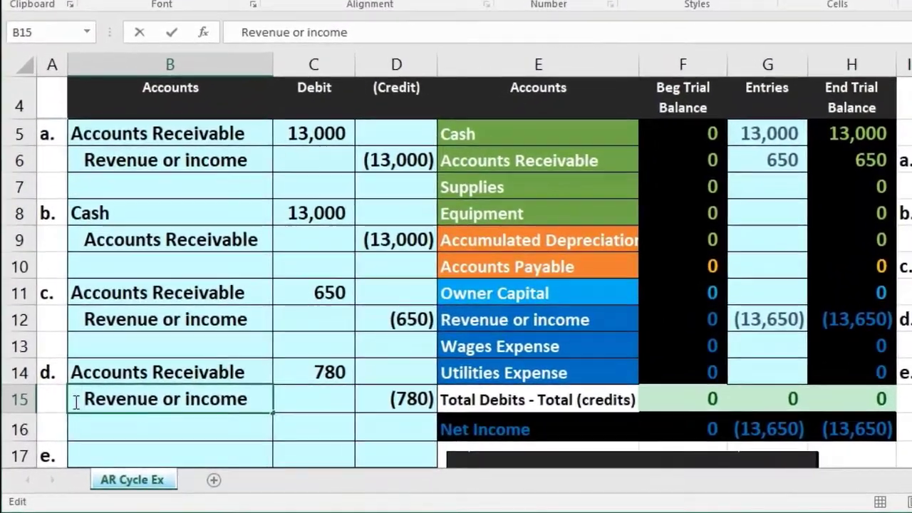
{"action": "key", "text": "Return"}
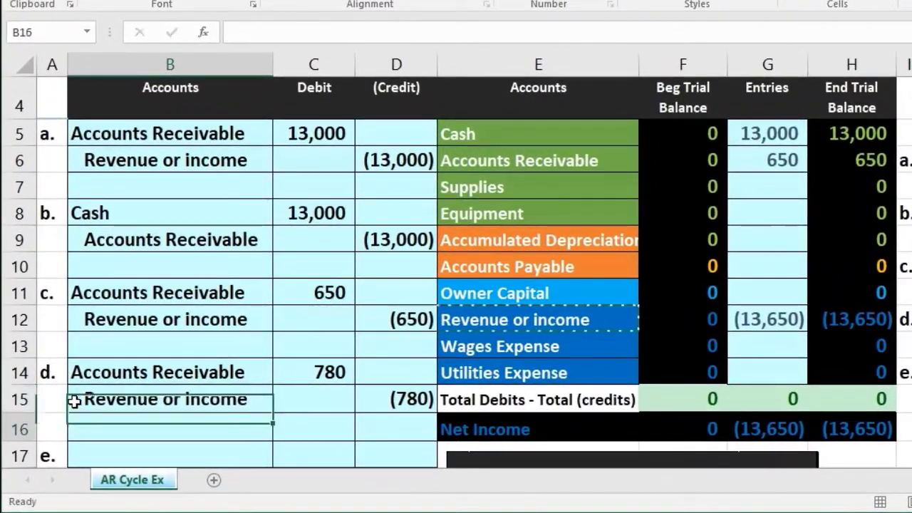
Review the debit and credit lines of transaction d's journal entry in rows 14 and 15.
{"action": "left_click_drag", "start_coordinate": [95, 399], "coordinate": [369, 399]}
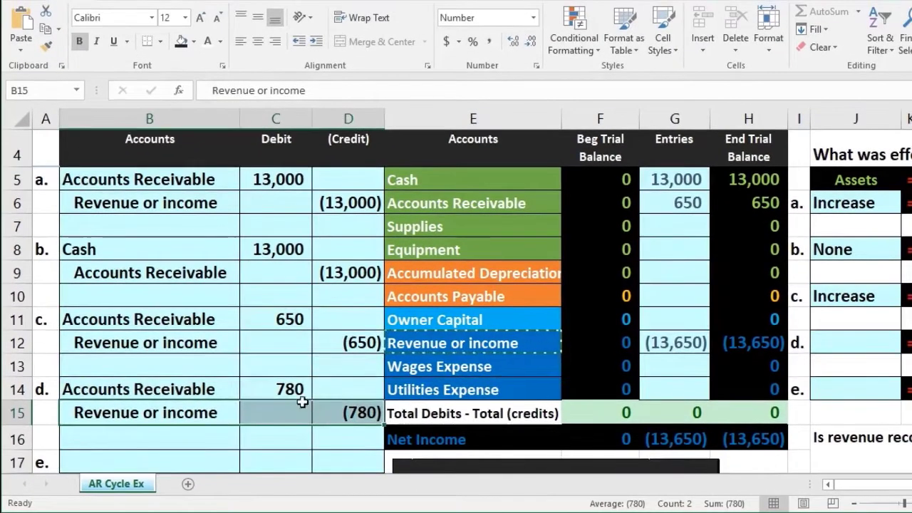
{"action": "left_click", "coordinate": [279, 381]}
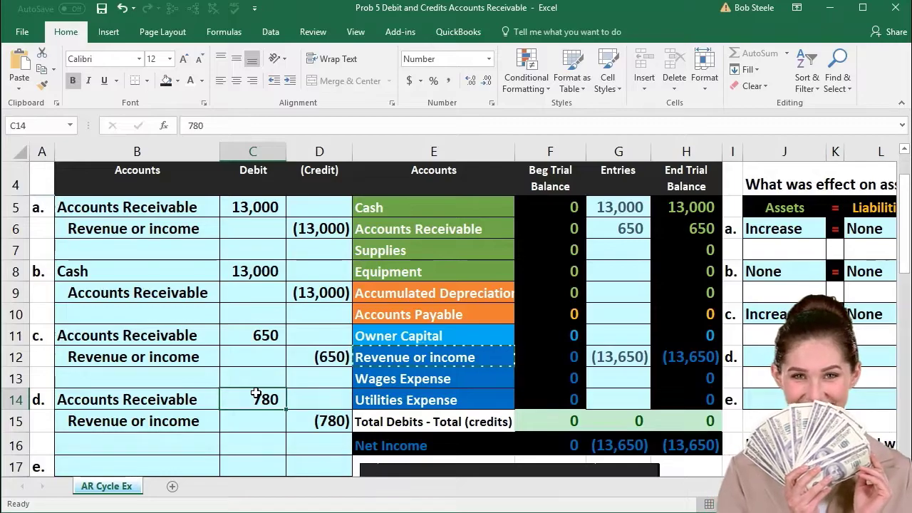
{"action": "scroll", "coordinate": [255, 392], "scroll_direction": "down", "scroll_amount": 1}
{"action": "left_click", "coordinate": [301, 349]}
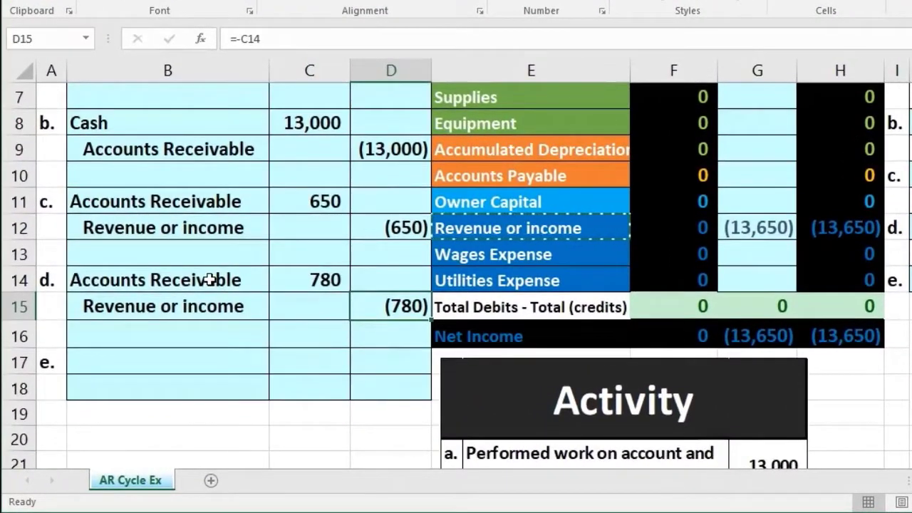
{"action": "left_click_drag", "start_coordinate": [210, 280], "coordinate": [320, 276]}
{"action": "scroll", "coordinate": [438, 397], "scroll_direction": "up", "scroll_amount": 2}
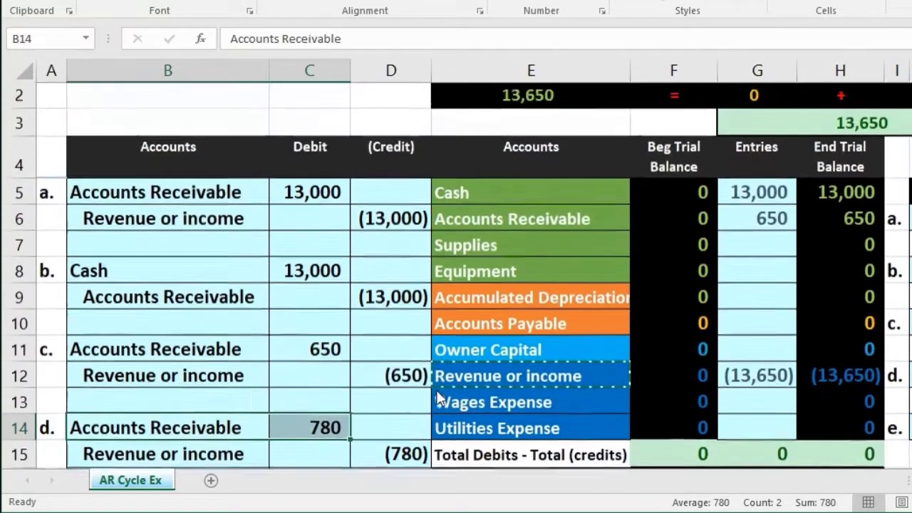
{"action": "scroll", "coordinate": [436, 390], "scroll_direction": "down", "scroll_amount": 1}
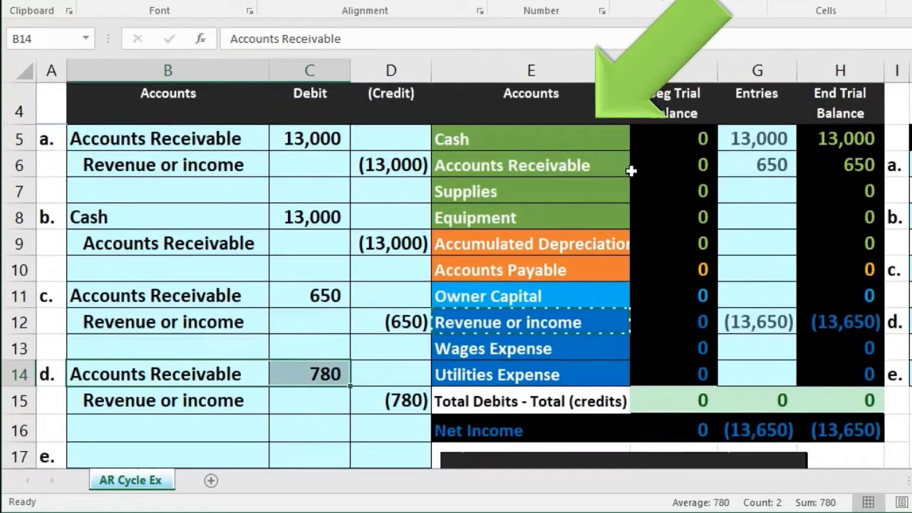
Post transaction d's debit to Accounts Receivable by adding C14 to the Entries formula in G6.
{"action": "left_click", "coordinate": [739, 165]}
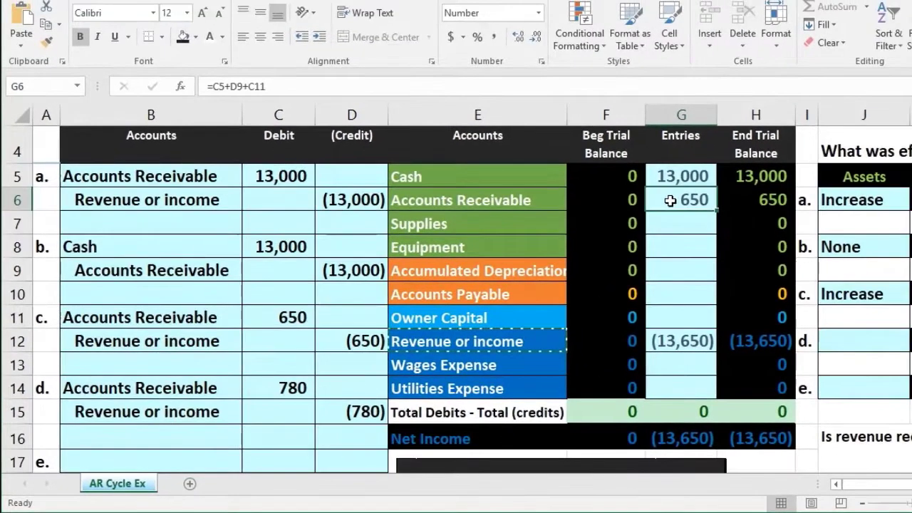
{"action": "double_click", "coordinate": [670, 201]}
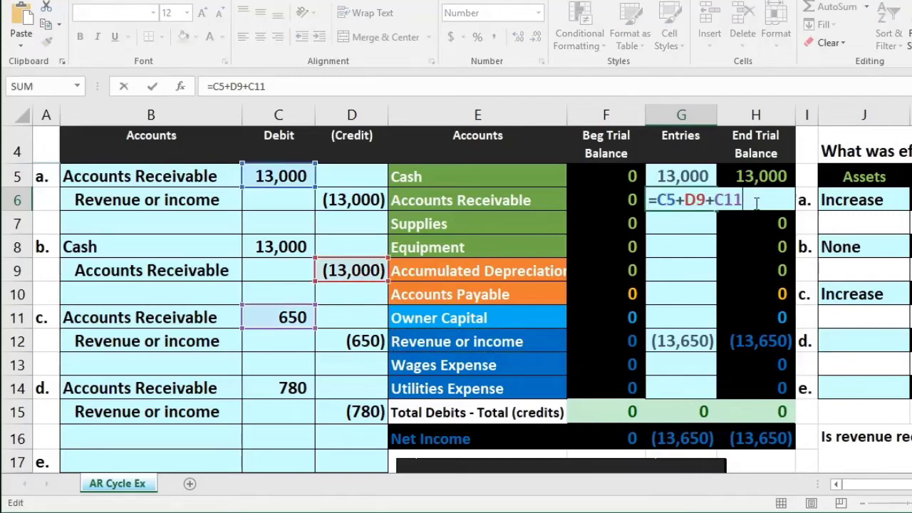
{"action": "type", "text": "+"}
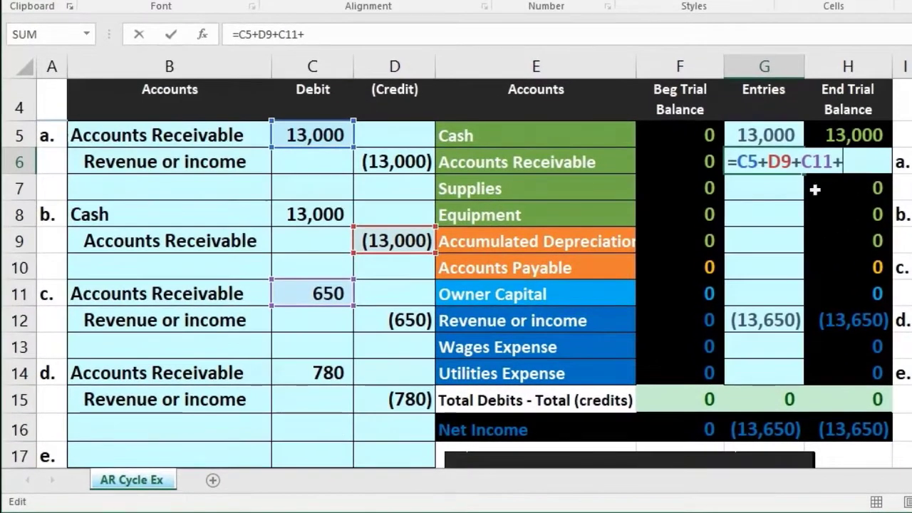
{"action": "left_click", "coordinate": [326, 373]}
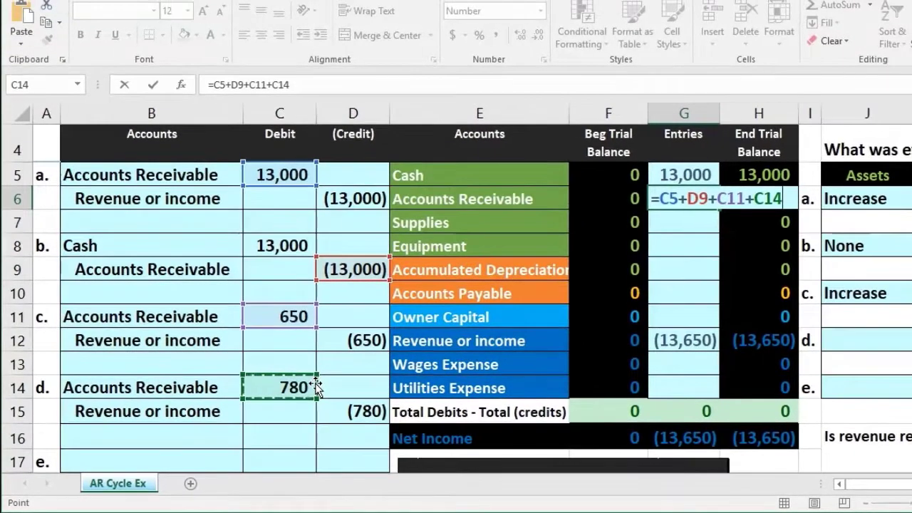
{"action": "key", "text": "Return"}
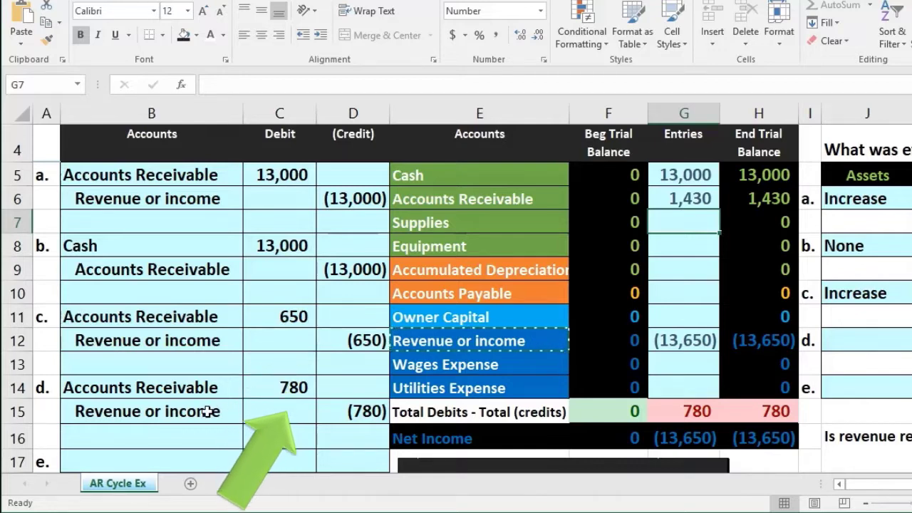
Post transaction d's credit to Revenue or income by adding D15 to the Entries formula in G12.
{"action": "left_click", "coordinate": [676, 340]}
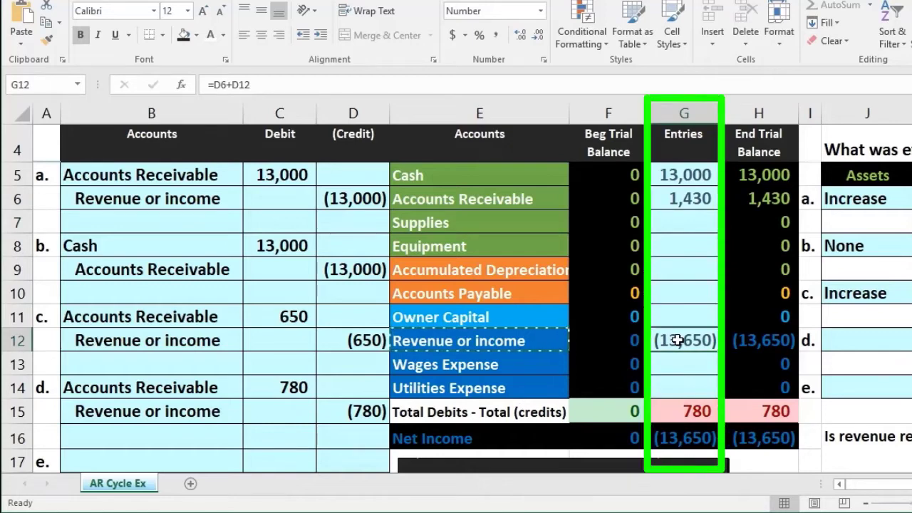
{"action": "double_click", "coordinate": [677, 340]}
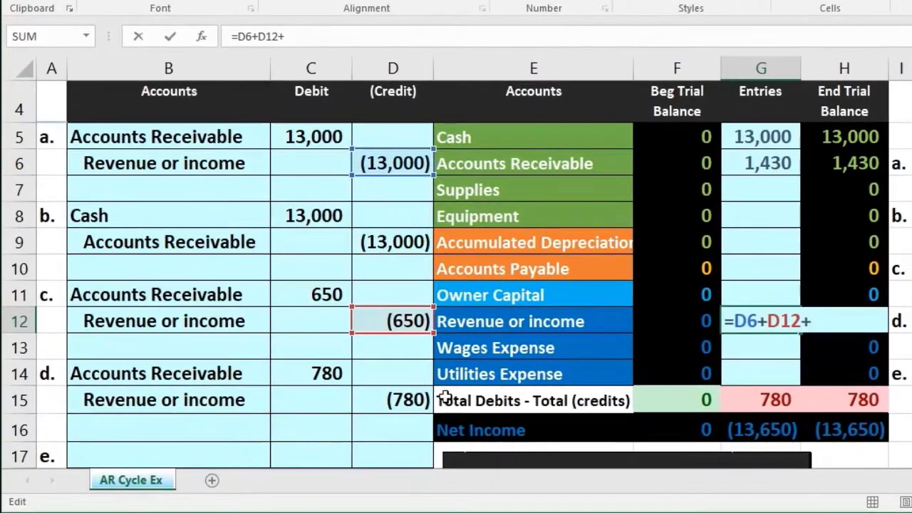
{"action": "left_click", "coordinate": [373, 414]}
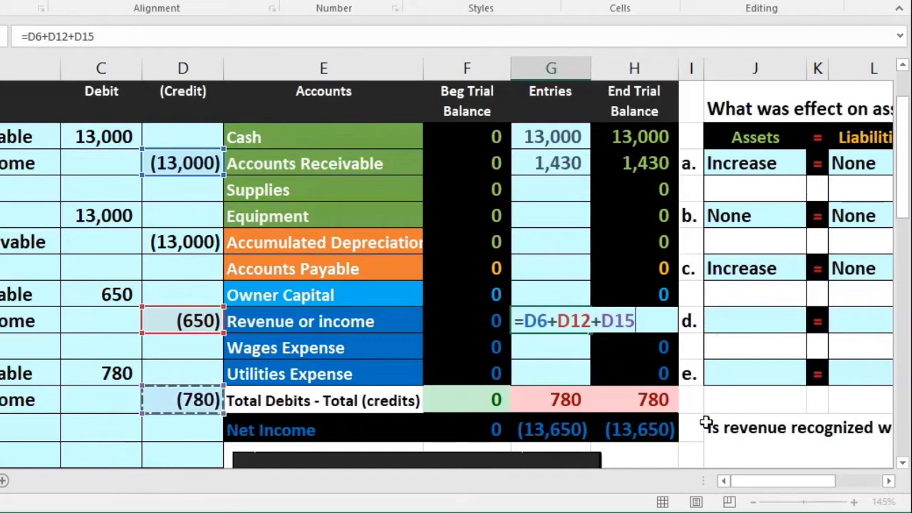
{"action": "key", "text": "Return"}
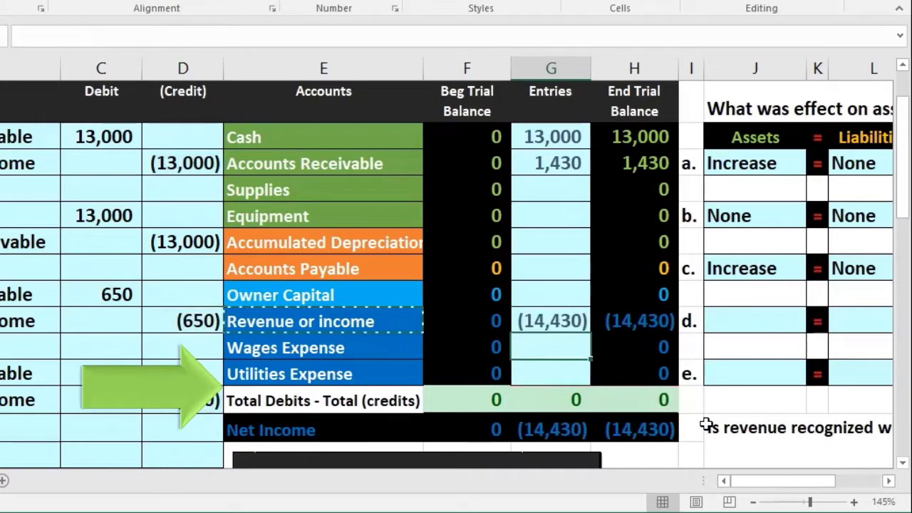
Check the ending balances of Revenue or income, Net Income and total debits less credits, and bring the accounting equation table into view.
{"action": "left_click", "coordinate": [645, 324]}
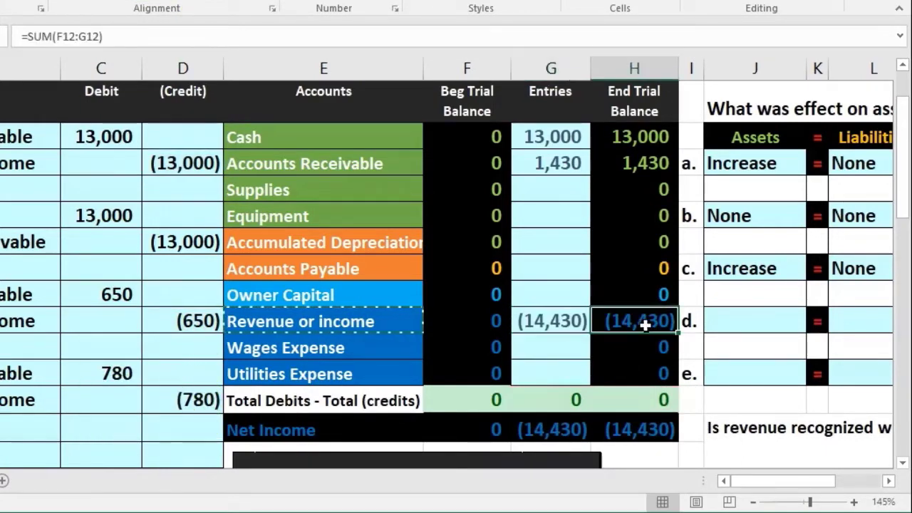
{"action": "left_click", "coordinate": [637, 425]}
{"action": "left_click", "coordinate": [626, 403]}
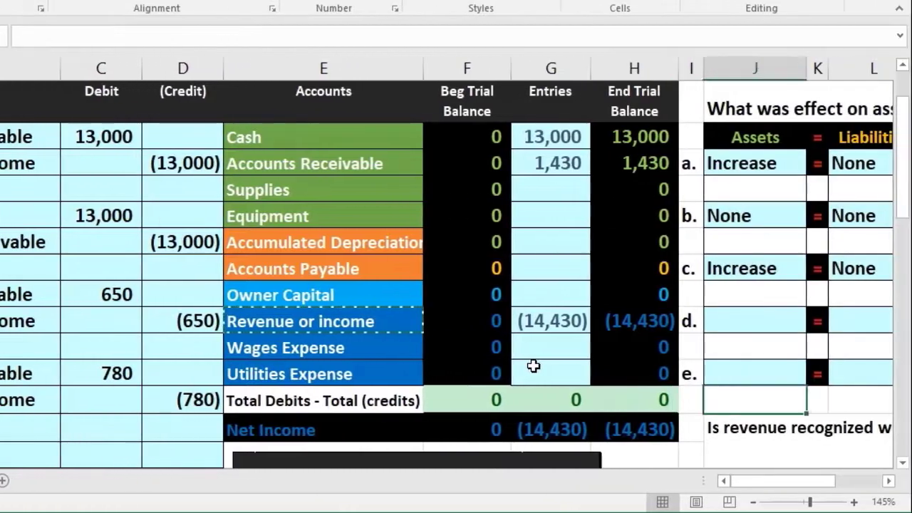
{"action": "key", "text": "Right"}
{"action": "key", "text": "Right"}
{"action": "key", "text": "Right"}
{"action": "key", "text": "Right"}
{"action": "key", "text": "Right"}
{"action": "key", "text": "Right"}
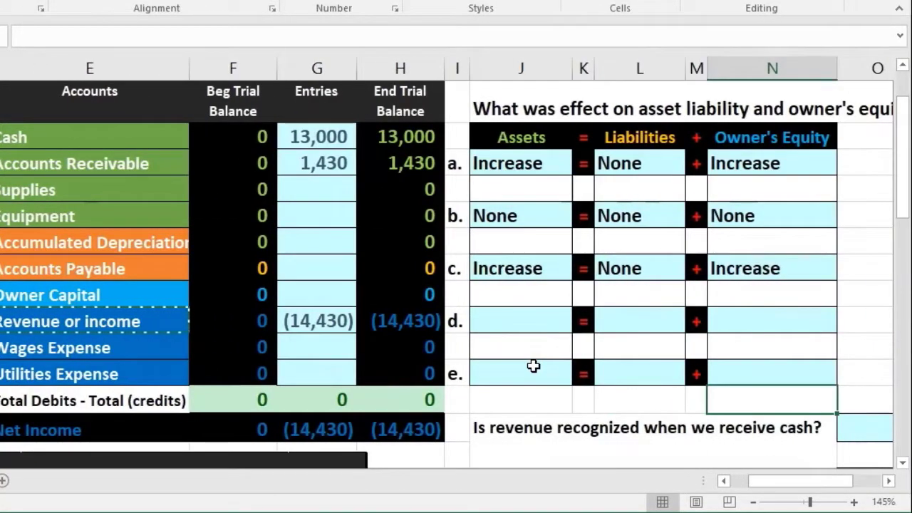
Record transaction d's accounting equation effects in row d as Assets Increase, Liabilities None and Owner's Equity Increase.
{"action": "left_click", "coordinate": [535, 322]}
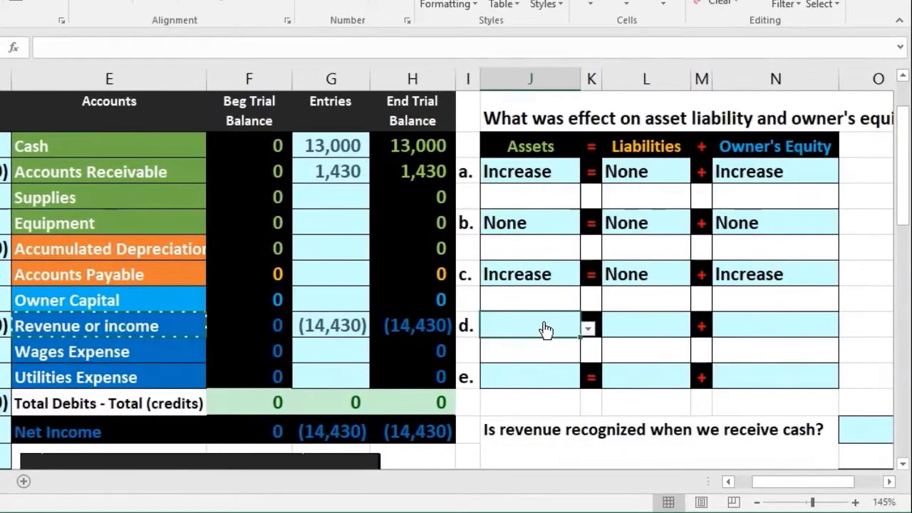
{"action": "left_click", "coordinate": [587, 331]}
{"action": "left_click", "coordinate": [569, 362]}
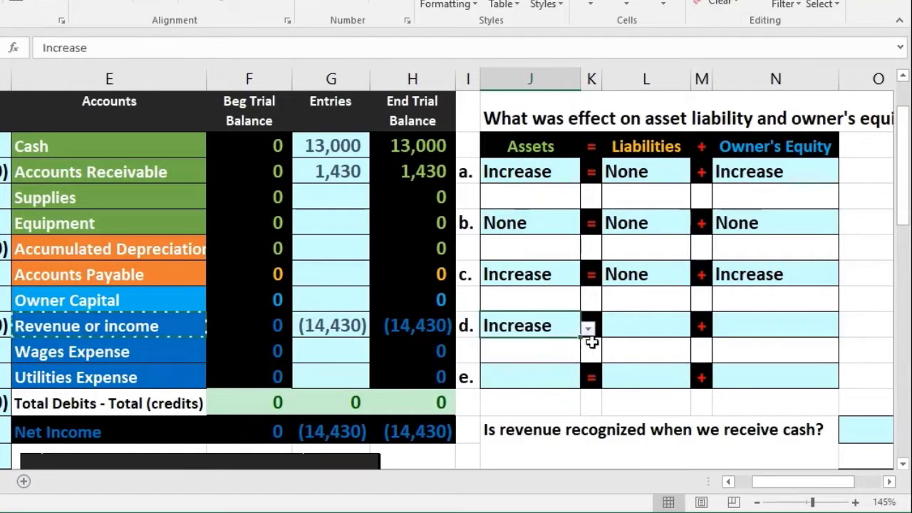
{"action": "left_click", "coordinate": [634, 318]}
{"action": "left_click", "coordinate": [697, 329]}
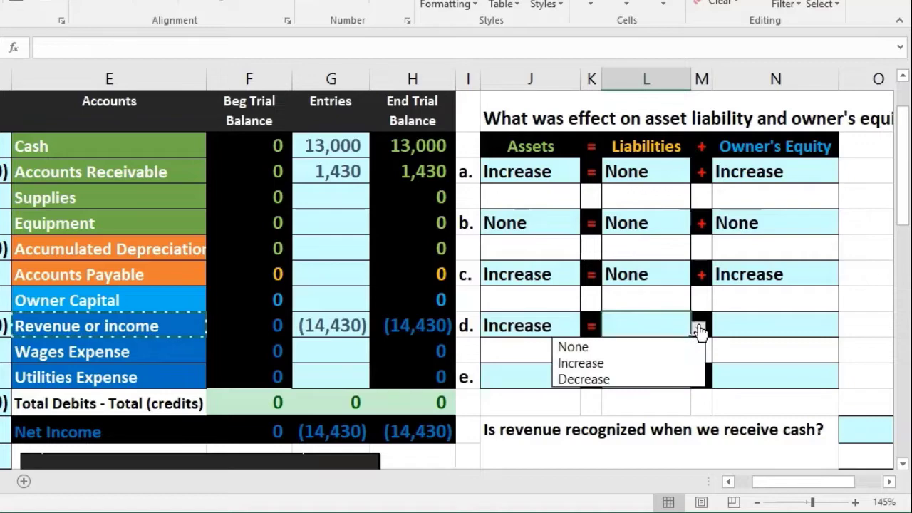
{"action": "left_click", "coordinate": [673, 348]}
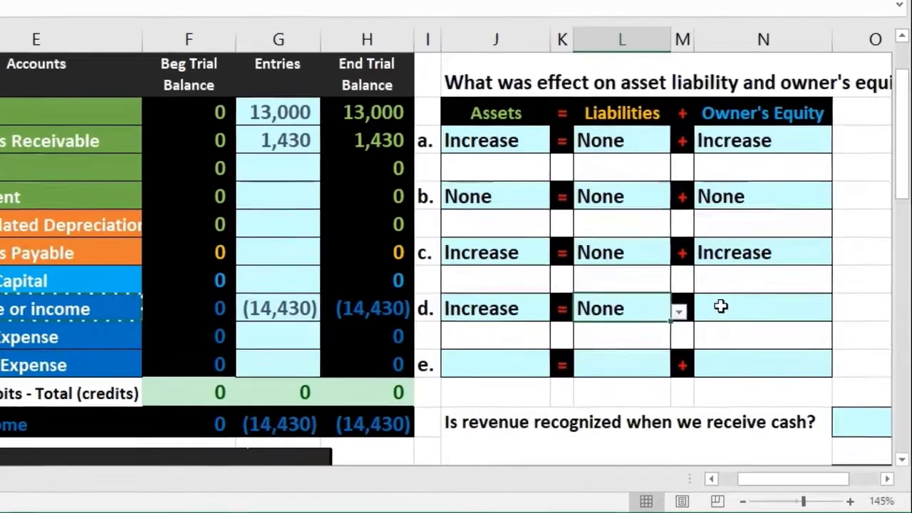
{"action": "left_click", "coordinate": [790, 330]}
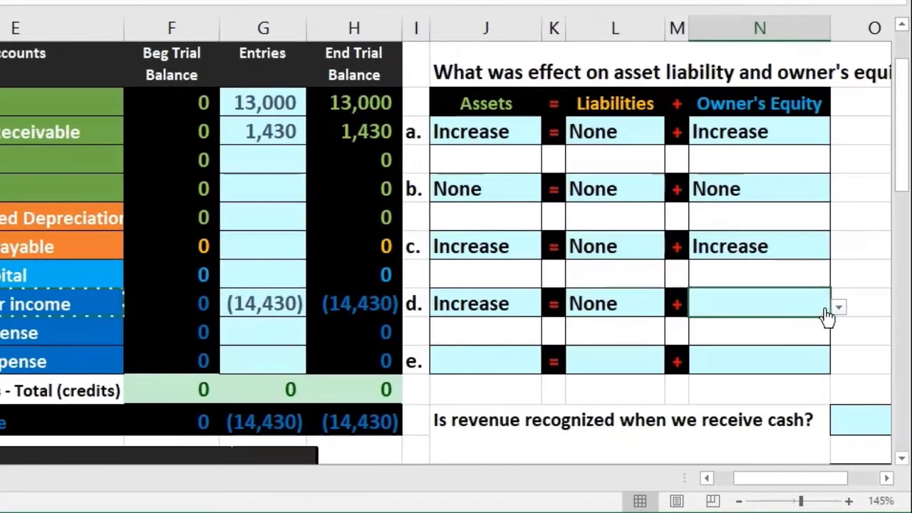
{"action": "left_click", "coordinate": [840, 308]}
{"action": "left_click", "coordinate": [801, 338]}
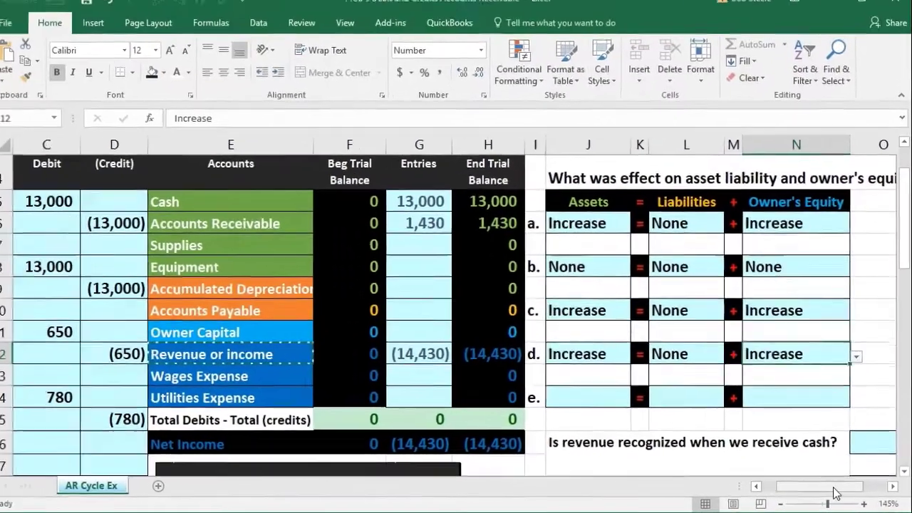
Read transaction e in the Activity list and check the Cash account's row in the trial balance.
{"action": "scroll", "coordinate": [658, 475], "scroll_direction": "left", "scroll_amount": 2}
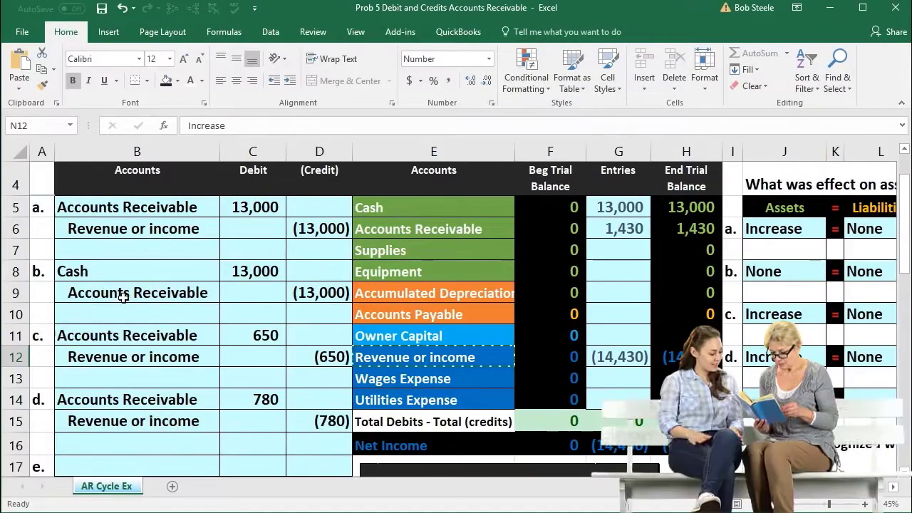
{"action": "scroll", "coordinate": [169, 310], "scroll_direction": "down", "scroll_amount": 5}
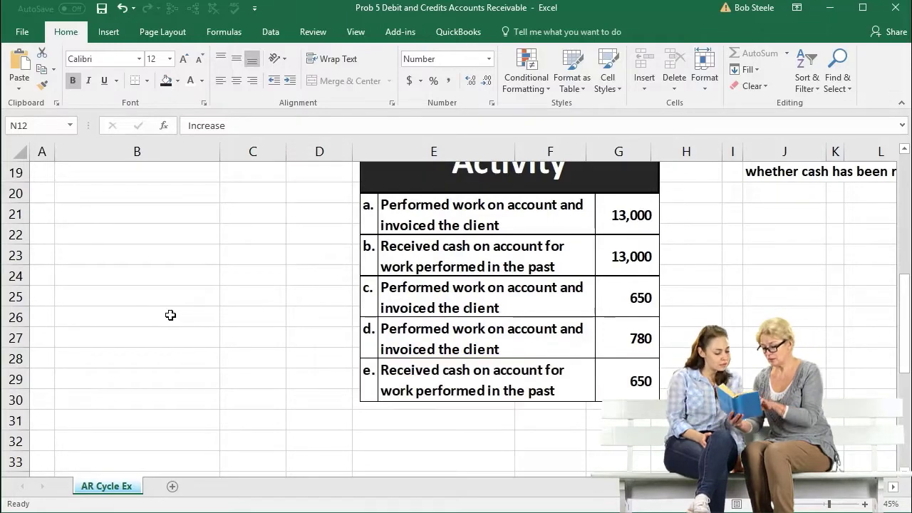
{"action": "scroll", "coordinate": [170, 315], "scroll_direction": "up", "scroll_amount": 5}
{"action": "left_click_drag", "start_coordinate": [399, 206], "coordinate": [688, 201]}
{"action": "scroll", "coordinate": [606, 288], "scroll_direction": "down", "scroll_amount": 5}
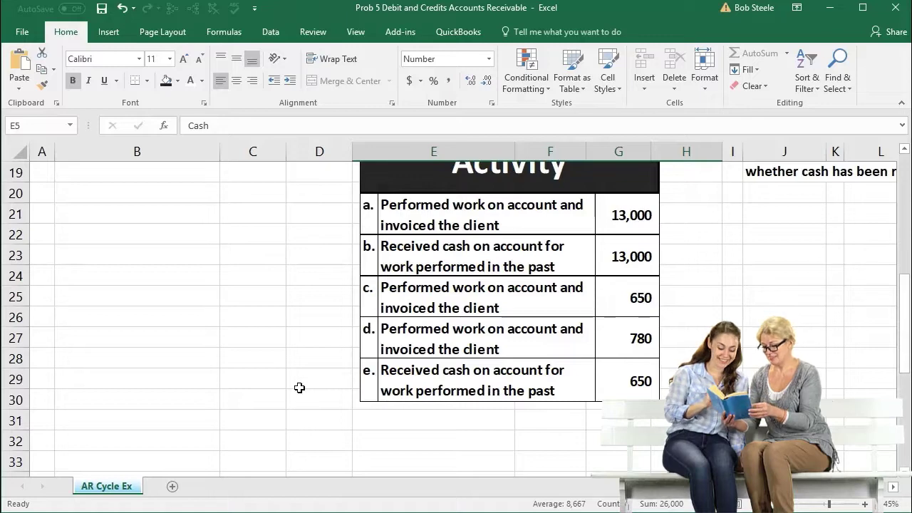
{"action": "scroll", "coordinate": [299, 388], "scroll_direction": "up", "scroll_amount": 5}
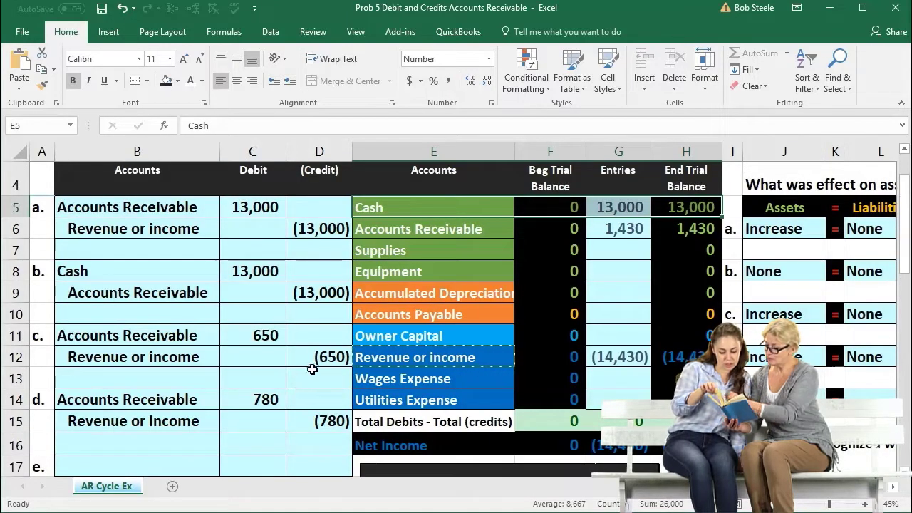
{"action": "left_click", "coordinate": [682, 211]}
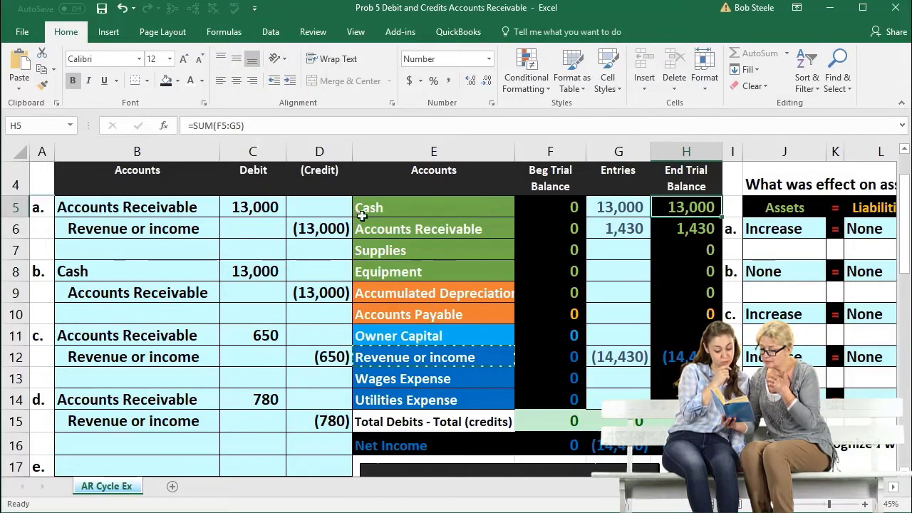
Copy the Cash account name from E5 and paste it as a value into B17 as transaction e's debit account.
{"action": "left_click", "coordinate": [362, 215]}
{"action": "right_click", "coordinate": [381, 207]}
{"action": "left_click", "coordinate": [409, 228]}
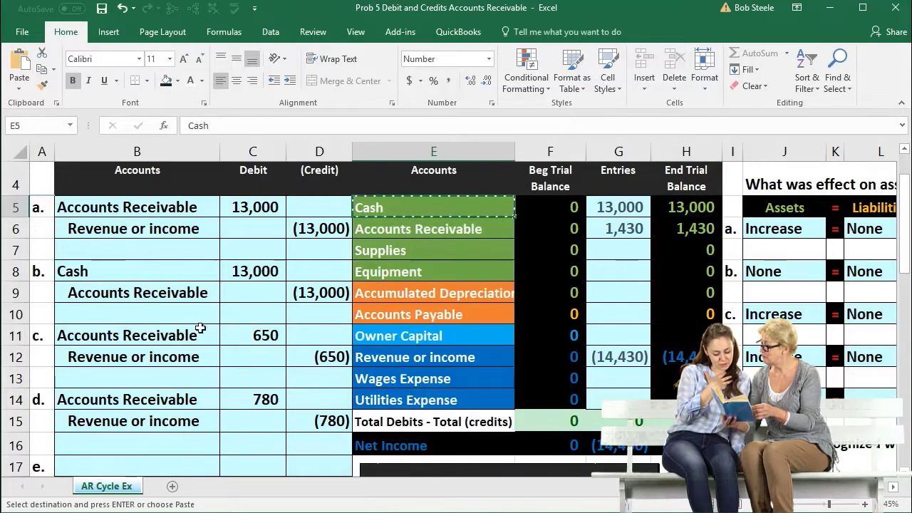
{"action": "scroll", "coordinate": [200, 327], "scroll_direction": "down", "scroll_amount": 2}
{"action": "left_click", "coordinate": [107, 321]}
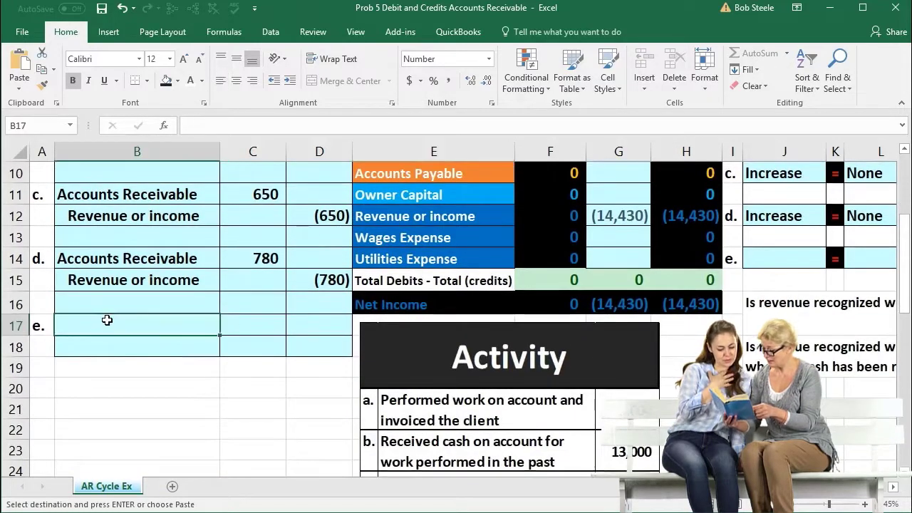
{"action": "right_click", "coordinate": [107, 320]}
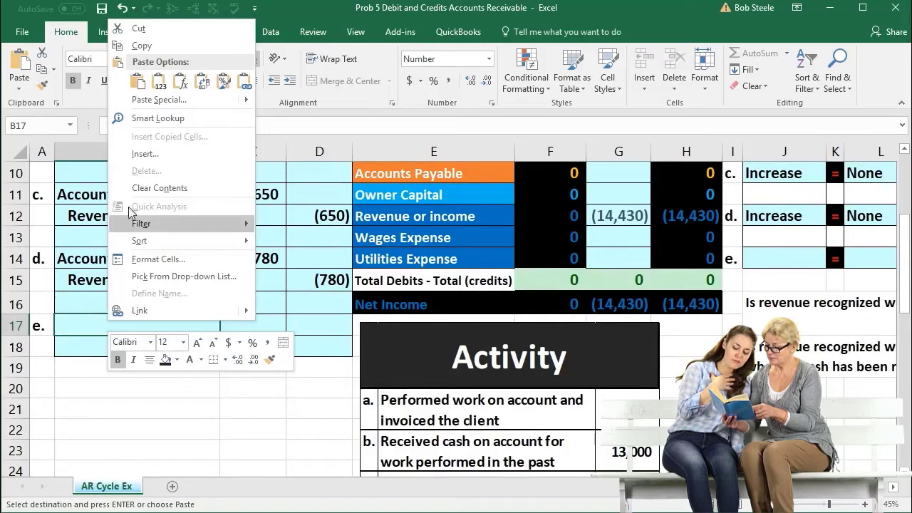
{"action": "left_click", "coordinate": [158, 82]}
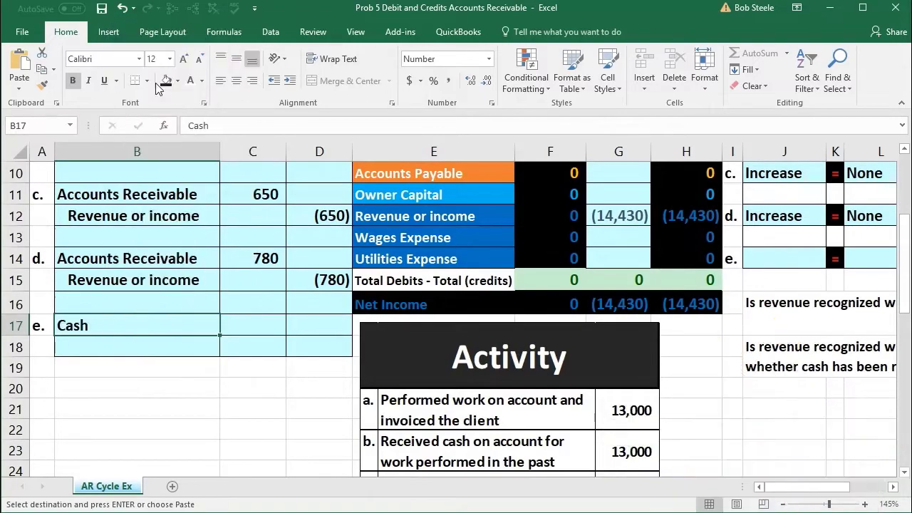
Enter 650 in C17 as the debit to Cash for transaction e.
{"action": "left_click", "coordinate": [254, 315]}
{"action": "scroll", "coordinate": [255, 316], "scroll_direction": "down", "scroll_amount": 3}
{"action": "scroll", "coordinate": [256, 318], "scroll_direction": "up", "scroll_amount": 2}
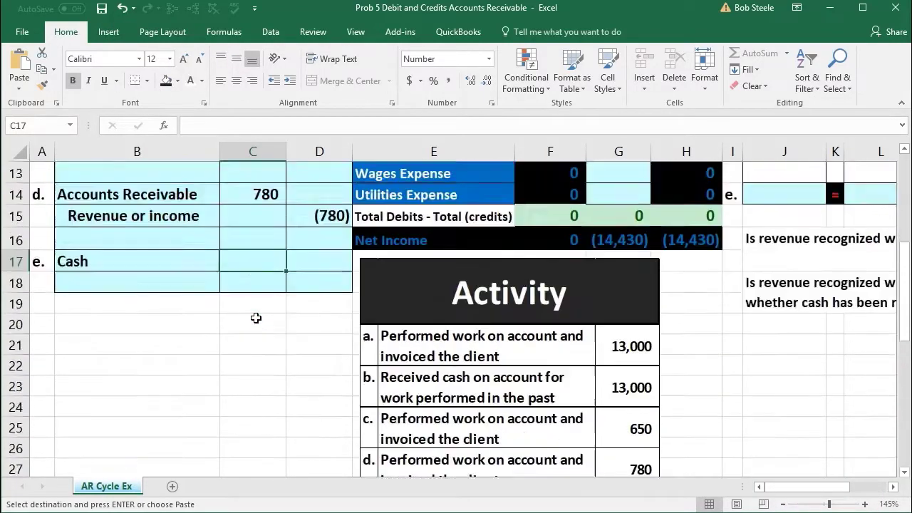
{"action": "scroll", "coordinate": [256, 317], "scroll_direction": "up", "scroll_amount": 1}
{"action": "type", "text": "650"}
{"action": "key", "text": "Return"}
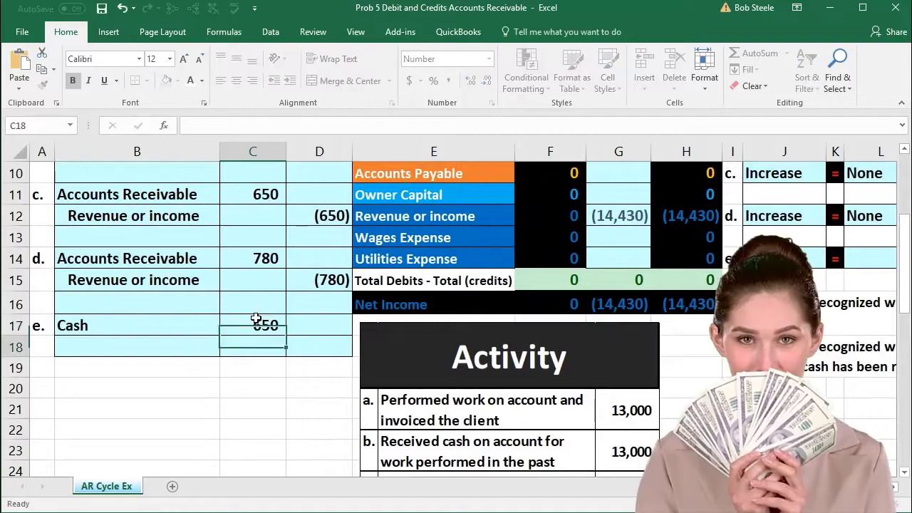
Enter transaction e's credit in D18 as the negative of the debit in C17.
{"action": "key", "text": "Right"}
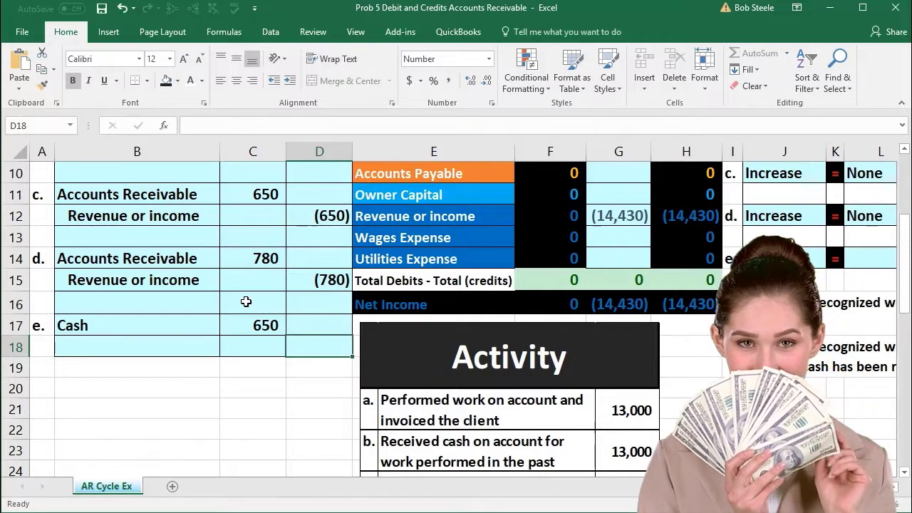
{"action": "type", "text": "-"}
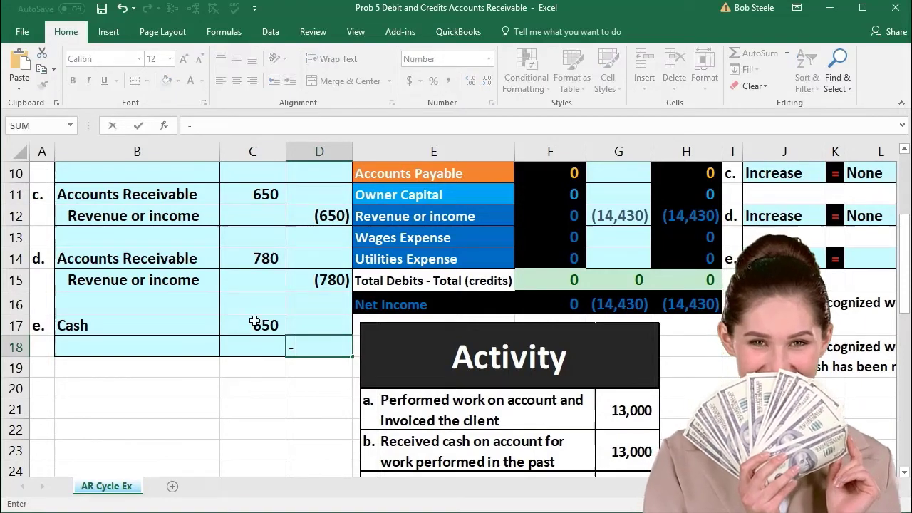
{"action": "left_click", "coordinate": [255, 321]}
{"action": "key", "text": "Return"}
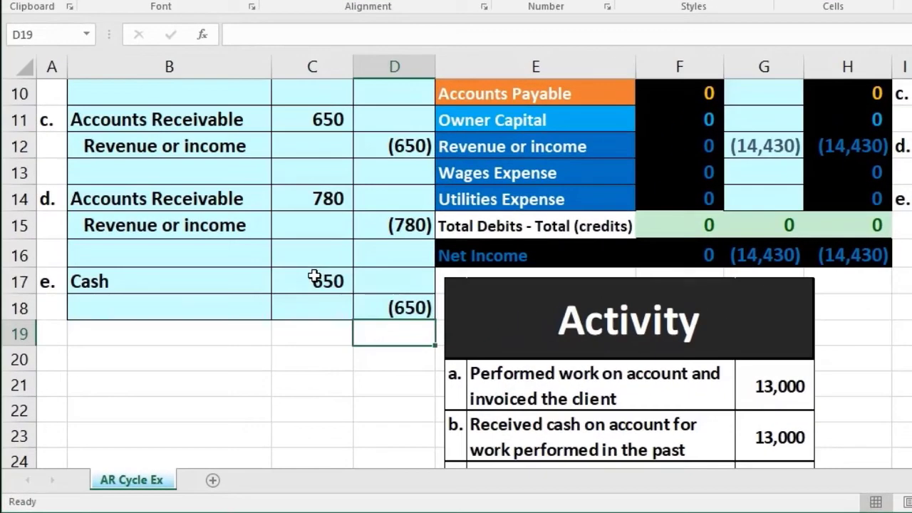
Examine the Revenue account, transaction c's entry, Accounts Receivable and activity e to determine which account transaction e credits.
{"action": "left_click", "coordinate": [217, 312]}
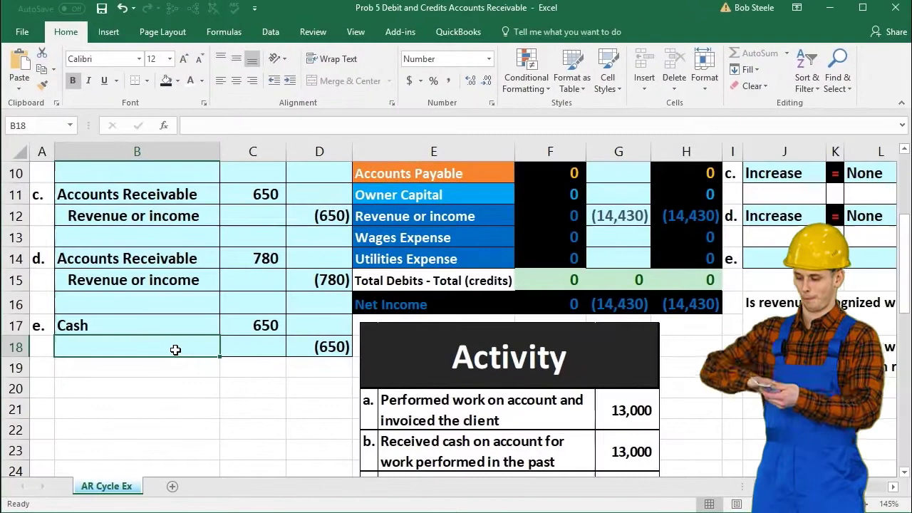
{"action": "left_click", "coordinate": [385, 220]}
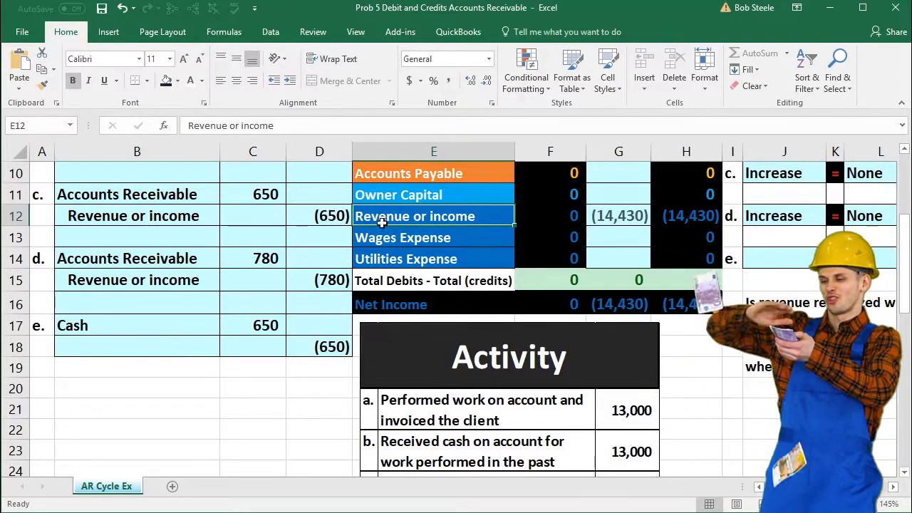
{"action": "left_click", "coordinate": [182, 193]}
{"action": "left_click", "coordinate": [316, 212]}
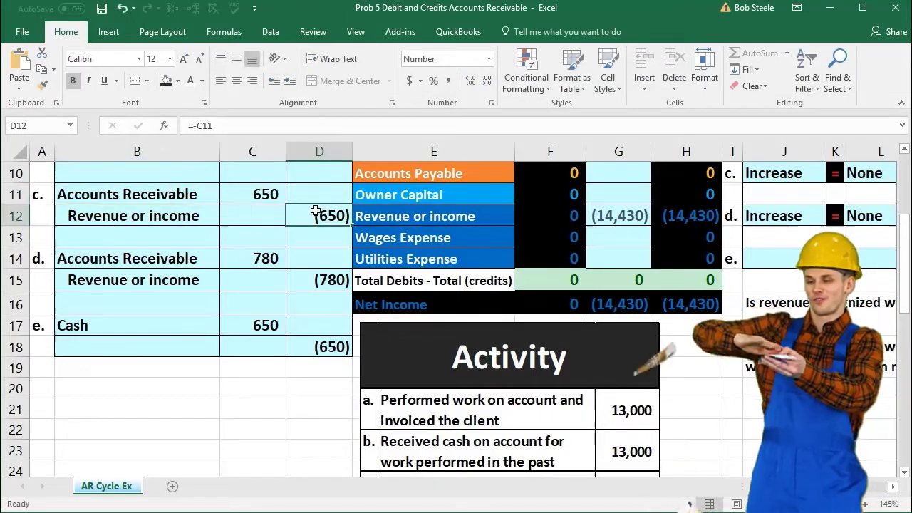
{"action": "scroll", "coordinate": [295, 287], "scroll_direction": "down", "scroll_amount": 1}
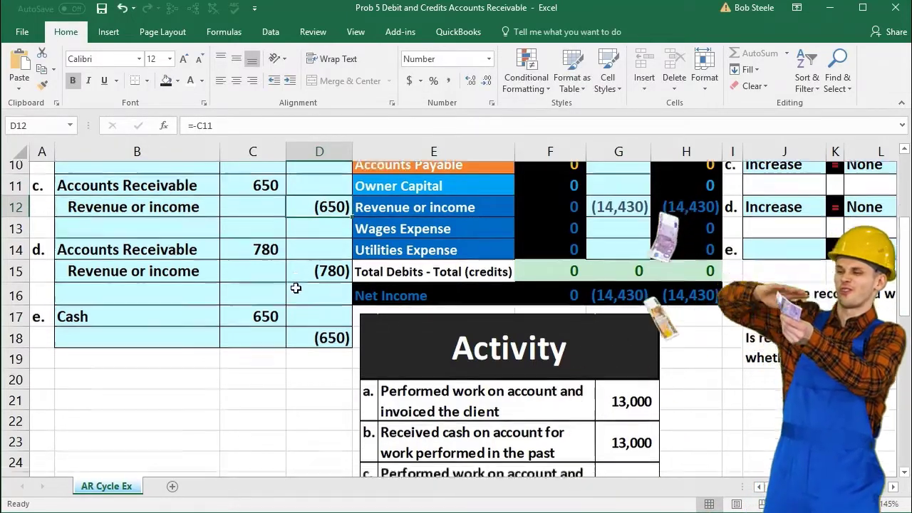
{"action": "scroll", "coordinate": [296, 287], "scroll_direction": "down", "scroll_amount": 1}
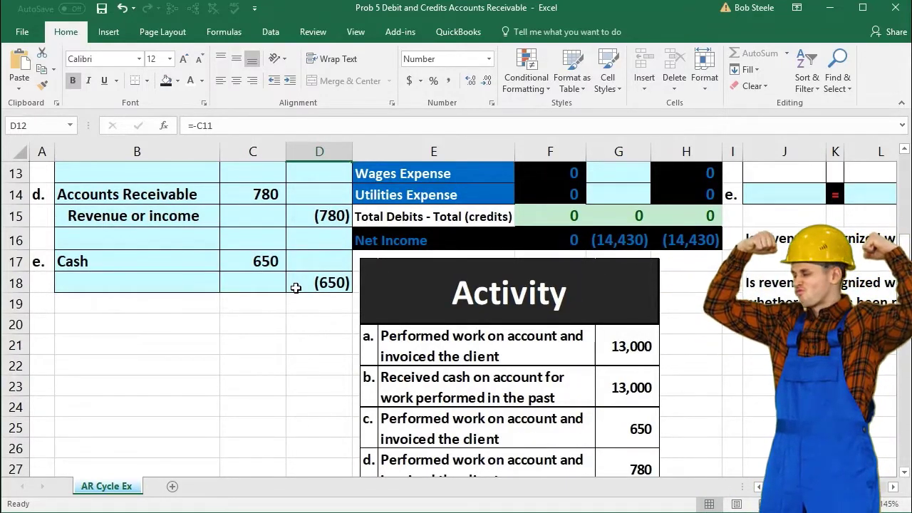
{"action": "scroll", "coordinate": [296, 287], "scroll_direction": "up", "scroll_amount": 3}
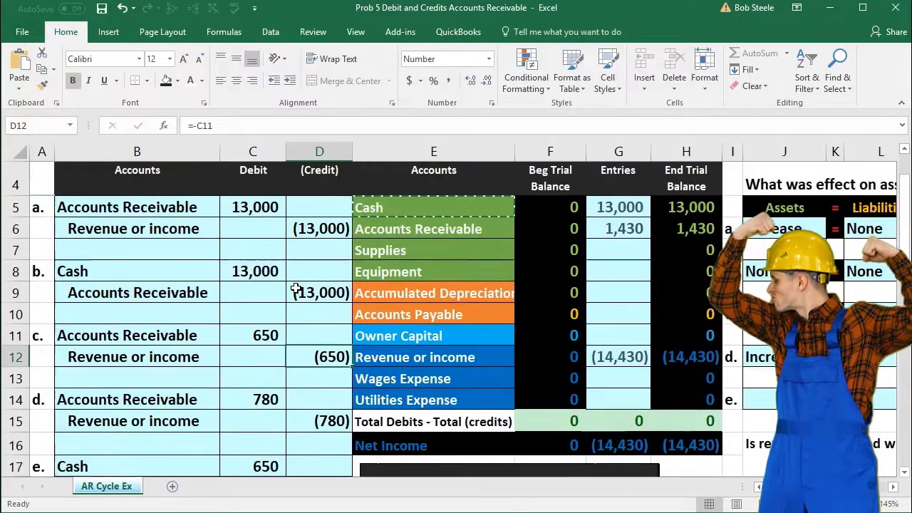
{"action": "left_click", "coordinate": [364, 229]}
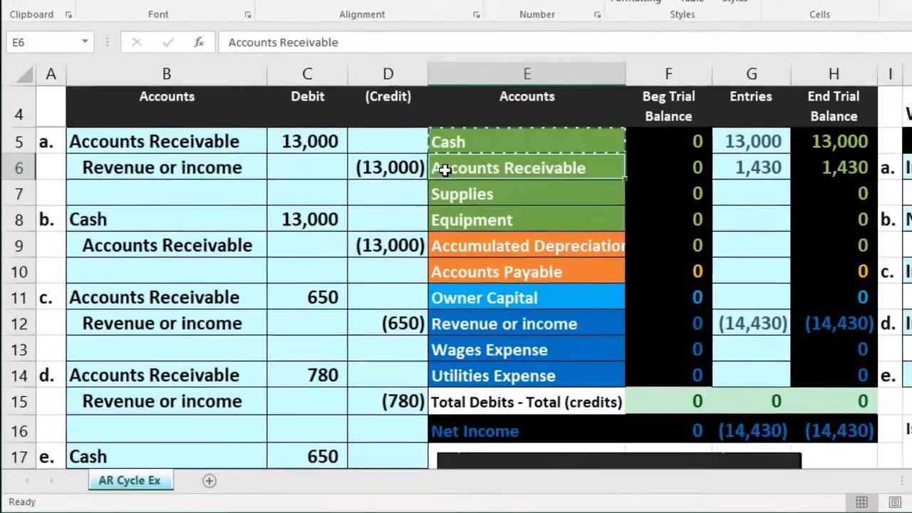
{"action": "scroll", "coordinate": [444, 171], "scroll_direction": "down", "scroll_amount": 6}
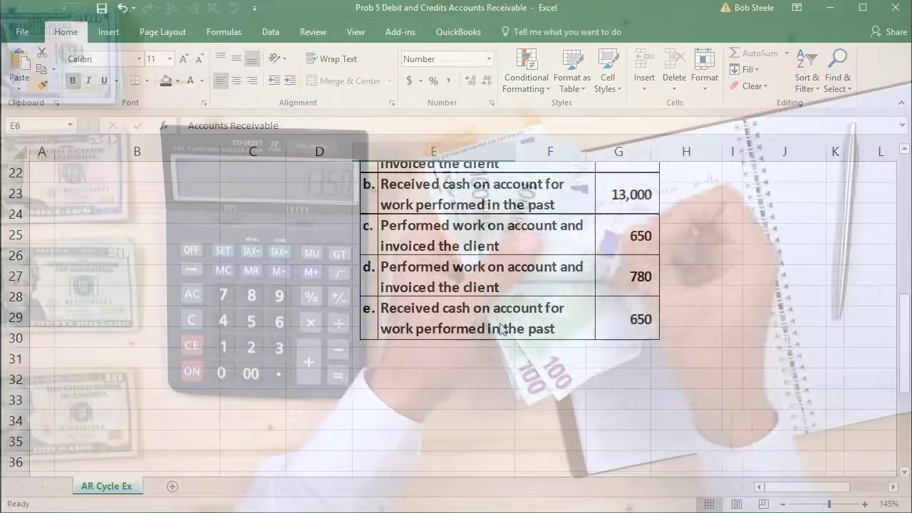
{"action": "scroll", "coordinate": [500, 329], "scroll_direction": "up", "scroll_amount": 6}
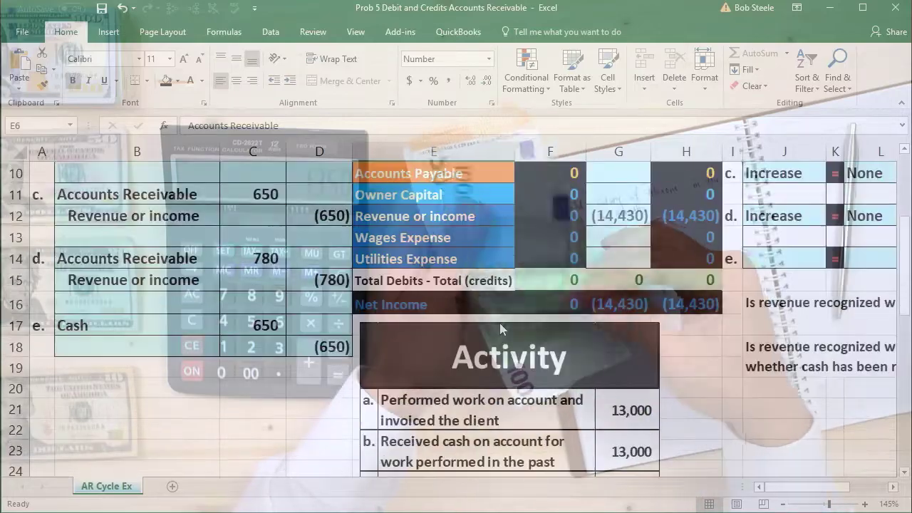
{"action": "scroll", "coordinate": [499, 323], "scroll_direction": "up", "scroll_amount": 2}
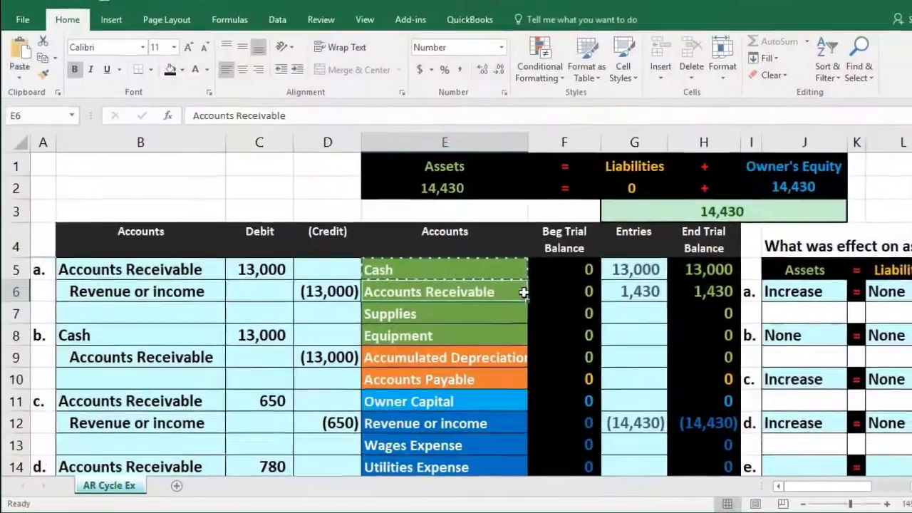
Copy the Accounts Receivable name from E6 and paste it as a value into B18 as transaction e's credit account.
{"action": "left_click", "coordinate": [563, 292]}
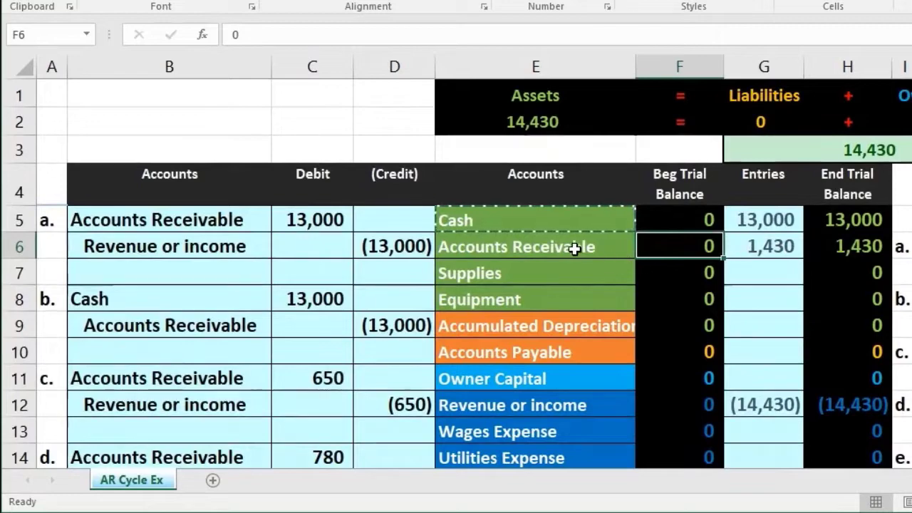
{"action": "left_click", "coordinate": [475, 291]}
{"action": "right_click", "coordinate": [572, 246]}
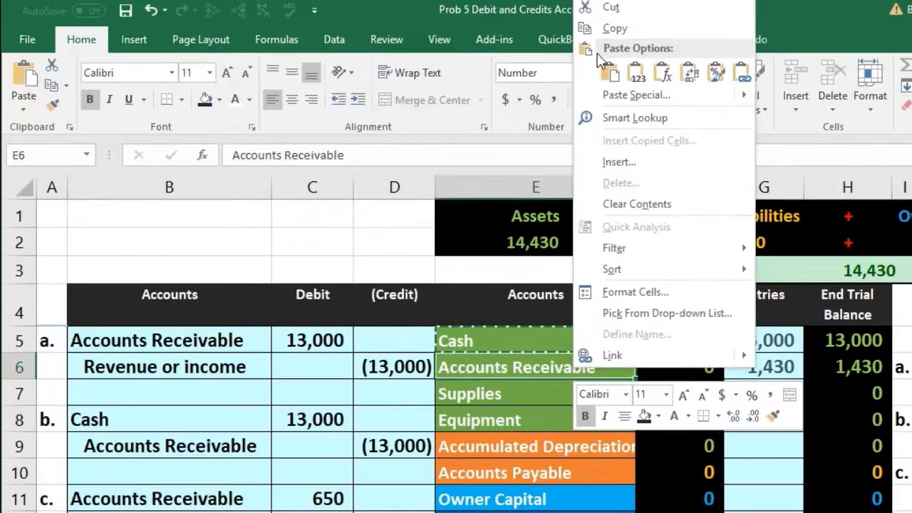
{"action": "key", "text": "Escape"}
{"action": "scroll", "coordinate": [408, 301], "scroll_direction": "down", "scroll_amount": 4}
{"action": "left_click", "coordinate": [222, 346]}
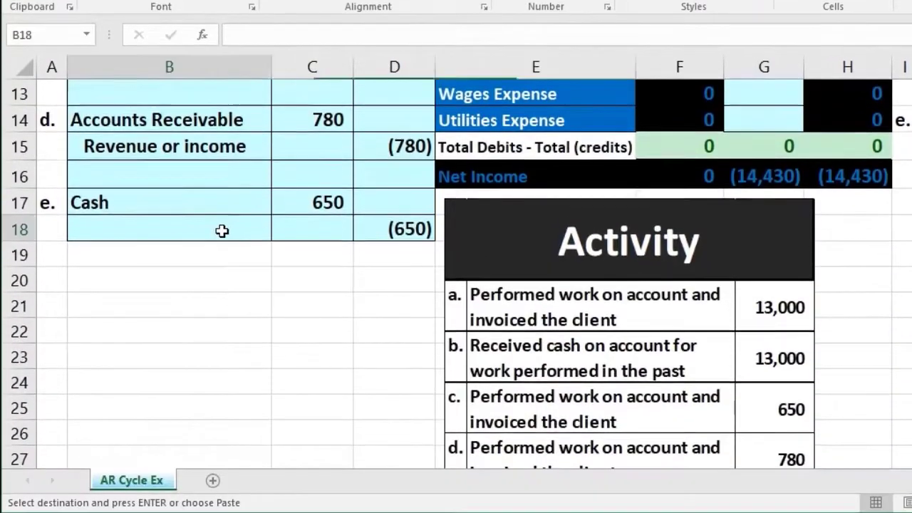
{"action": "right_click", "coordinate": [222, 230]}
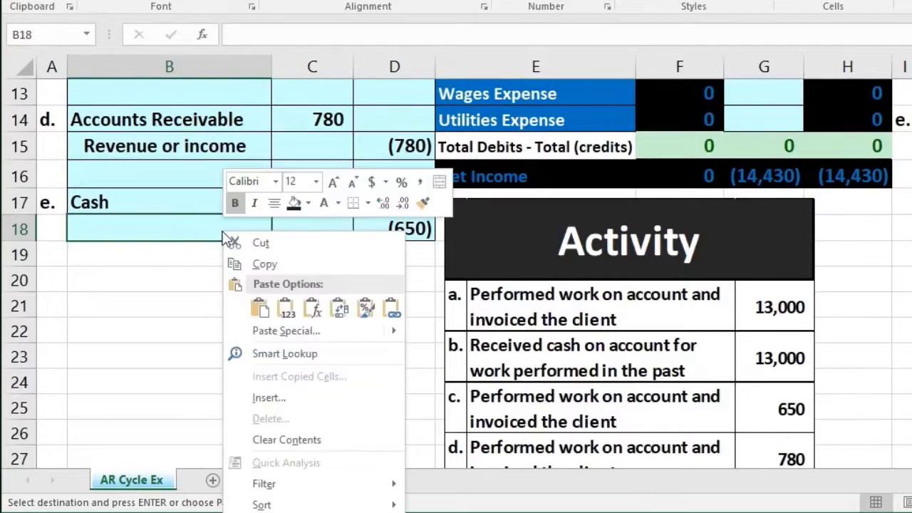
{"action": "left_click", "coordinate": [287, 307]}
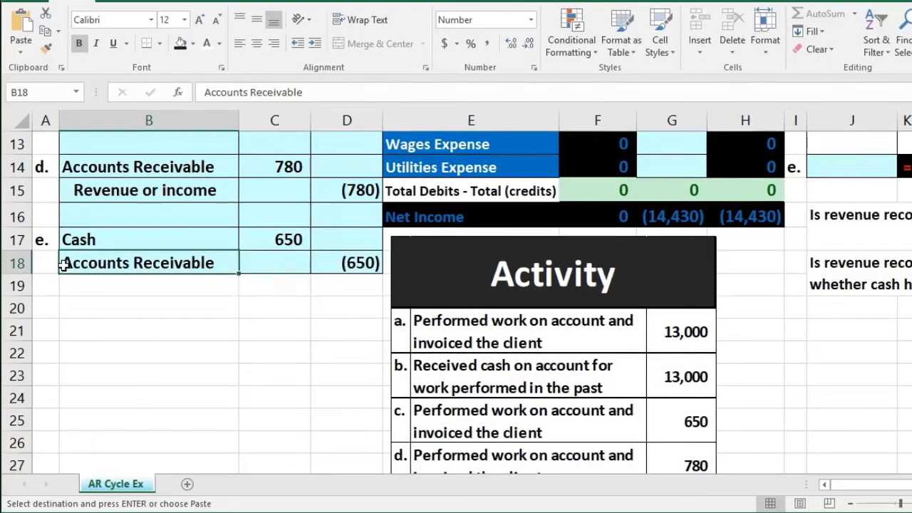
Indent the Accounts Receivable name in B18 to mark it as transaction e's credit account.
{"action": "double_click", "coordinate": [74, 230]}
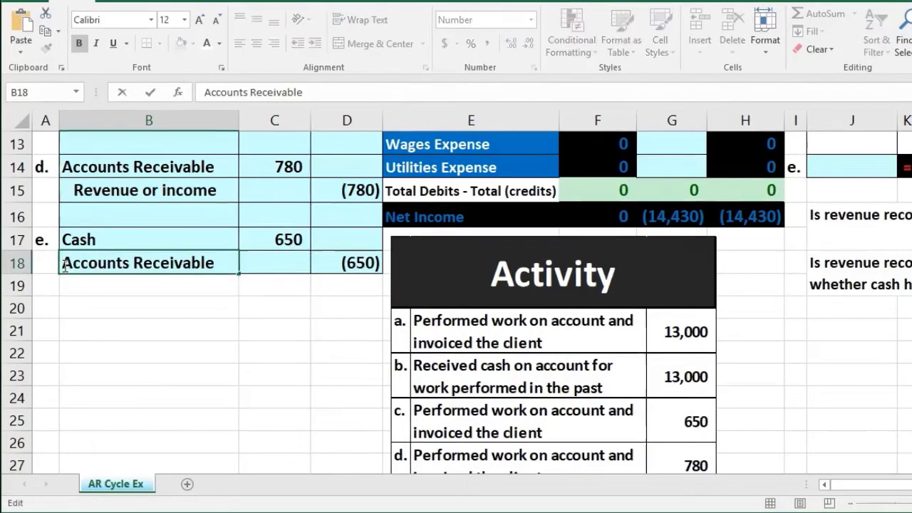
{"action": "key", "text": "Return"}
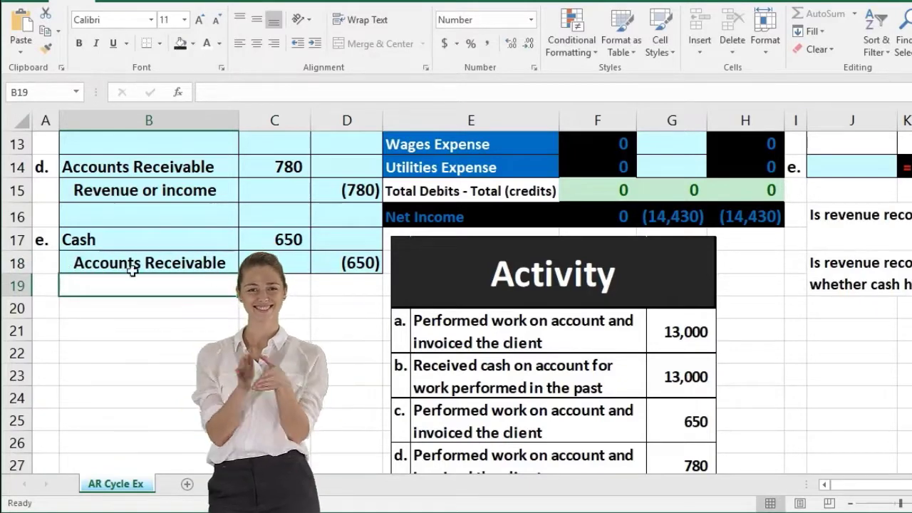
Review transaction e's debit and credit lines against Accounts Receivable's ending balance in H6.
{"action": "left_click_drag", "start_coordinate": [222, 262], "coordinate": [336, 263]}
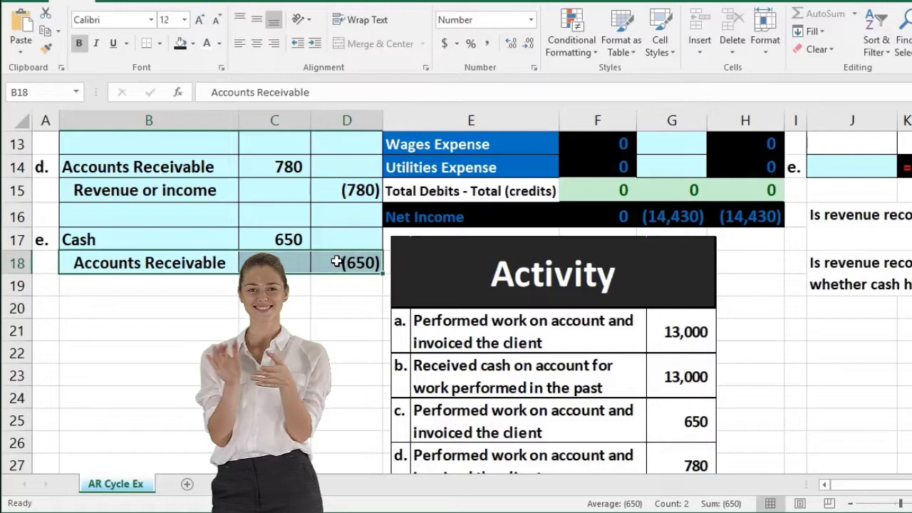
{"action": "left_click", "coordinate": [283, 240]}
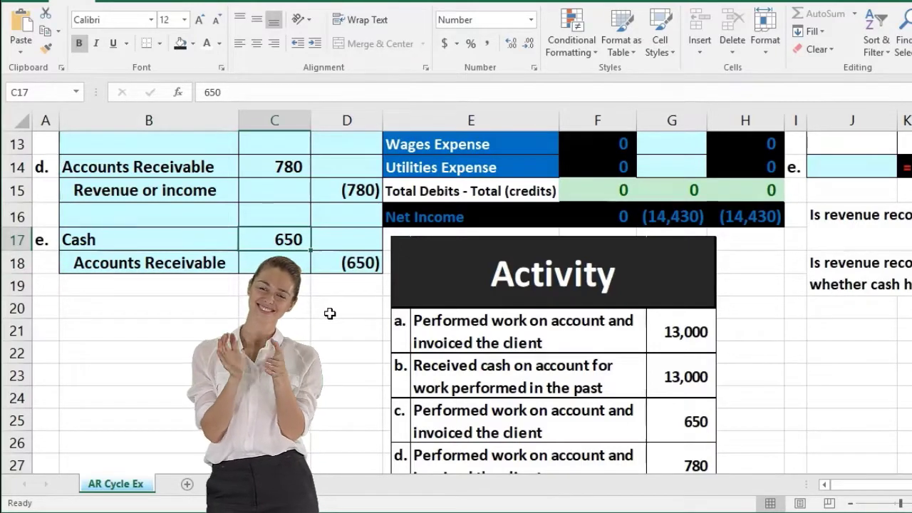
{"action": "scroll", "coordinate": [329, 313], "scroll_direction": "up", "scroll_amount": 4}
{"action": "left_click", "coordinate": [726, 280]}
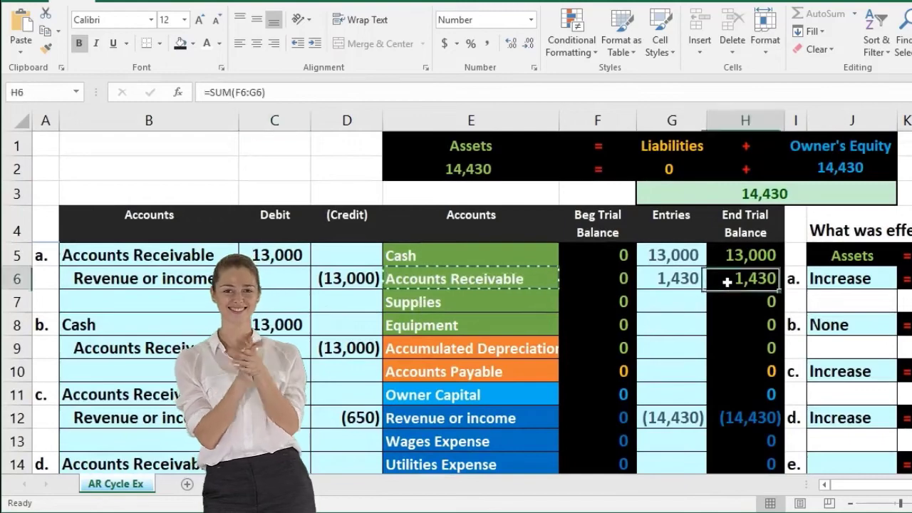
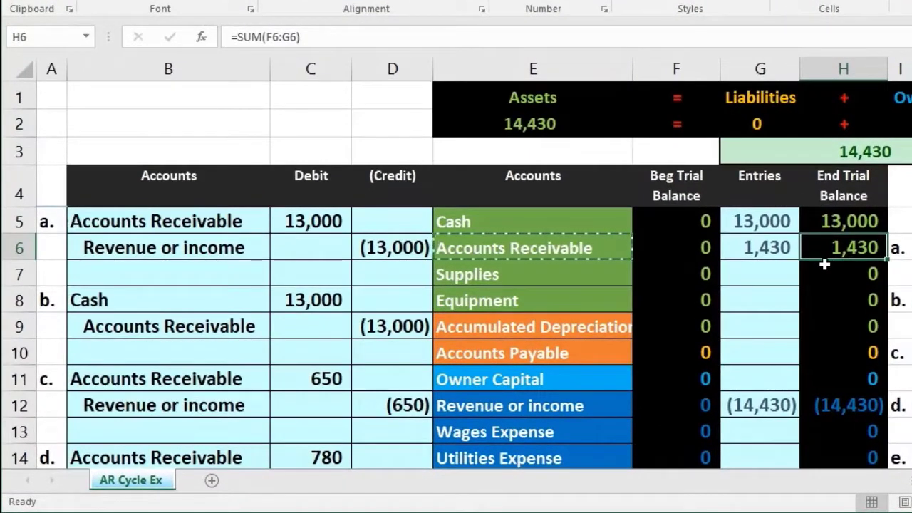
{"action": "scroll", "coordinate": [824, 264], "scroll_direction": "down", "scroll_amount": 4}
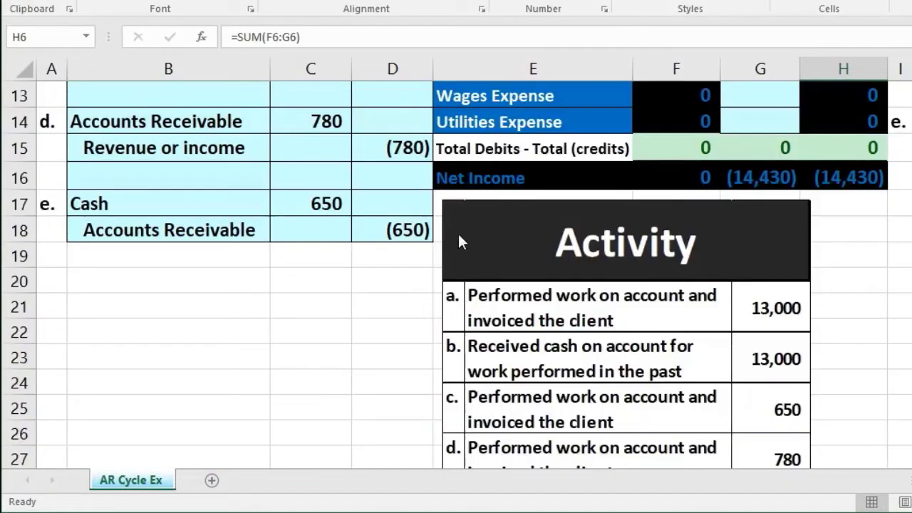
{"action": "left_click", "coordinate": [403, 230]}
{"action": "left_click_drag", "start_coordinate": [176, 204], "coordinate": [302, 203]}
{"action": "scroll", "coordinate": [550, 303], "scroll_direction": "up", "scroll_amount": 2}
{"action": "scroll", "coordinate": [550, 302], "scroll_direction": "up", "scroll_amount": 2}
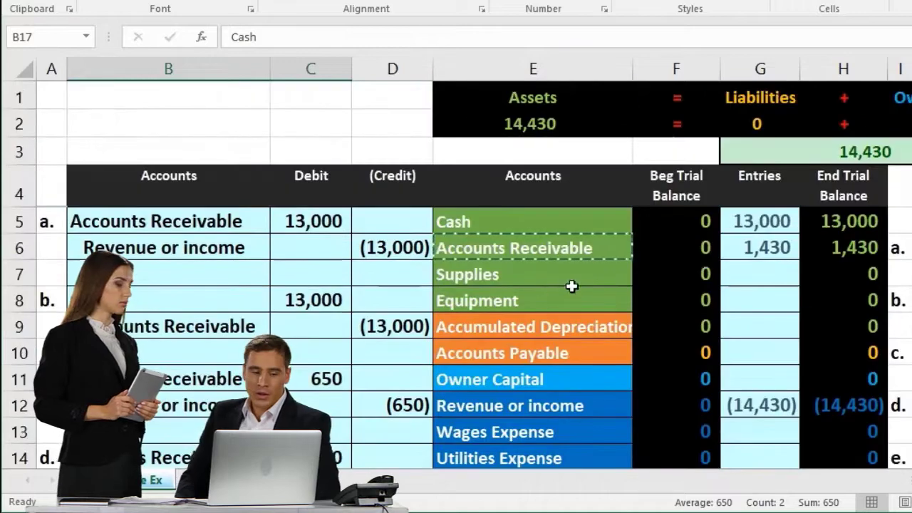
Post transaction e's Cash debit to the trial balance by extending the formula in G5 to =C8+C17.
{"action": "left_click", "coordinate": [753, 219]}
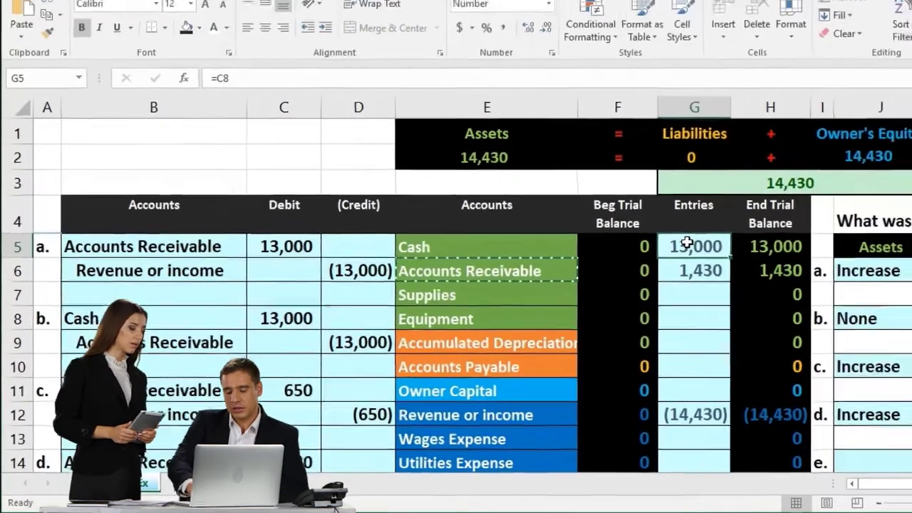
{"action": "double_click", "coordinate": [753, 219]}
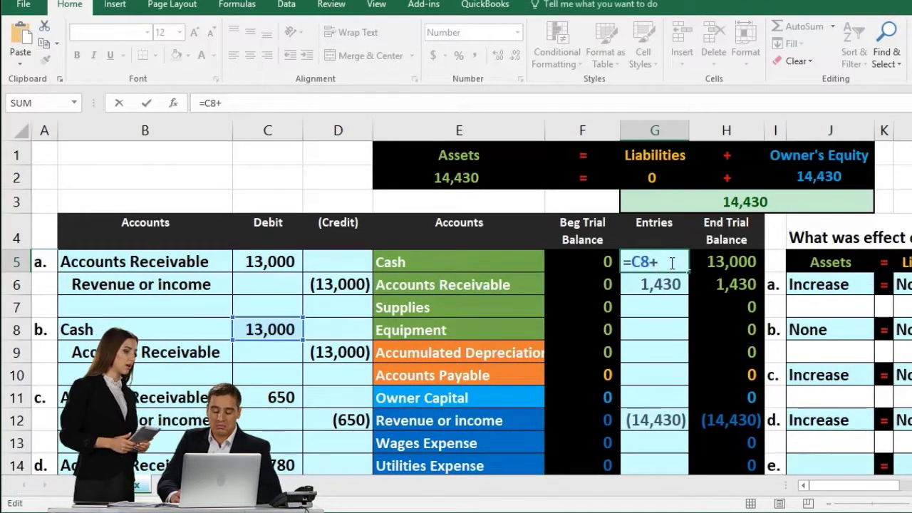
{"action": "scroll", "coordinate": [591, 286], "scroll_direction": "down", "scroll_amount": 3}
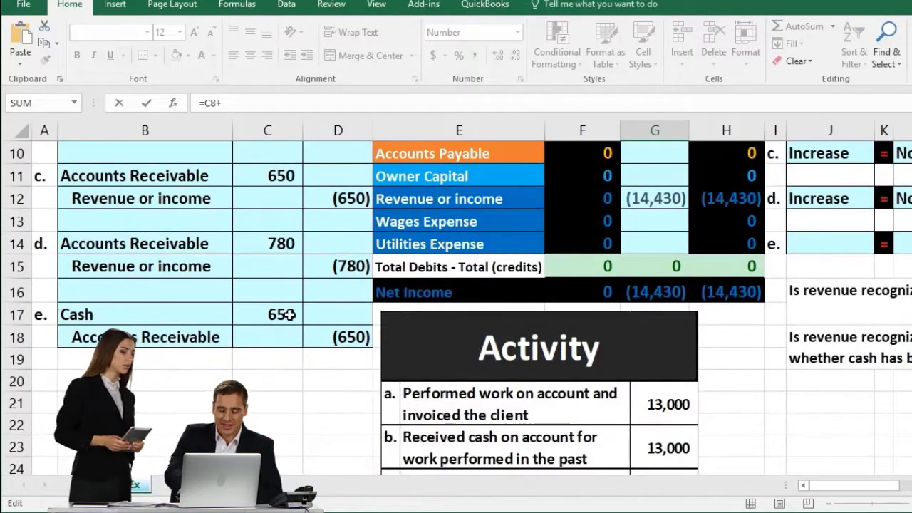
{"action": "left_click", "coordinate": [288, 314]}
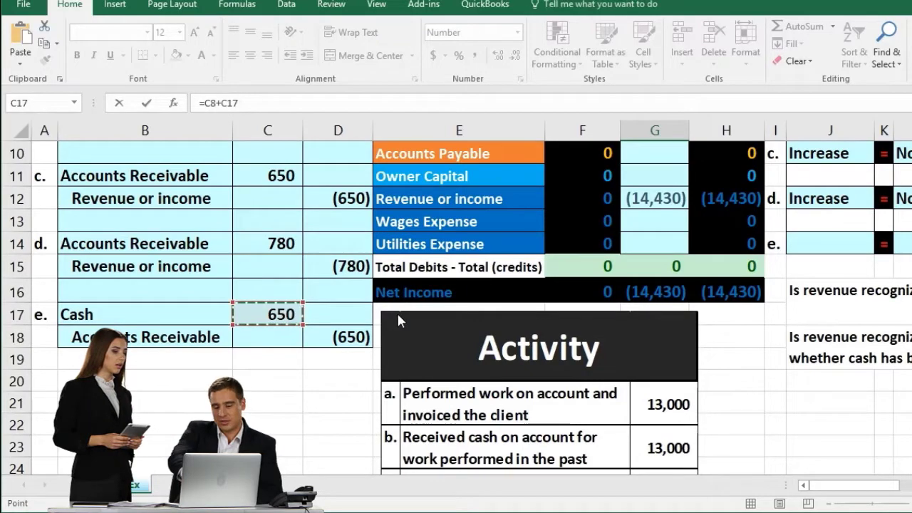
{"action": "key", "text": "Return"}
Examine the Cash entries formula in G5 and trace the journal debits it references.
{"action": "scroll", "coordinate": [397, 314], "scroll_direction": "up", "scroll_amount": 1}
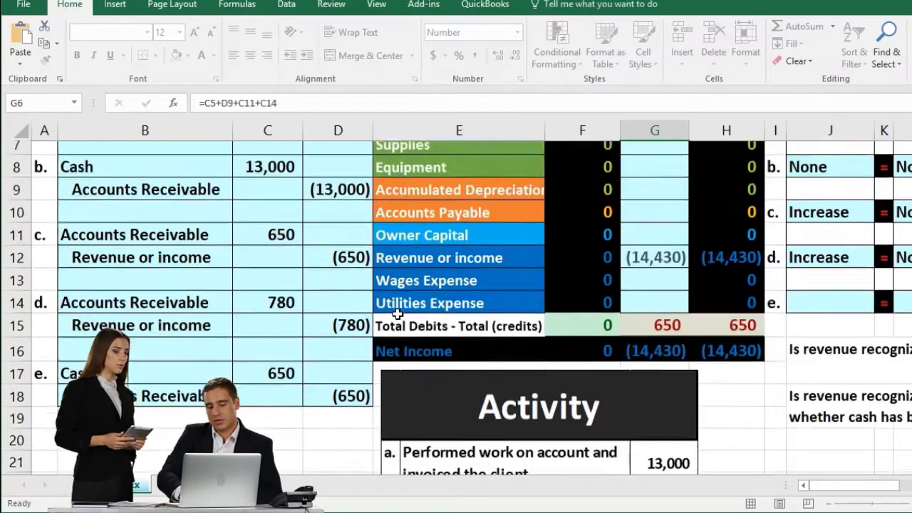
{"action": "scroll", "coordinate": [397, 311], "scroll_direction": "up", "scroll_amount": 2}
{"action": "left_click", "coordinate": [643, 261]}
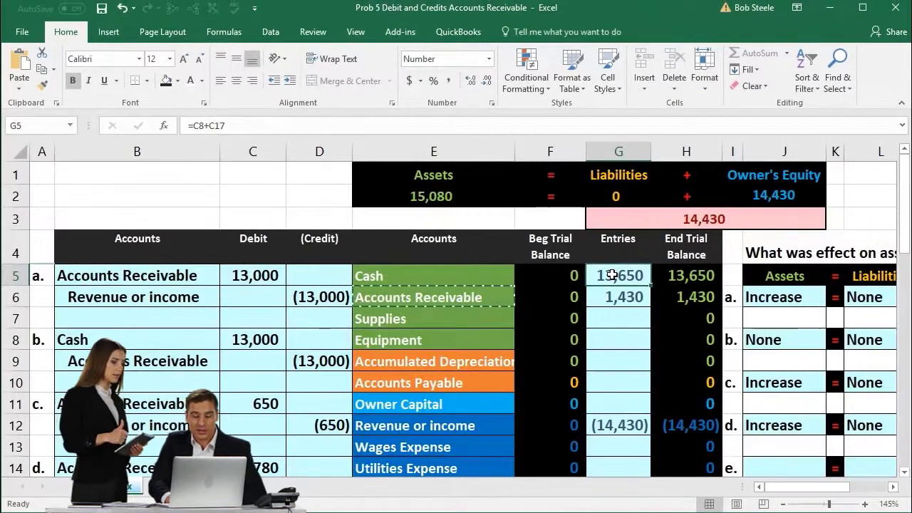
{"action": "double_click", "coordinate": [612, 275]}
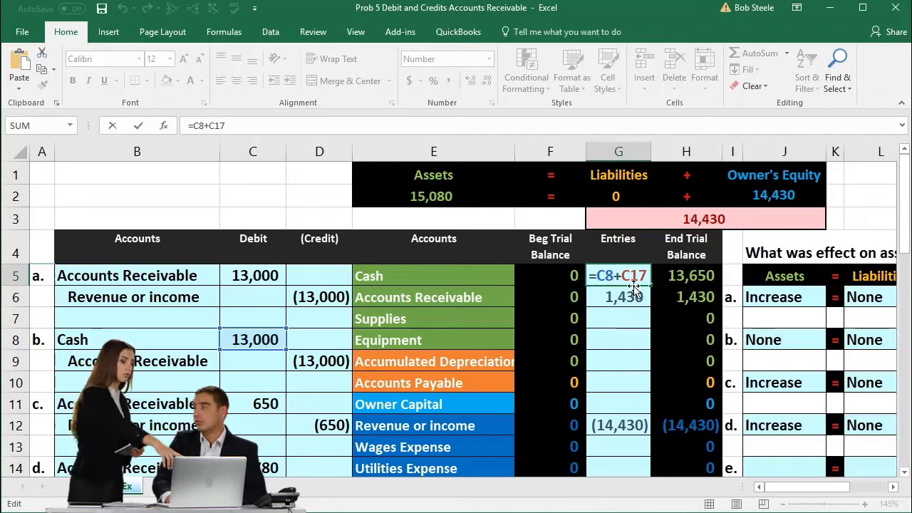
{"action": "key", "text": "Return"}
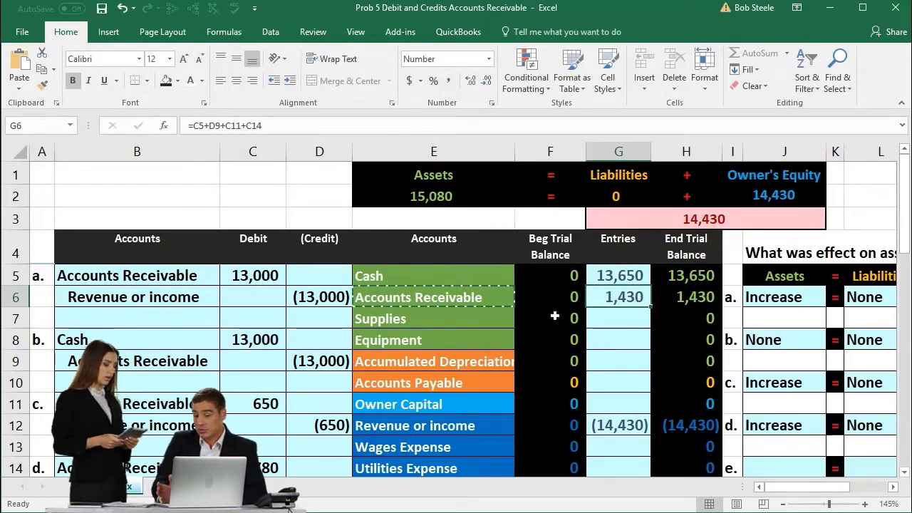
{"action": "left_click", "coordinate": [605, 277]}
{"action": "key", "text": "F2"}
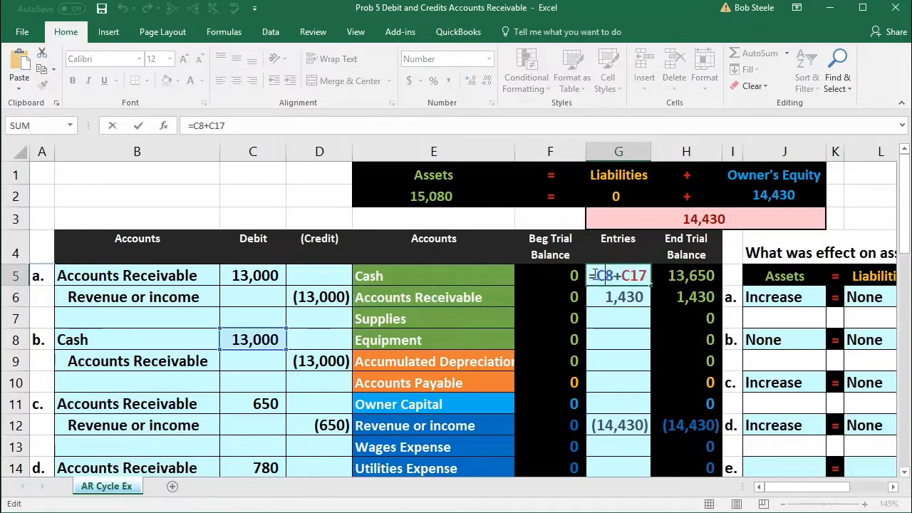
{"action": "scroll", "coordinate": [593, 273], "scroll_direction": "down", "scroll_amount": 2}
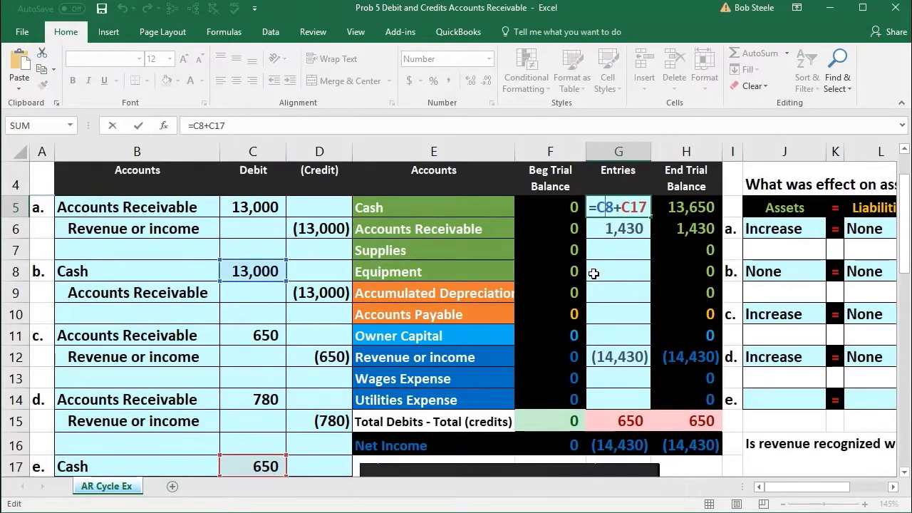
Check the Accounts Receivable formula in G6, the debit-credit difference in G15 and transaction e's credit in D18 for the unposted amount.
{"action": "key", "text": "Return"}
{"action": "key", "text": "F2"}
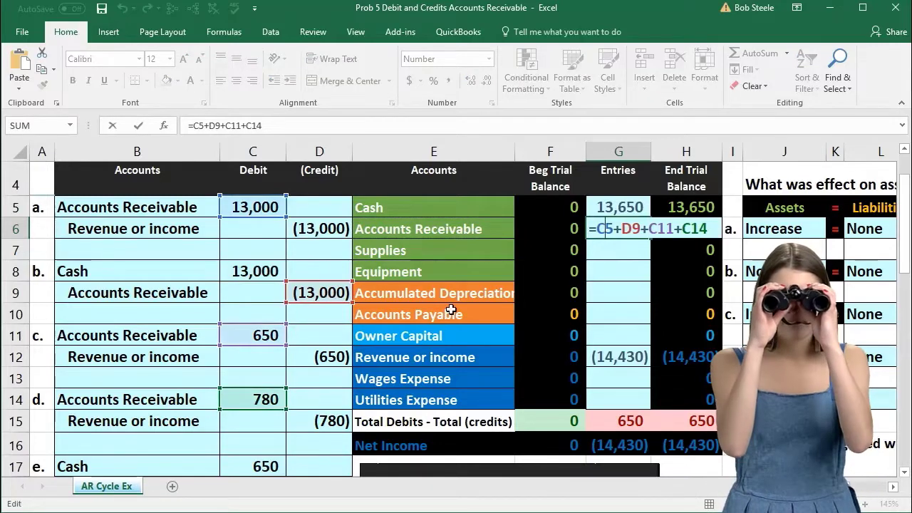
{"action": "key", "text": "Return"}
{"action": "left_click", "coordinate": [596, 421]}
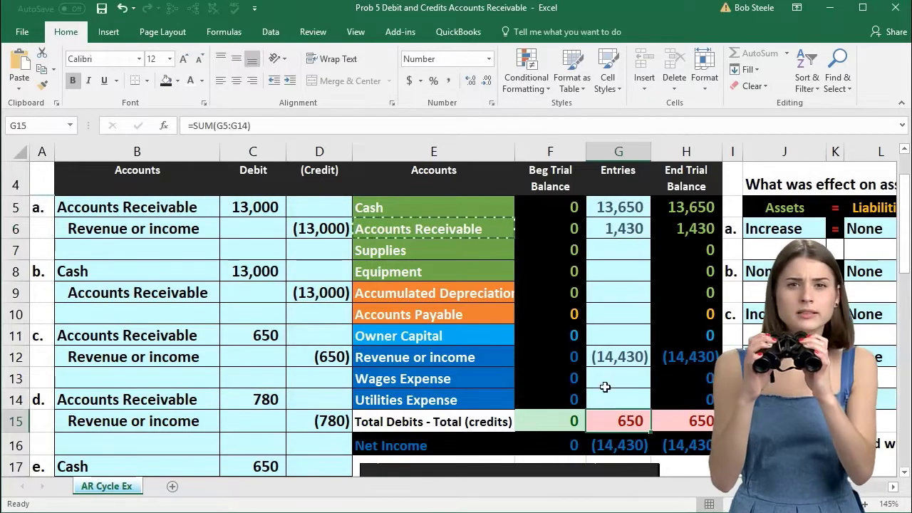
{"action": "scroll", "coordinate": [606, 384], "scroll_direction": "down", "scroll_amount": 1}
{"action": "left_click", "coordinate": [319, 411]}
{"action": "type", "text": "=-c17"}
{"action": "key", "text": "ctrl+Return"}
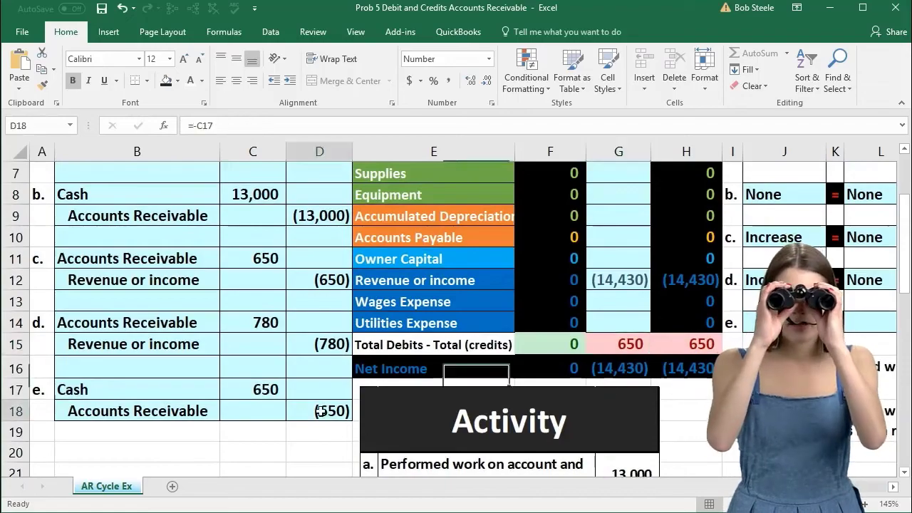
{"action": "scroll", "coordinate": [358, 436], "scroll_direction": "up", "scroll_amount": 1}
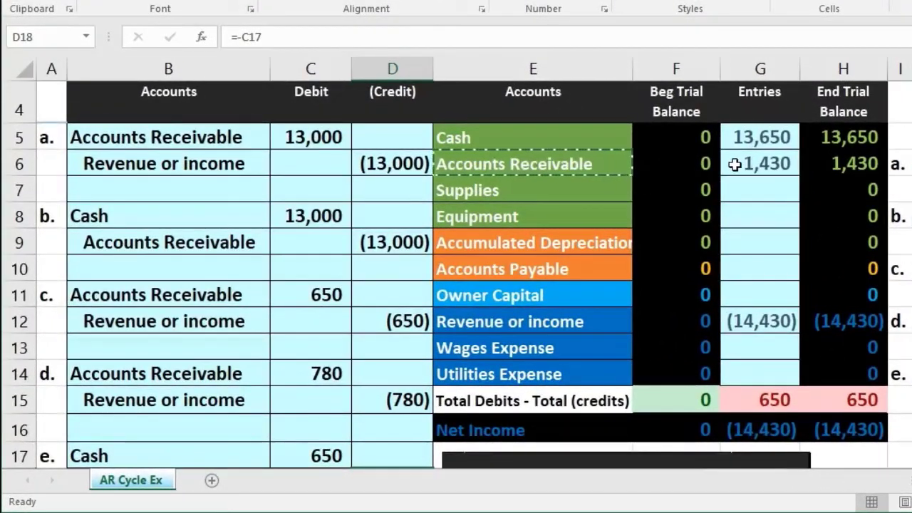
Post transaction e's Accounts Receivable credit by extending the formula in G6 to =C5+D9+C11+C14+D18.
{"action": "left_click", "coordinate": [708, 178]}
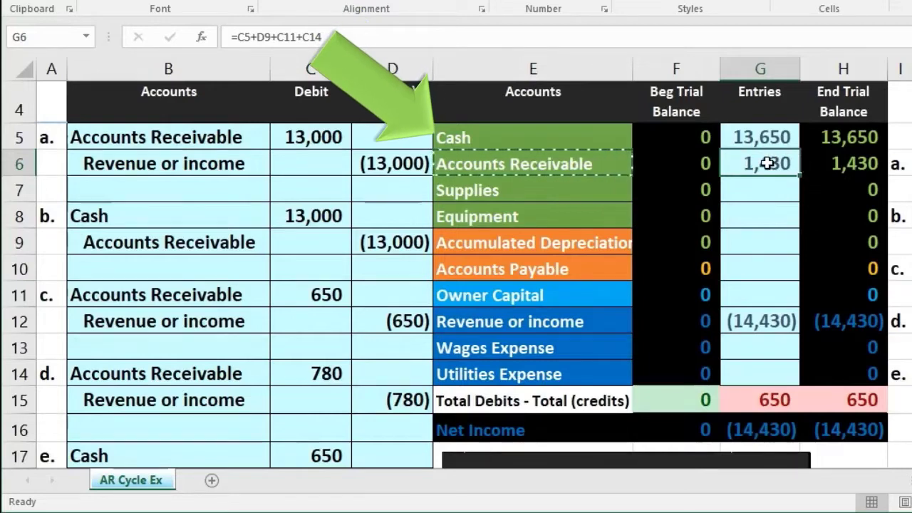
{"action": "double_click", "coordinate": [759, 163]}
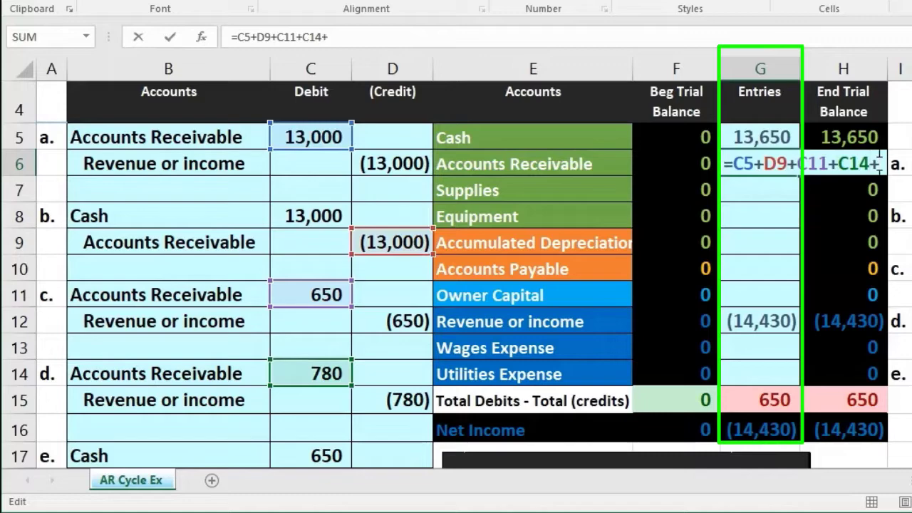
{"action": "type", "text": "+"}
{"action": "scroll", "coordinate": [688, 296], "scroll_direction": "down", "scroll_amount": 2}
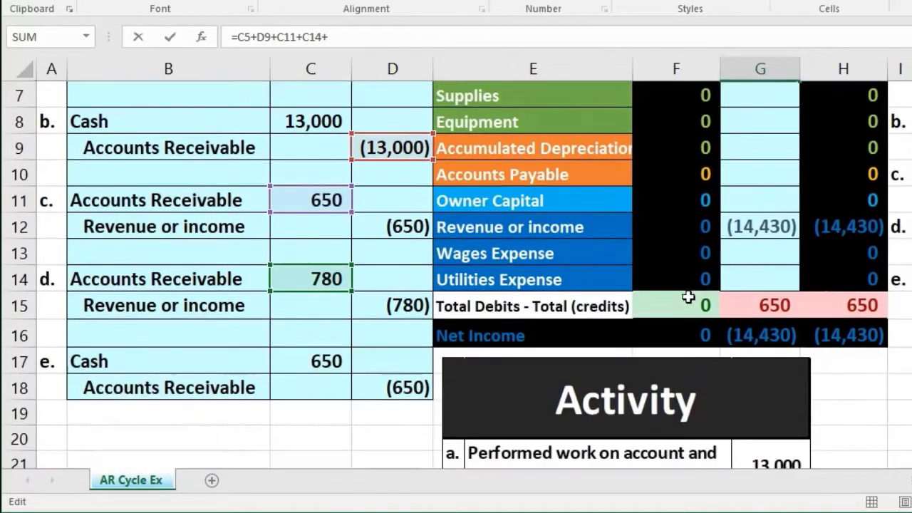
{"action": "left_click", "coordinate": [413, 385]}
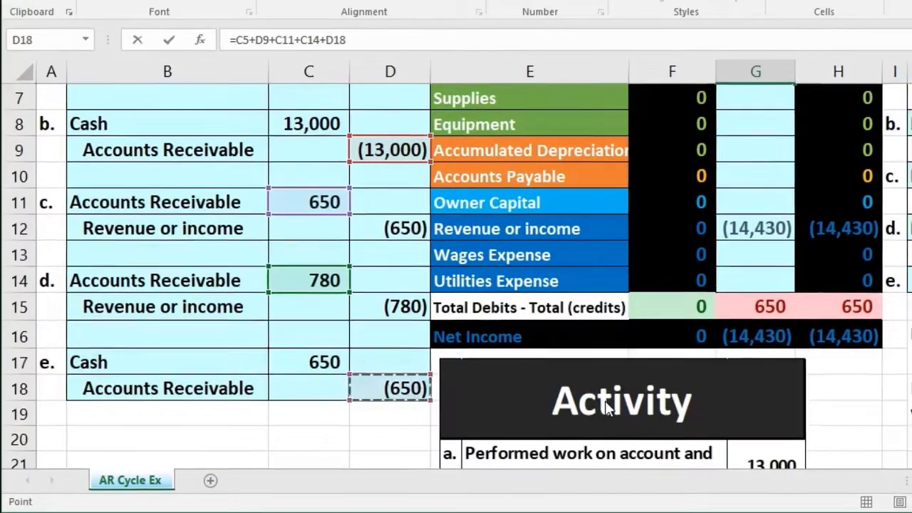
{"action": "scroll", "coordinate": [709, 388], "scroll_direction": "up", "scroll_amount": 1}
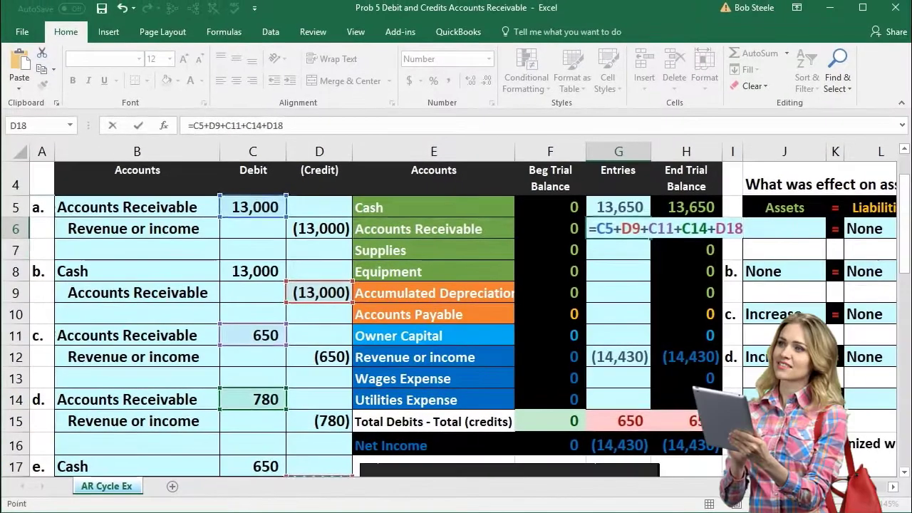
{"action": "key", "text": "Return"}
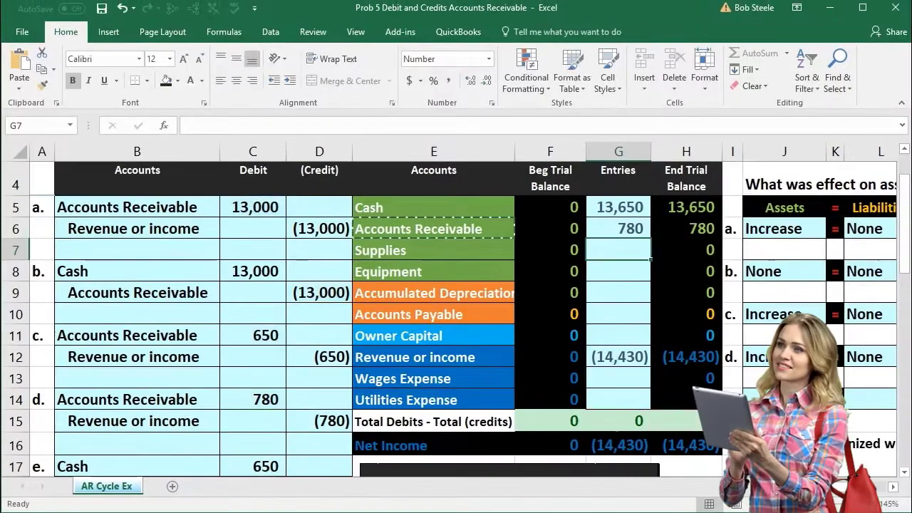
Compare Accounts Receivable's ending balance in H6 with the journal entries for transactions d, e and c.
{"action": "left_click", "coordinate": [697, 232]}
{"action": "scroll", "coordinate": [694, 249], "scroll_direction": "down", "scroll_amount": 1}
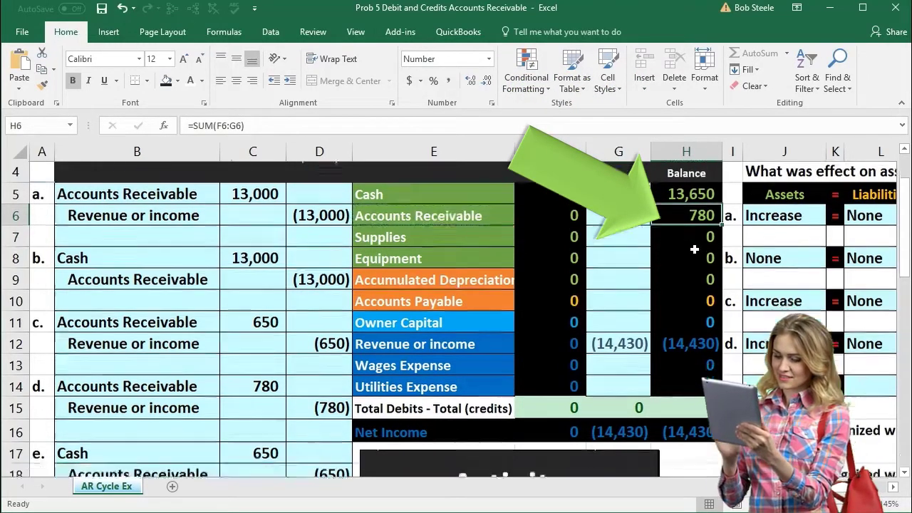
{"action": "scroll", "coordinate": [694, 250], "scroll_direction": "down", "scroll_amount": 1}
{"action": "left_click_drag", "start_coordinate": [186, 322], "coordinate": [297, 342]}
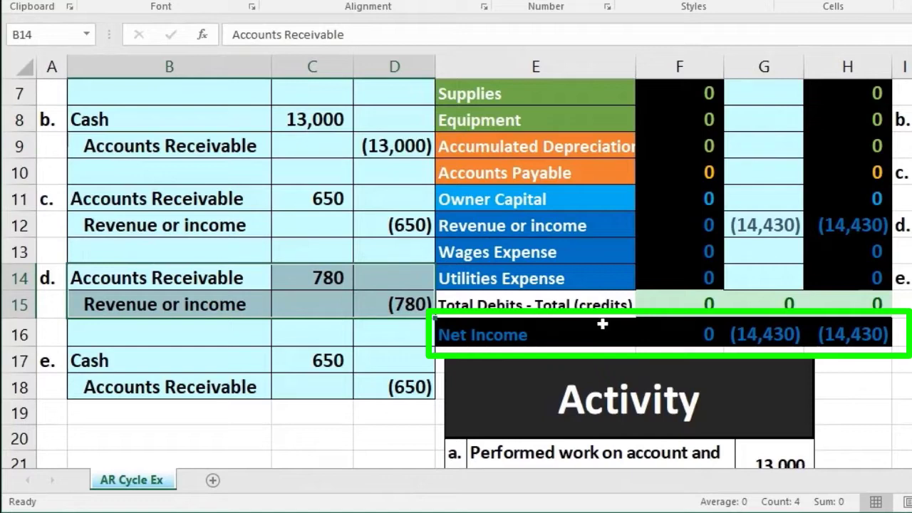
{"action": "left_click_drag", "start_coordinate": [230, 364], "coordinate": [363, 381]}
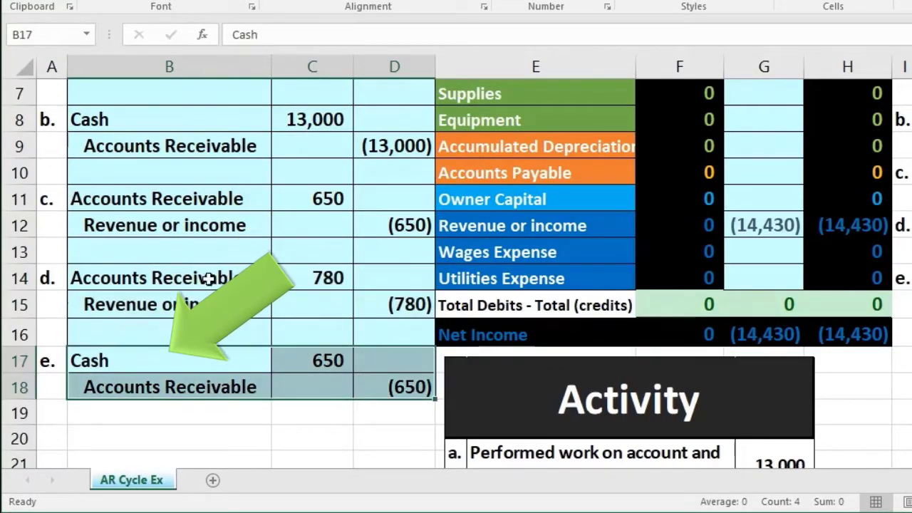
{"action": "left_click_drag", "start_coordinate": [142, 198], "coordinate": [357, 214]}
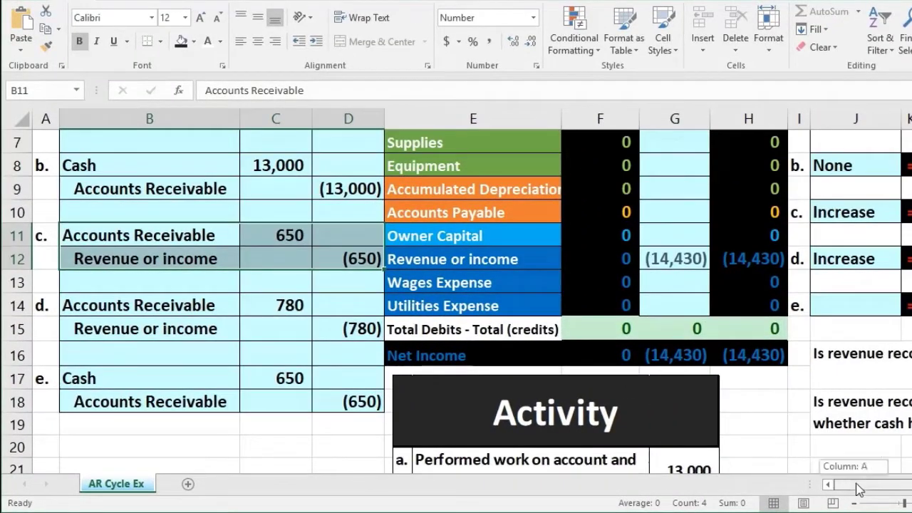
State transaction e's effect on the accounting equation as None in all three cells of row e, J14, L14 and N14.
{"action": "left_click_drag", "start_coordinate": [858, 490], "coordinate": [882, 490]}
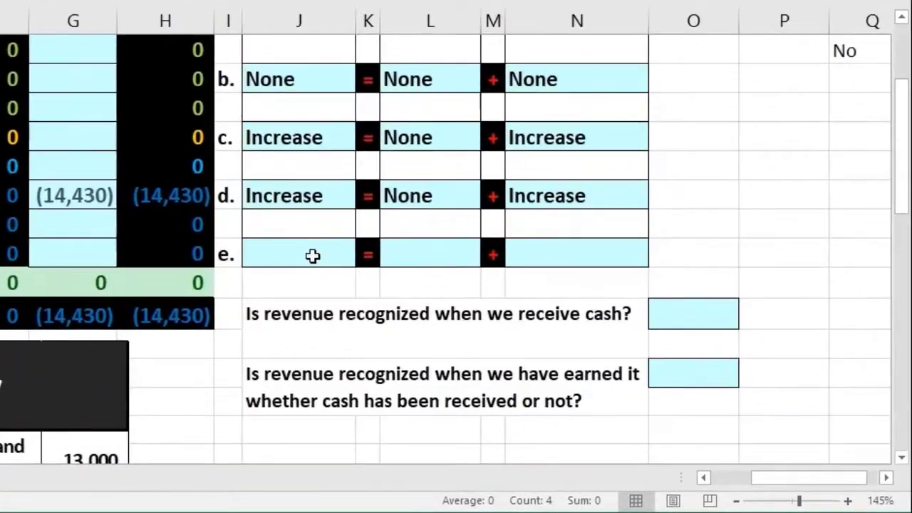
{"action": "left_click", "coordinate": [312, 255]}
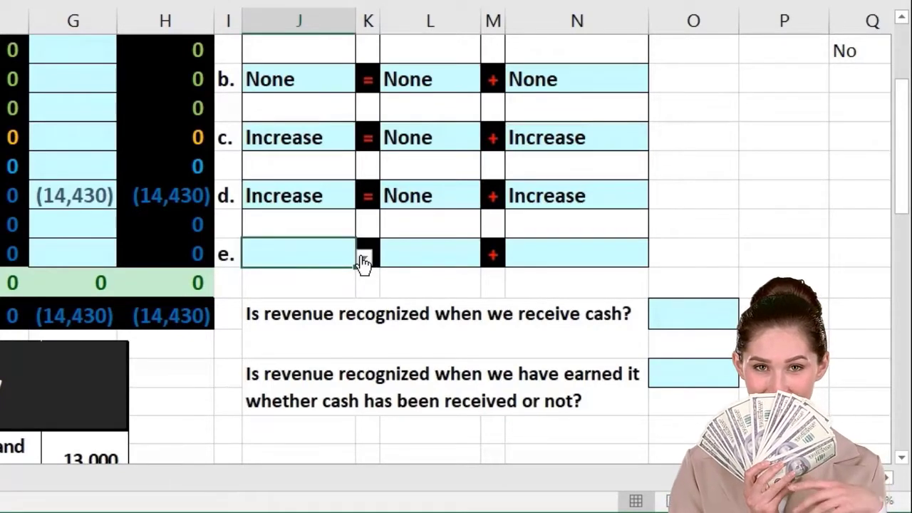
{"action": "left_click", "coordinate": [364, 261]}
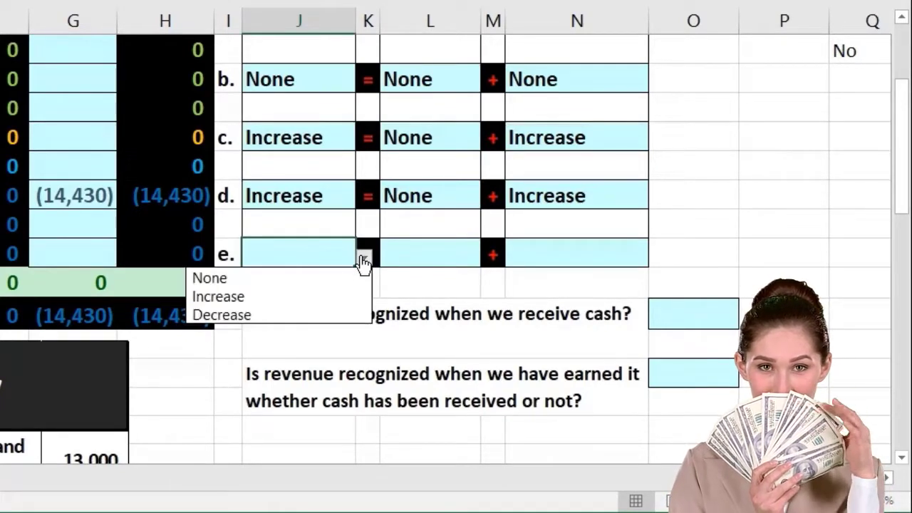
{"action": "left_click", "coordinate": [350, 279]}
{"action": "left_click", "coordinate": [419, 259]}
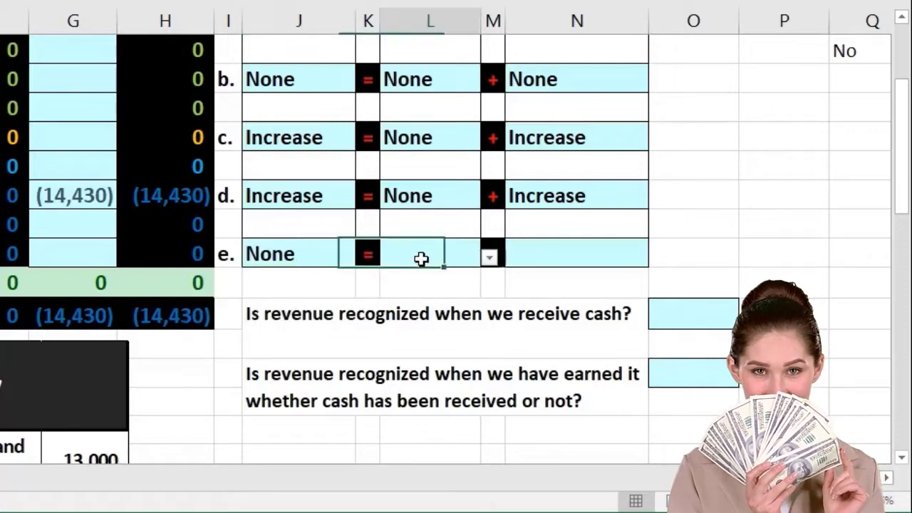
{"action": "left_click", "coordinate": [489, 258]}
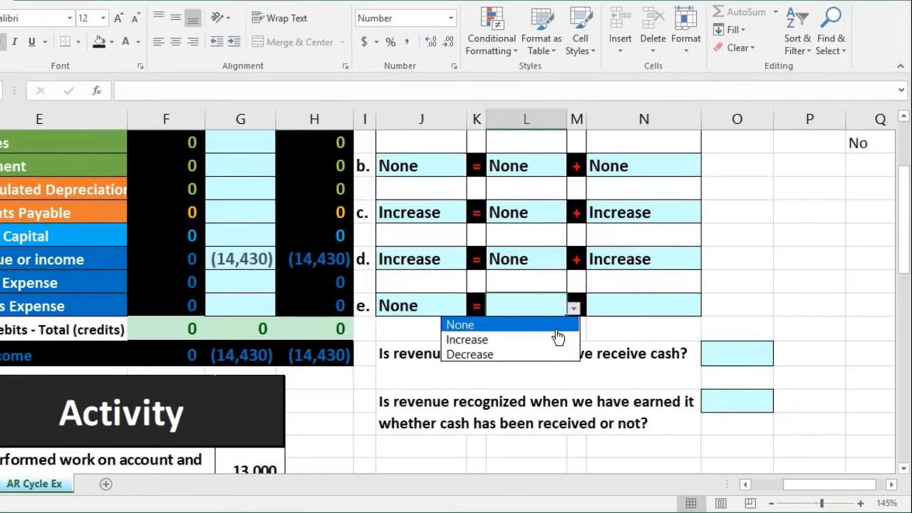
{"action": "left_click", "coordinate": [556, 329]}
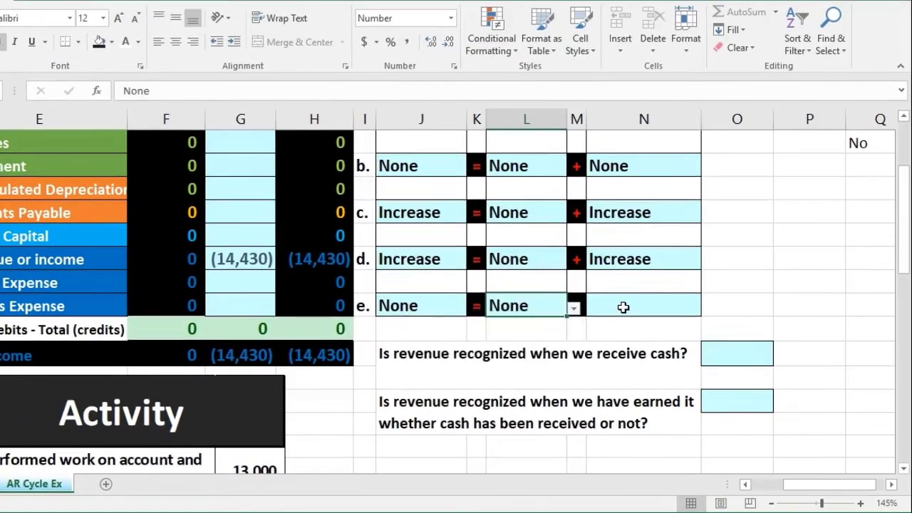
{"action": "left_click", "coordinate": [621, 307]}
{"action": "left_click", "coordinate": [708, 309]}
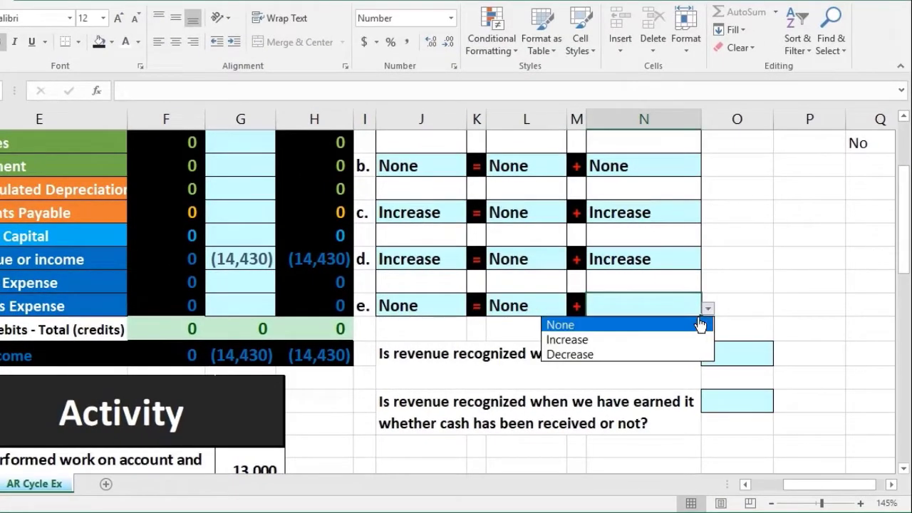
{"action": "left_click", "coordinate": [708, 309]}
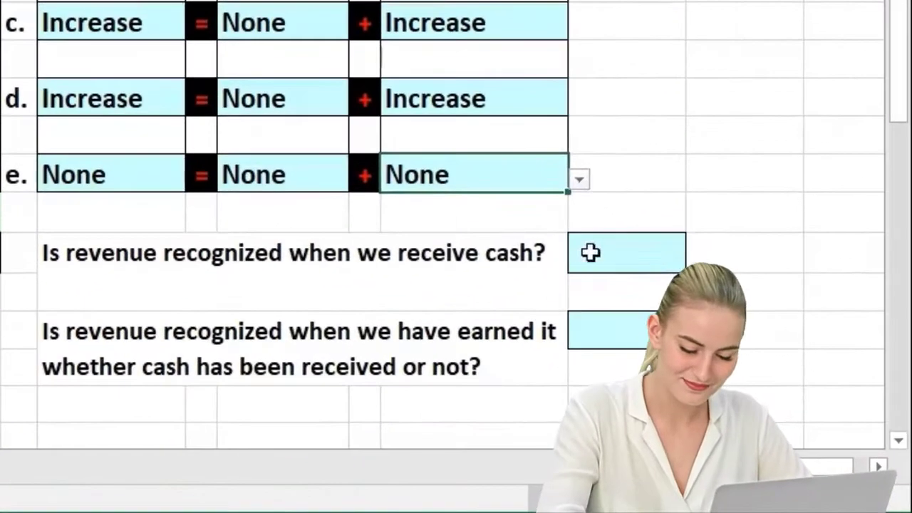
Answer No to the question whether revenue is recognized when we receive cash.
{"action": "left_click", "coordinate": [750, 367]}
{"action": "left_click", "coordinate": [694, 261]}
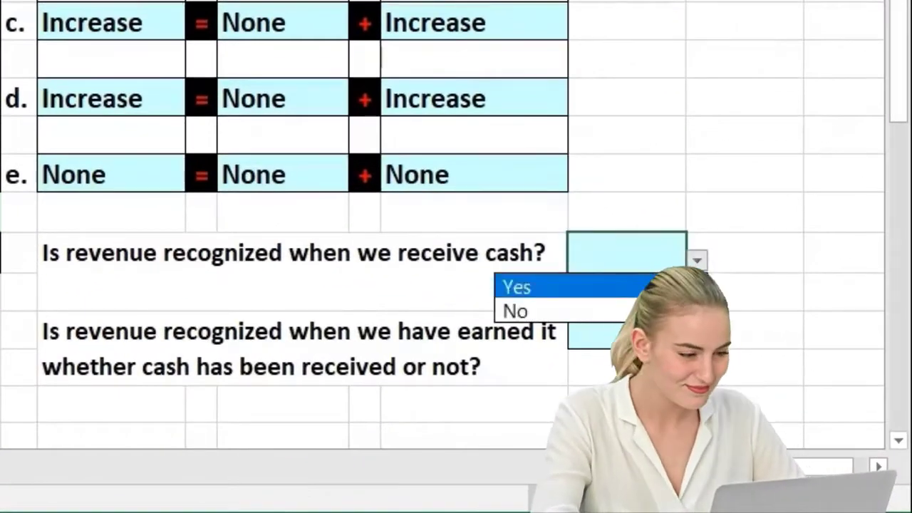
{"action": "key", "text": "Return"}
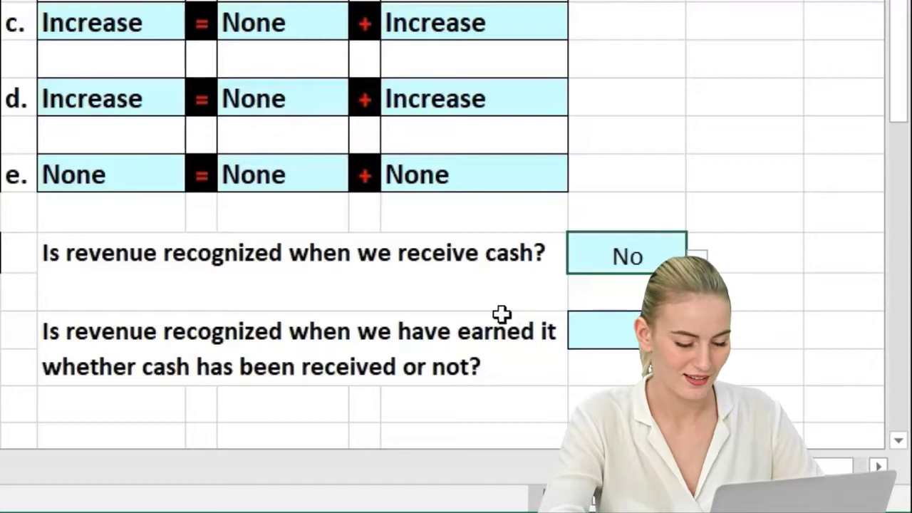